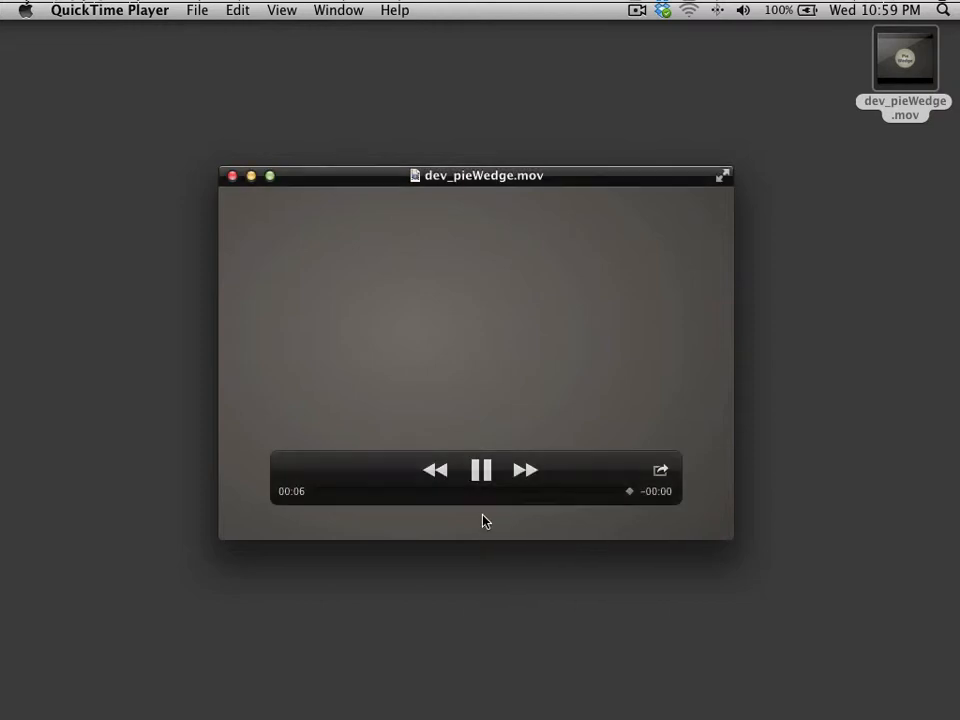
# Step: Pause the preview movie, switch to Flash, and create a new graphic symbol named pieWedgeMasked
pyautogui.click(478, 470)
pyautogui.hotkey('ctrl', 'Right')
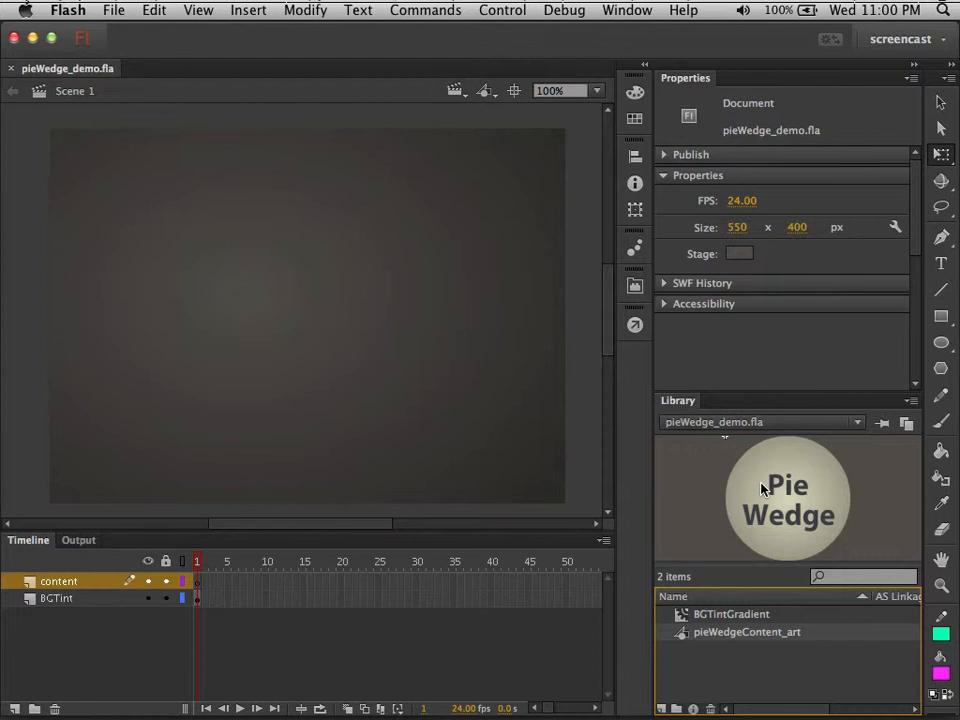
pyautogui.click(242, 11)
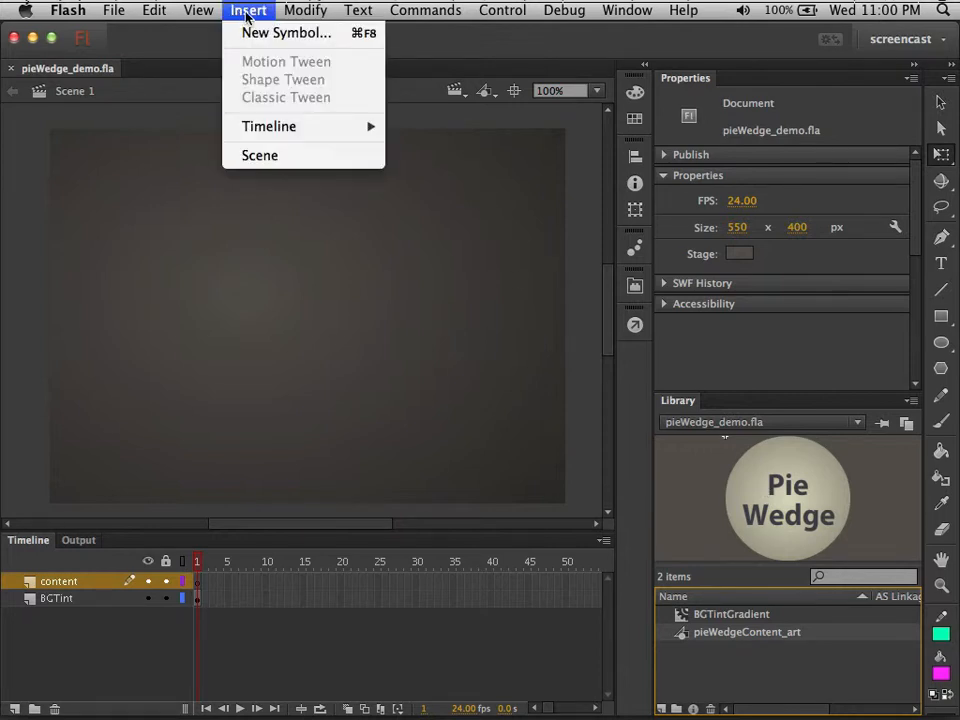
pyautogui.click(266, 33)
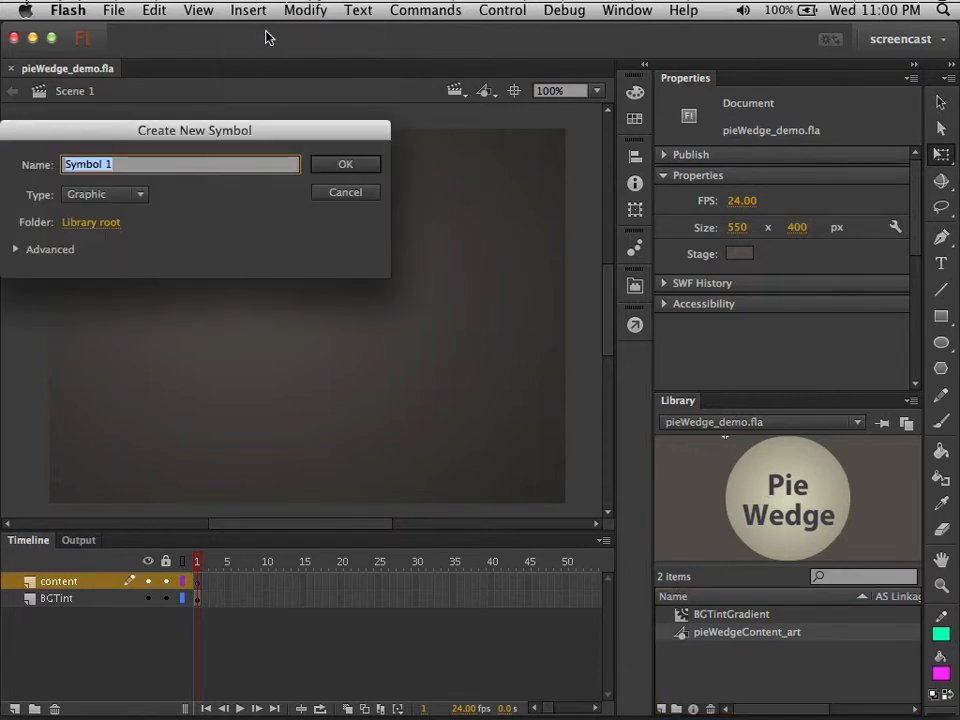
pyautogui.write('pieW')
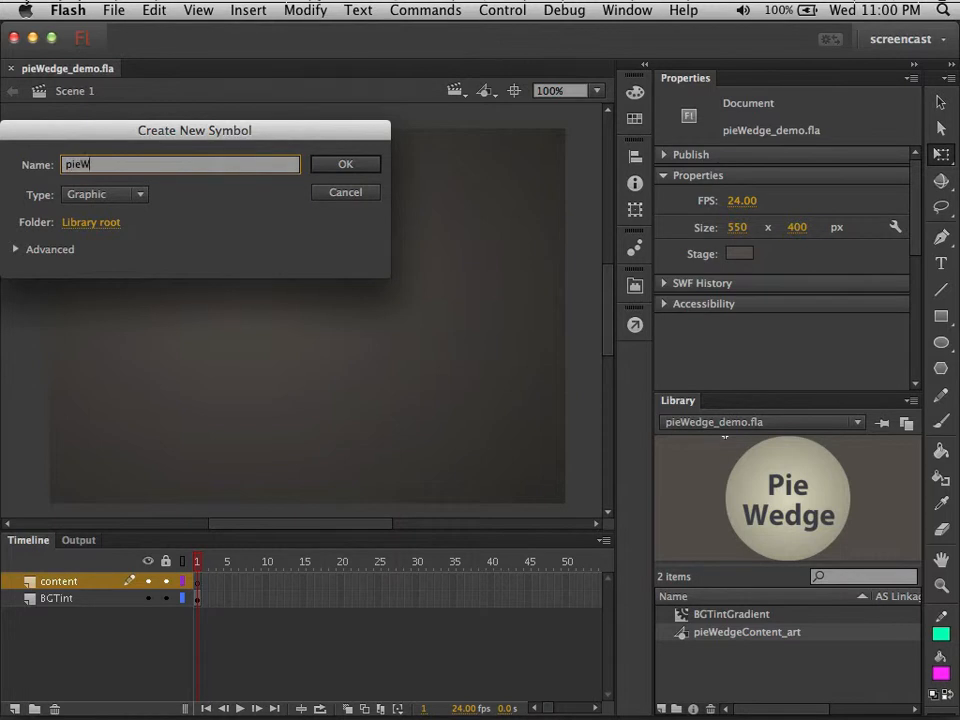
pyautogui.write('edgeMasked')
pyautogui.press('Return')
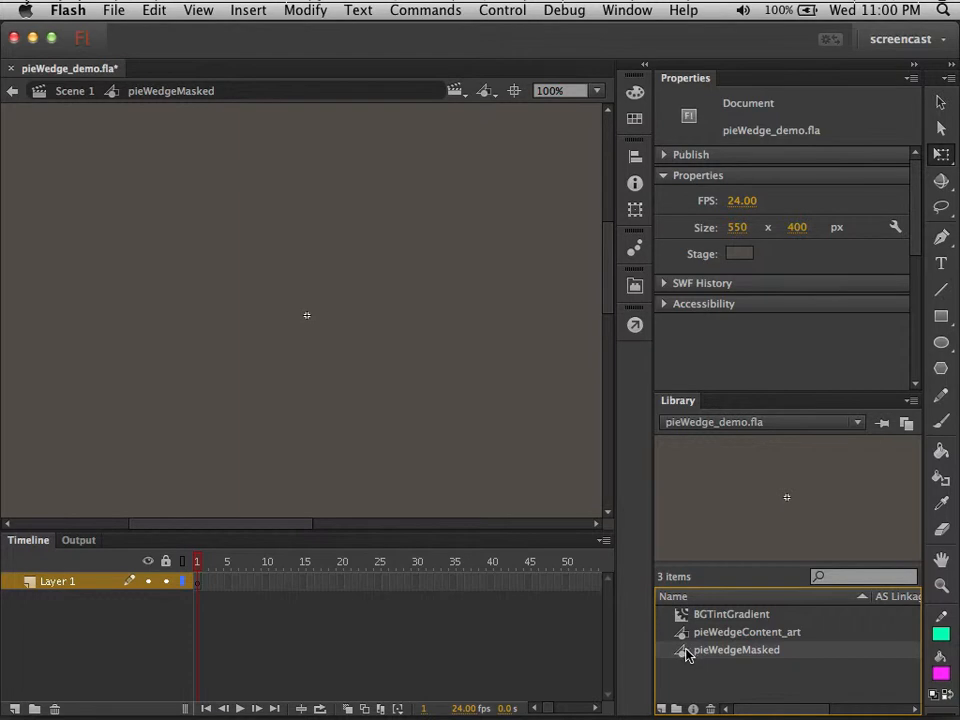
# Step: Place an instance of the pieWedgeContent_art symbol on the stage inside pieWedgeMasked
pyautogui.moveTo(685, 653); pyautogui.dragTo(387, 388)
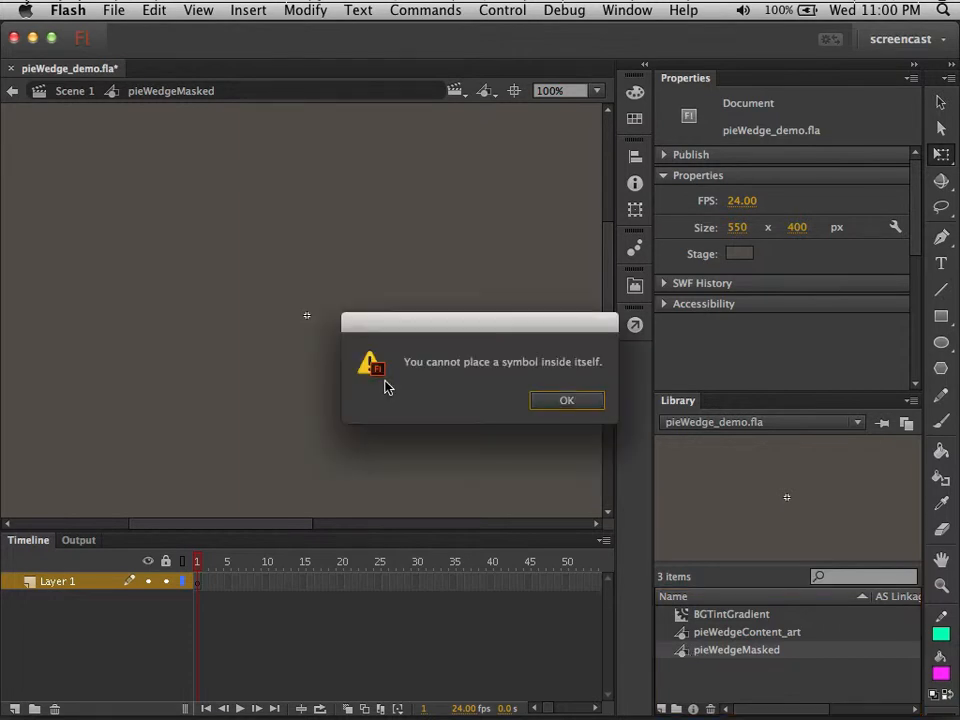
pyautogui.click(563, 402)
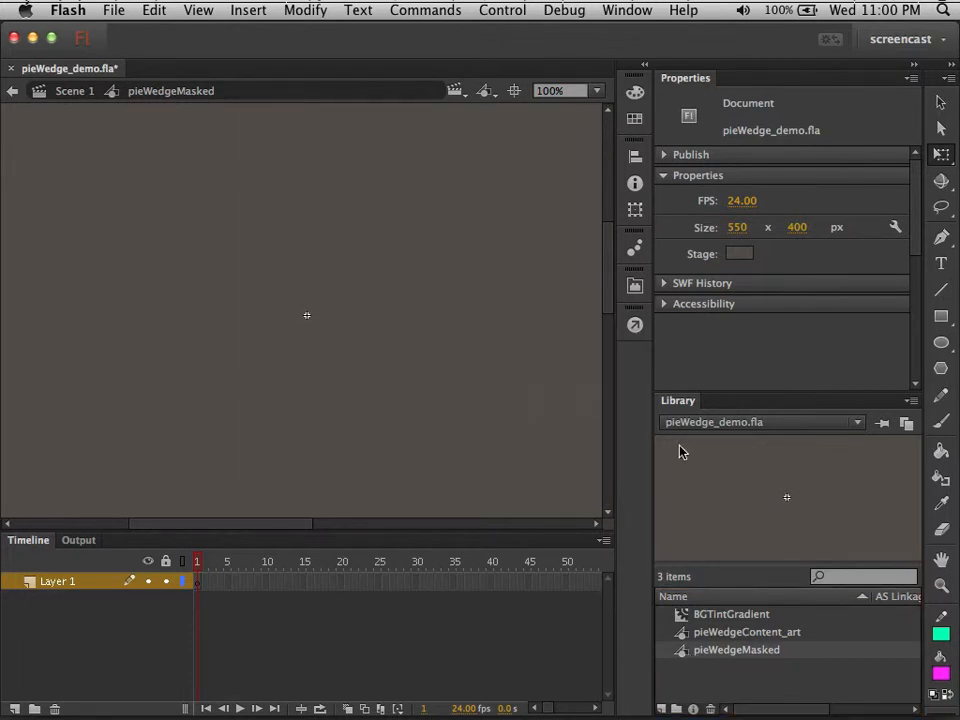
pyautogui.click(699, 633)
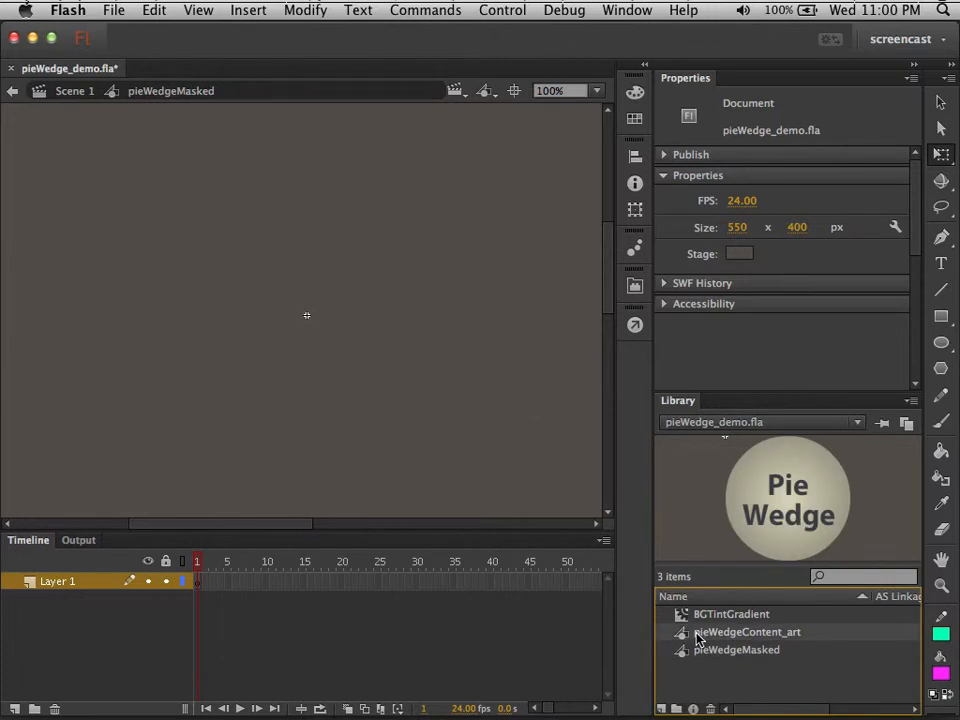
pyautogui.moveTo(683, 638); pyautogui.dragTo(409, 347)
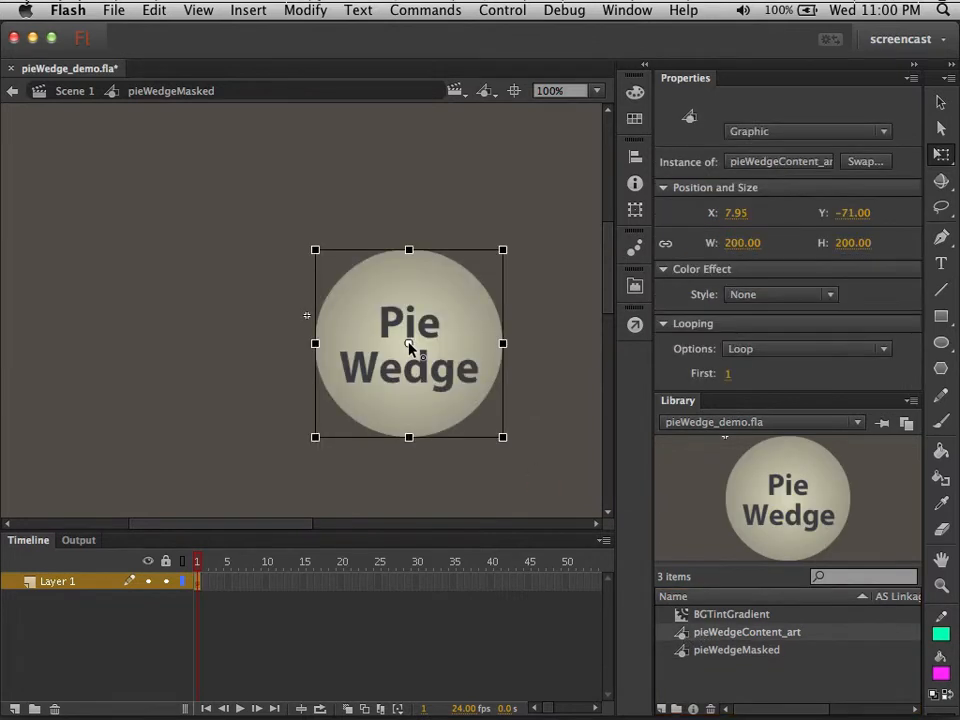
pyautogui.click(536, 312)
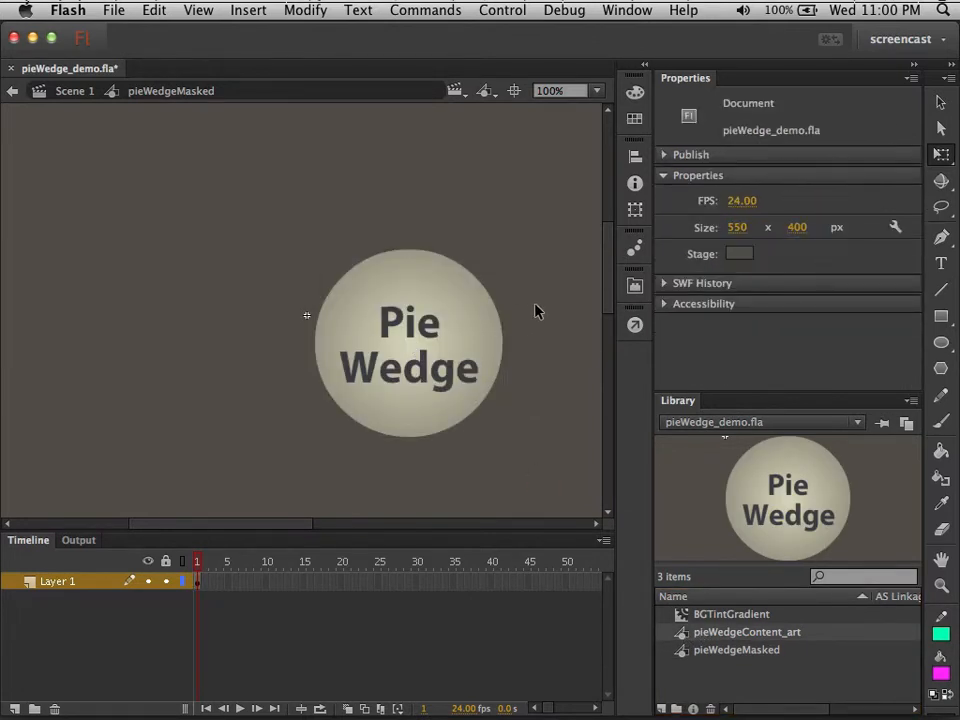
# Step: Set the Pie Wedge artwork's position to X 0 and Y 0
pyautogui.press('v')
pyautogui.click(432, 314)
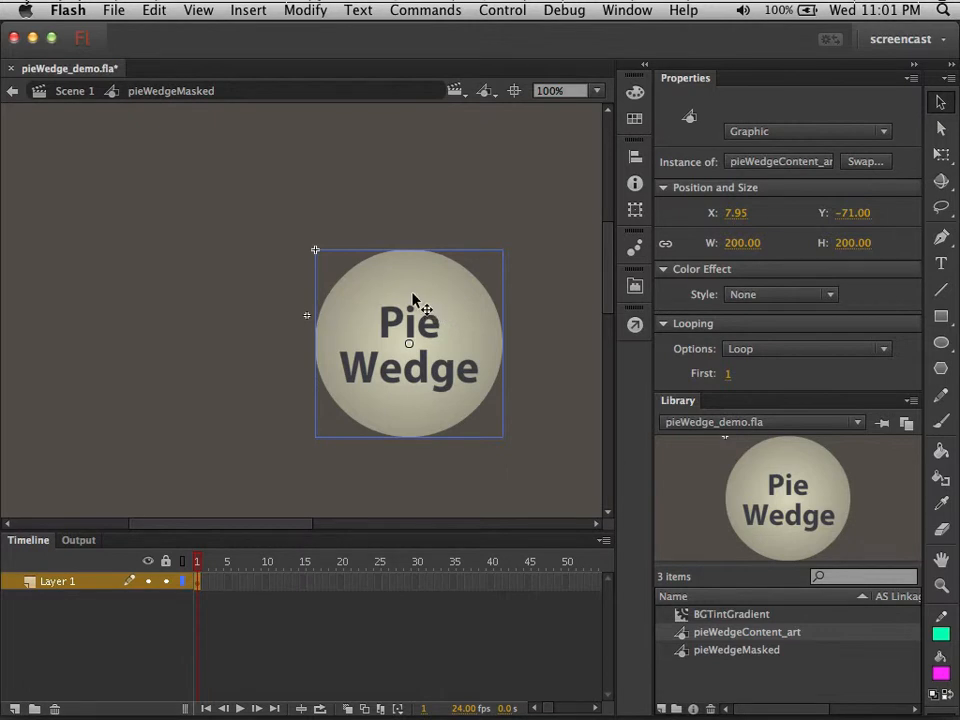
pyautogui.click(736, 212)
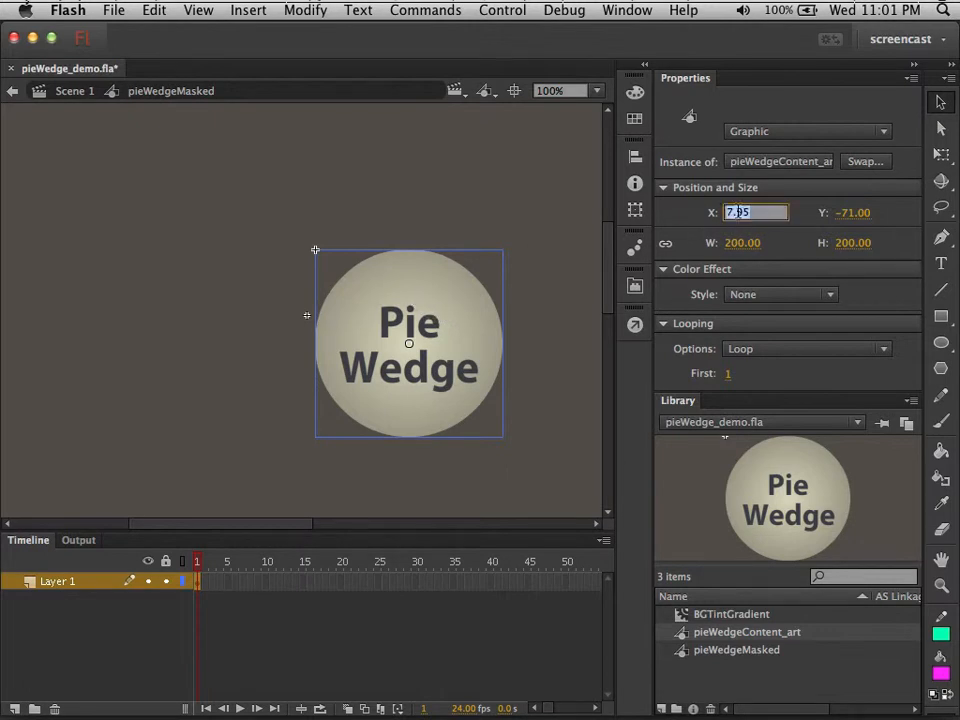
pyautogui.write('0')
pyautogui.press('Tab')
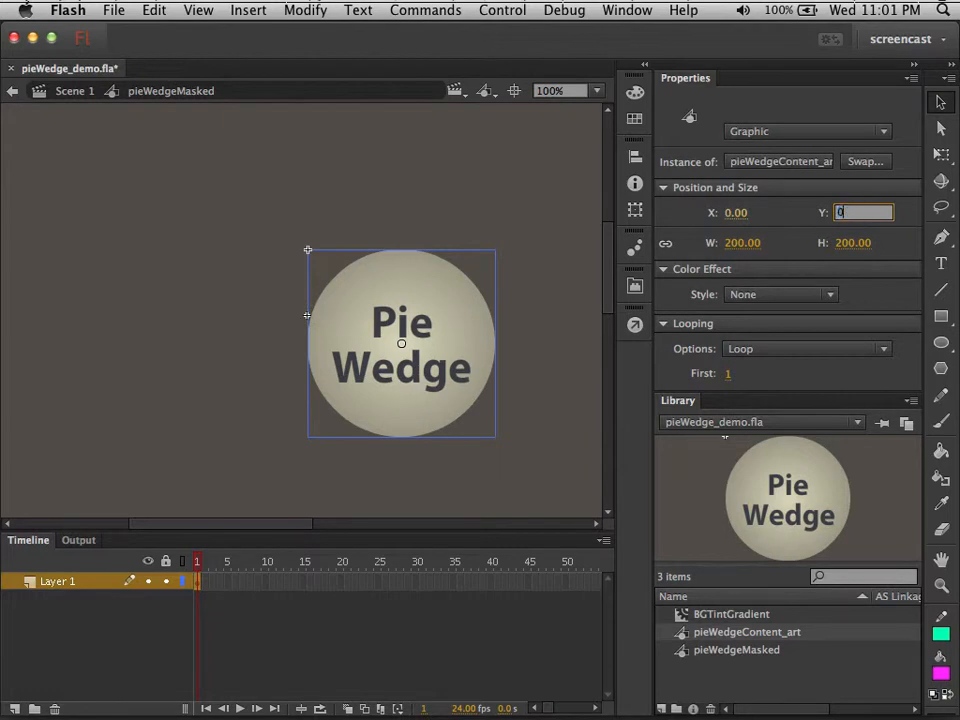
pyautogui.write('0')
pyautogui.press('Tab')
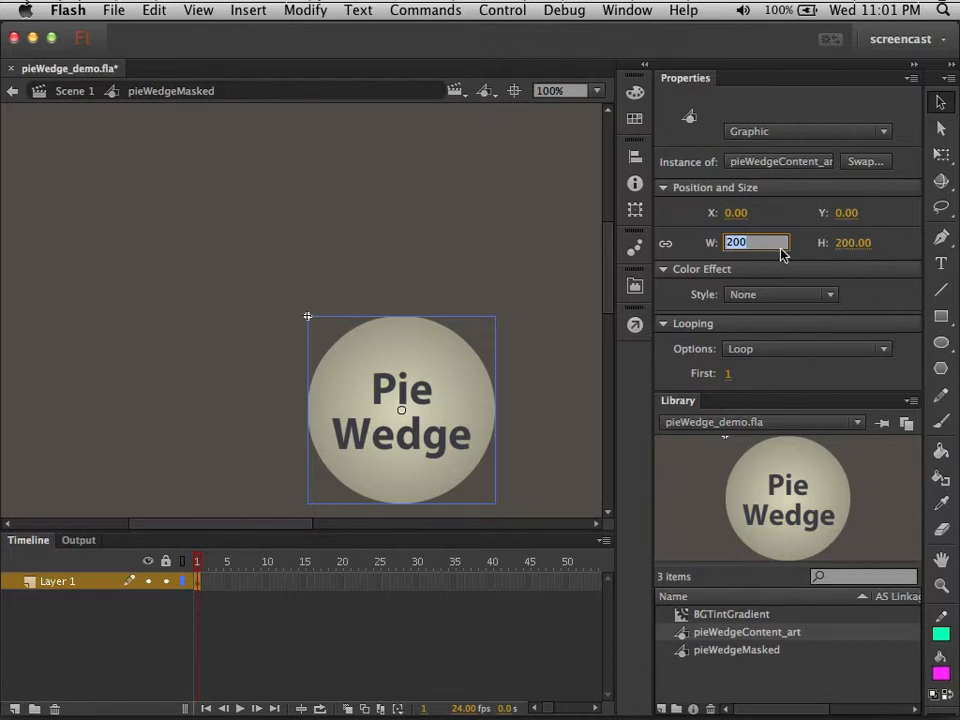
# Step: Rename Layer 1 as contentGuide
pyautogui.click(55, 585)
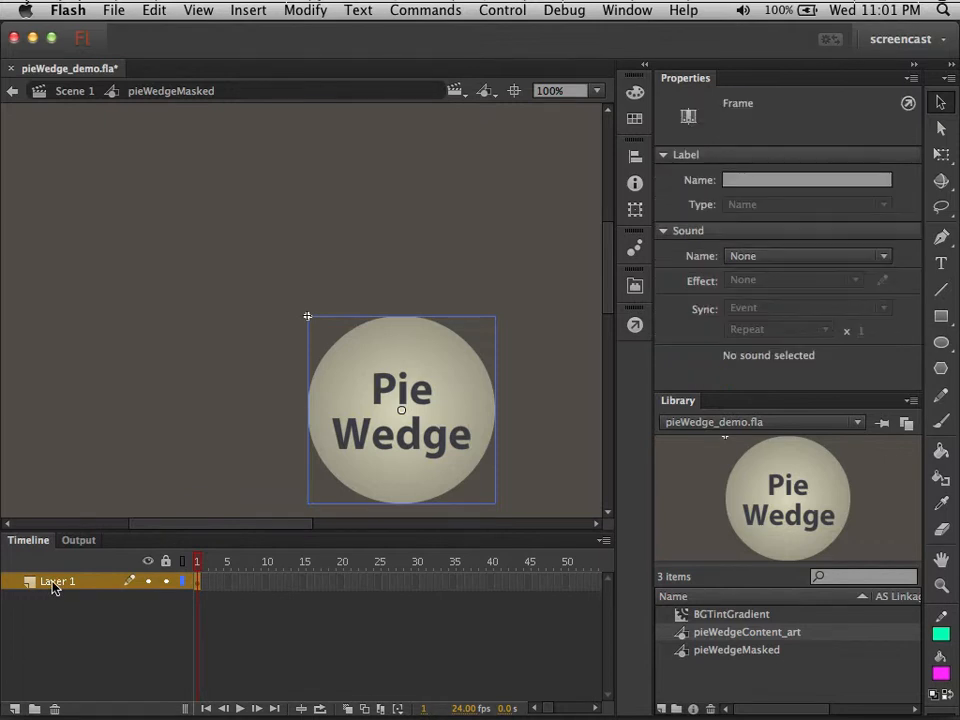
pyautogui.doubleClick(55, 583)
pyautogui.write('contentGuide')
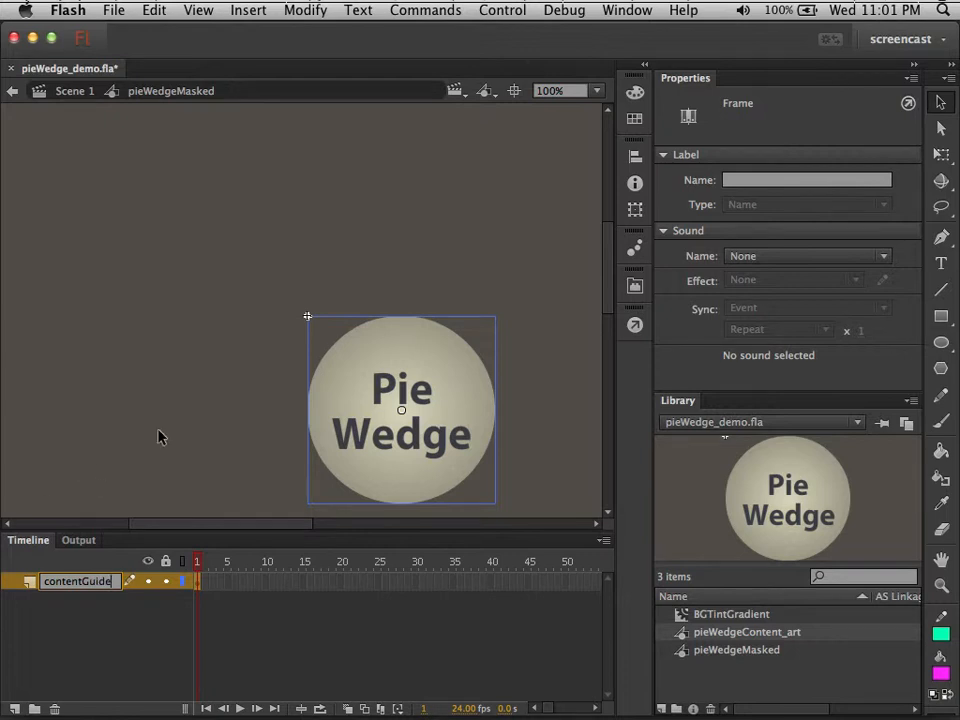
pyautogui.click(279, 411)
# Step: Apply an Alpha color effect of 20% to the Pie Wedge artwork on the contentGuide layer
pyautogui.click(345, 428)
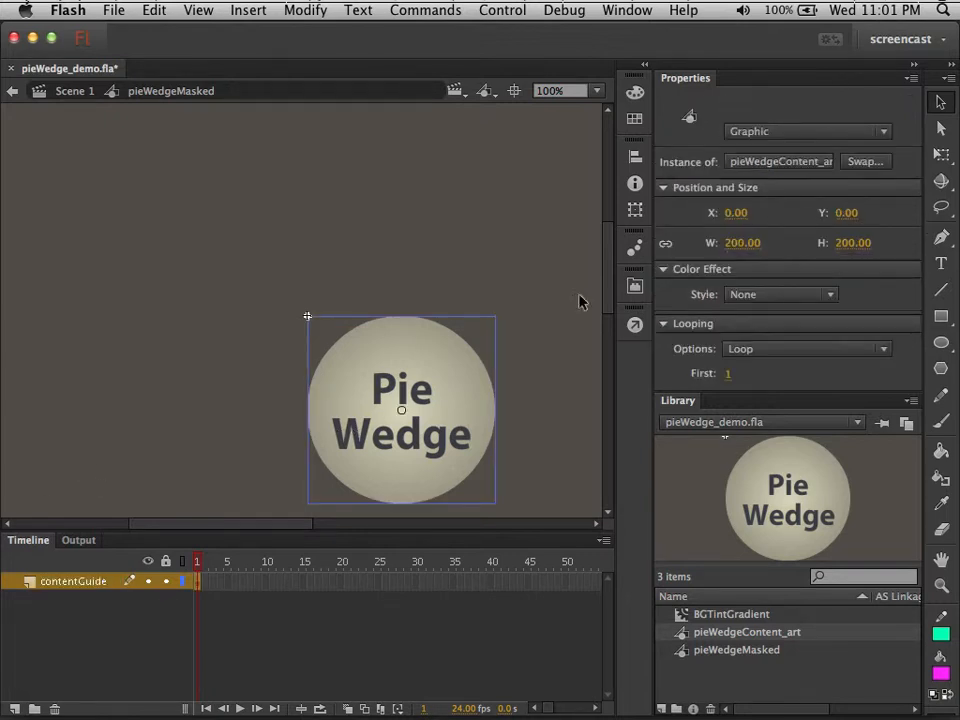
pyautogui.click(754, 295)
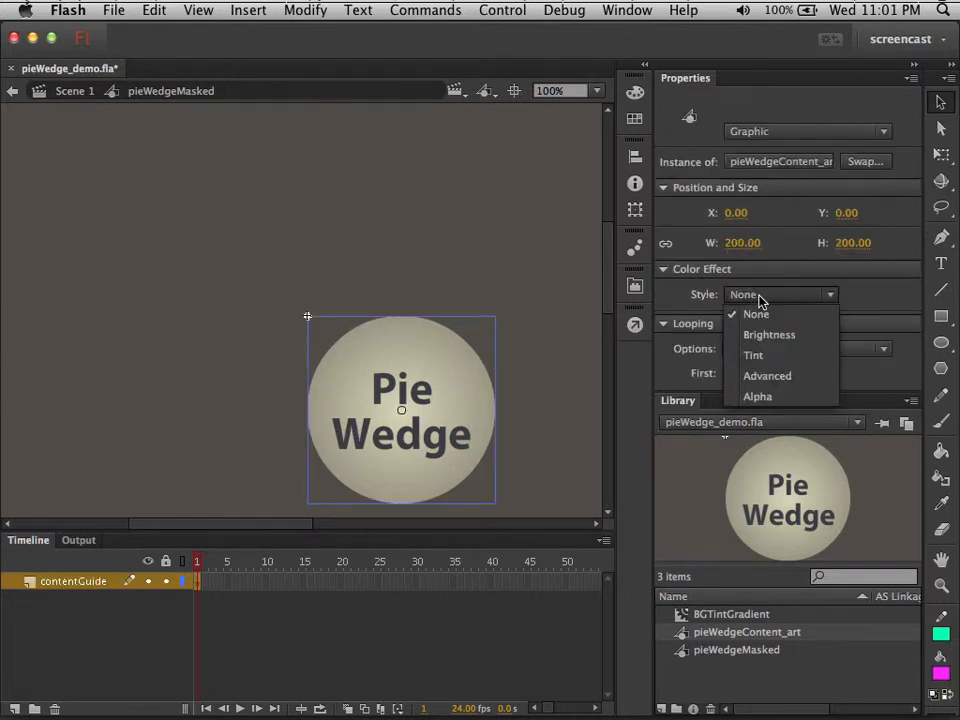
pyautogui.click(762, 396)
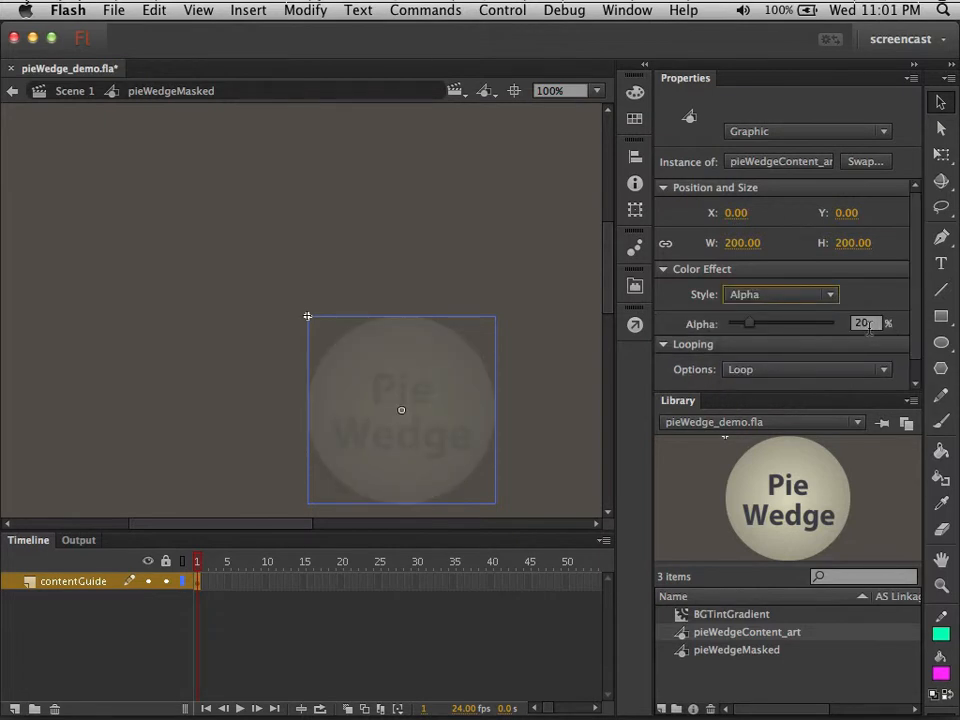
pyautogui.click(530, 399)
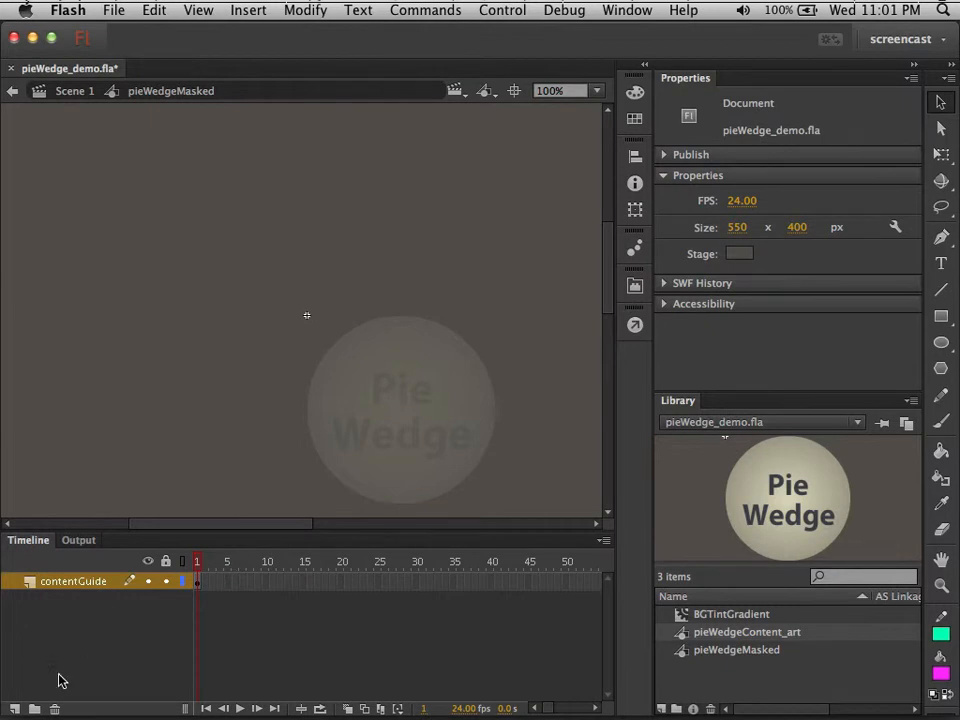
# Step: Add a new layer and move it below the contentGuide layer
pyautogui.click(15, 708)
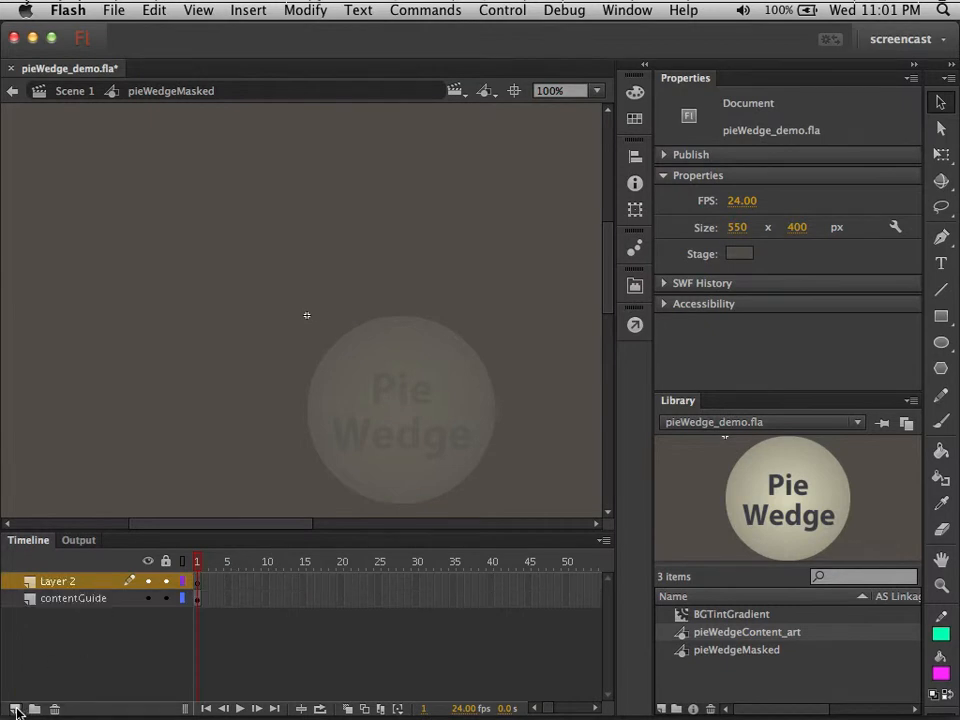
pyautogui.moveTo(42, 588); pyautogui.dragTo(41, 607)
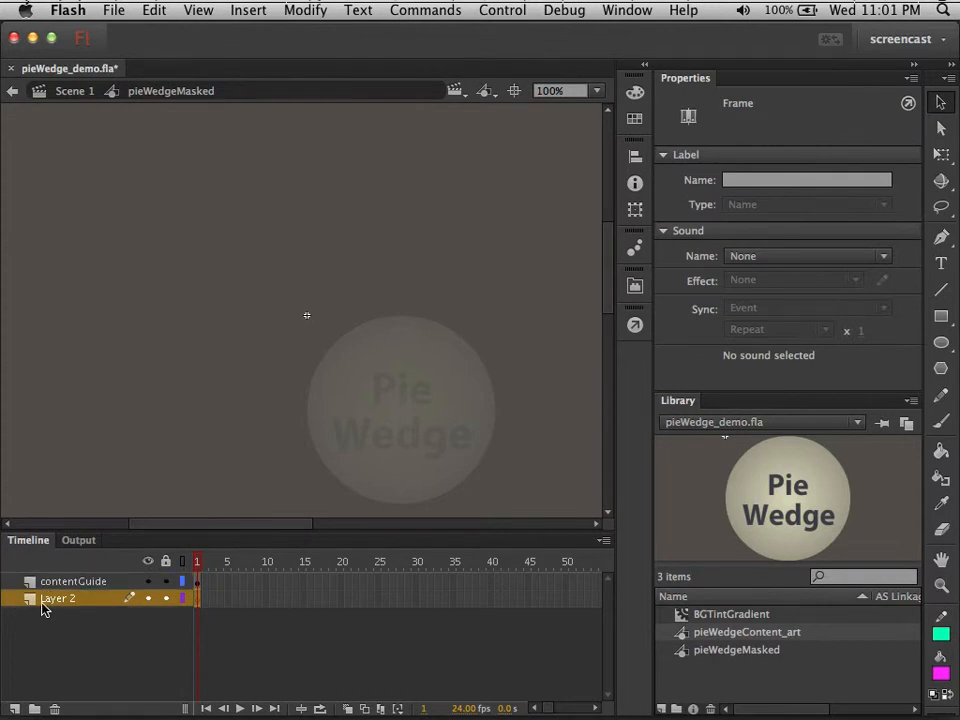
# Step: Insert blank keyframes at frame 2 on both the contentGuide layer and the layer below it
pyautogui.click(205, 585)
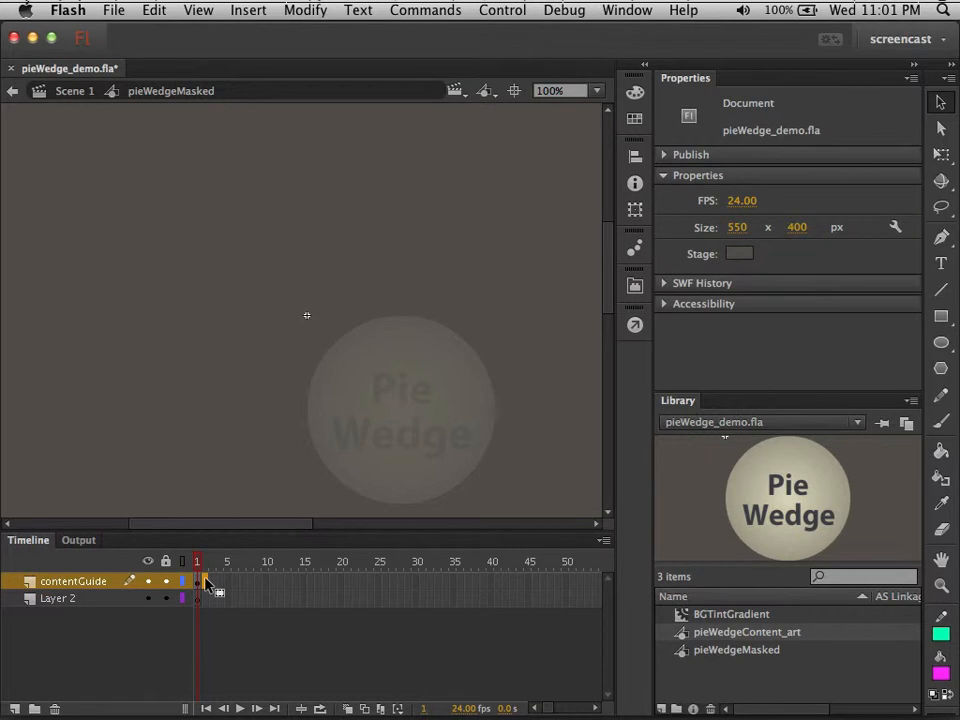
pyautogui.moveTo(205, 583); pyautogui.dragTo(207, 581)
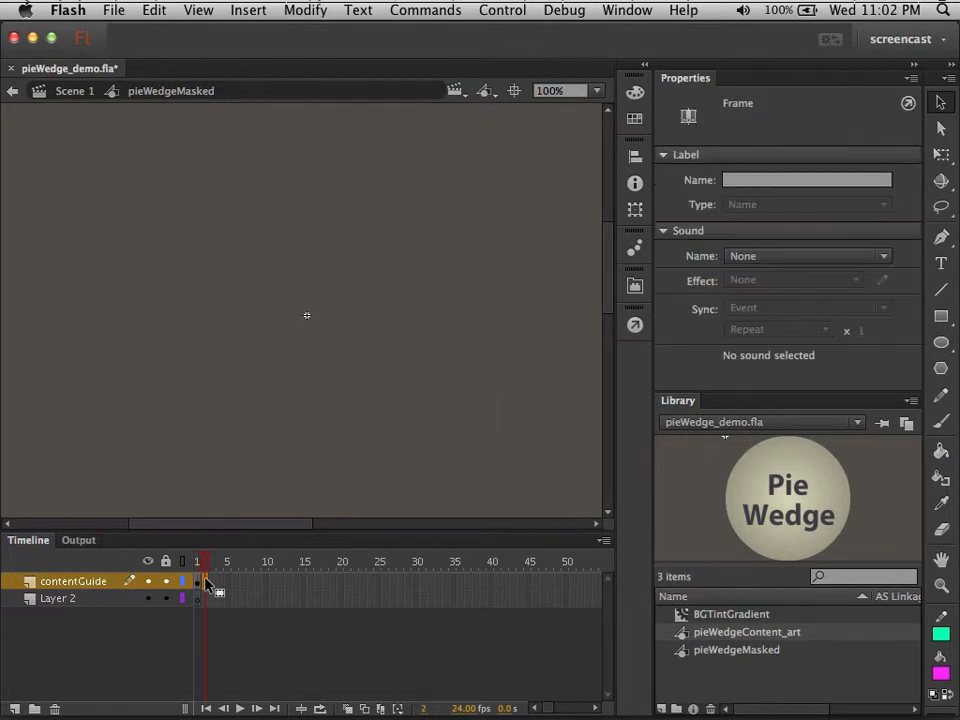
pyautogui.click(200, 563)
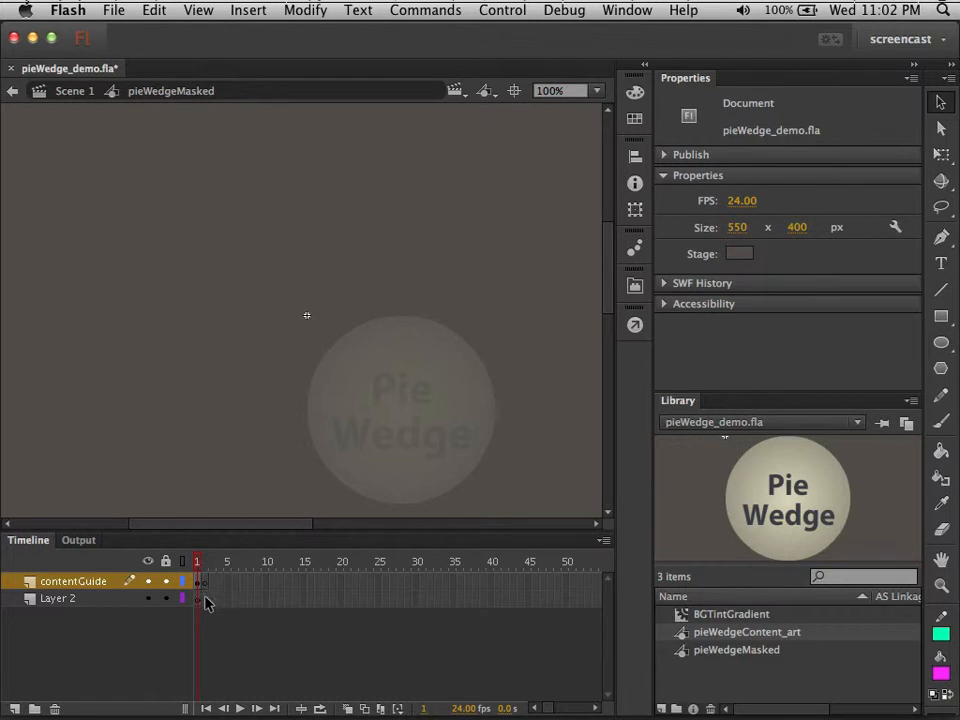
pyautogui.click(204, 598)
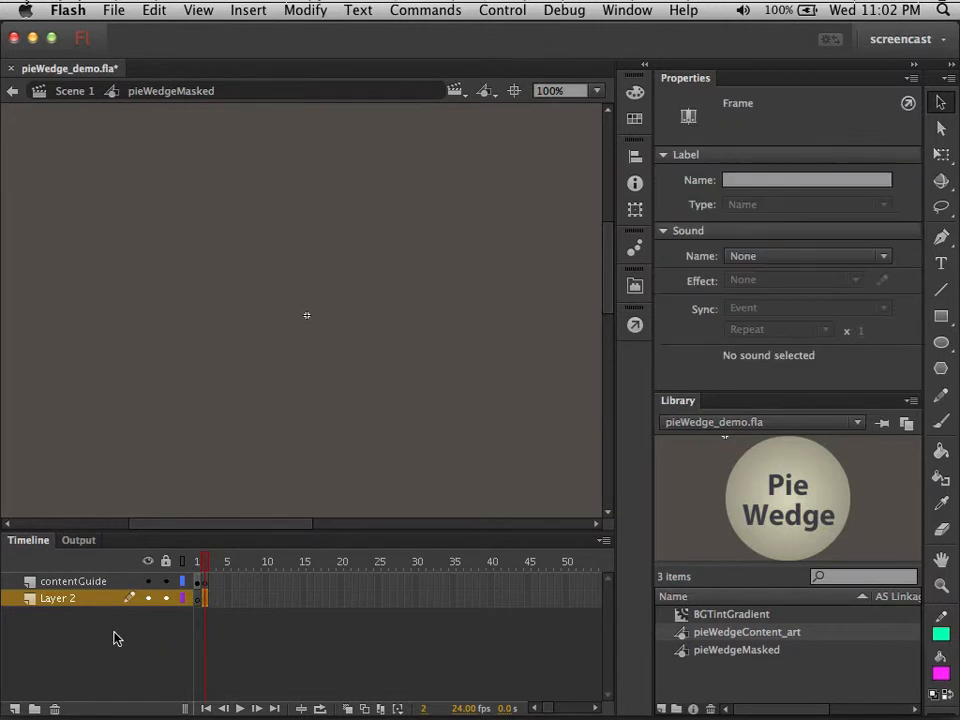
# Step: Rename Layer 2 as content
pyautogui.doubleClick(64, 599)
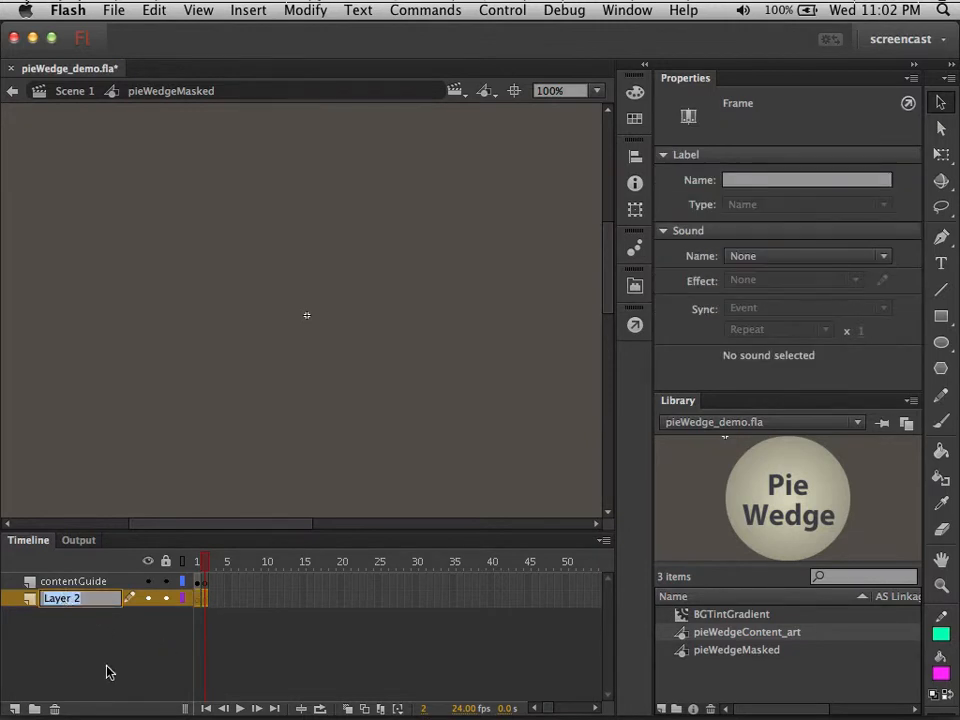
pyautogui.write('content')
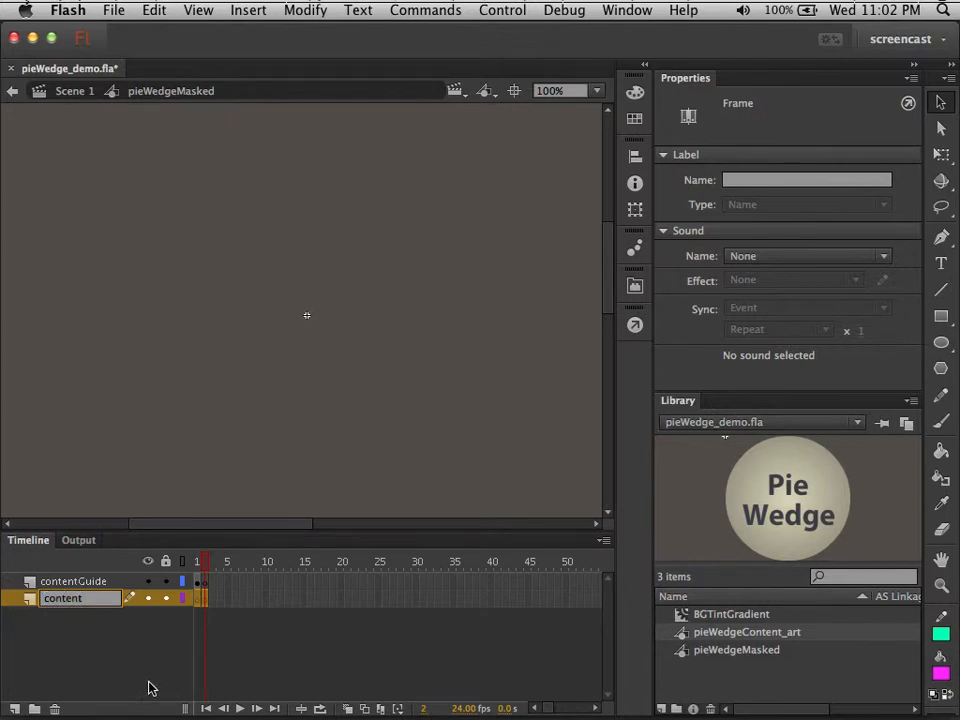
pyautogui.press('Return')
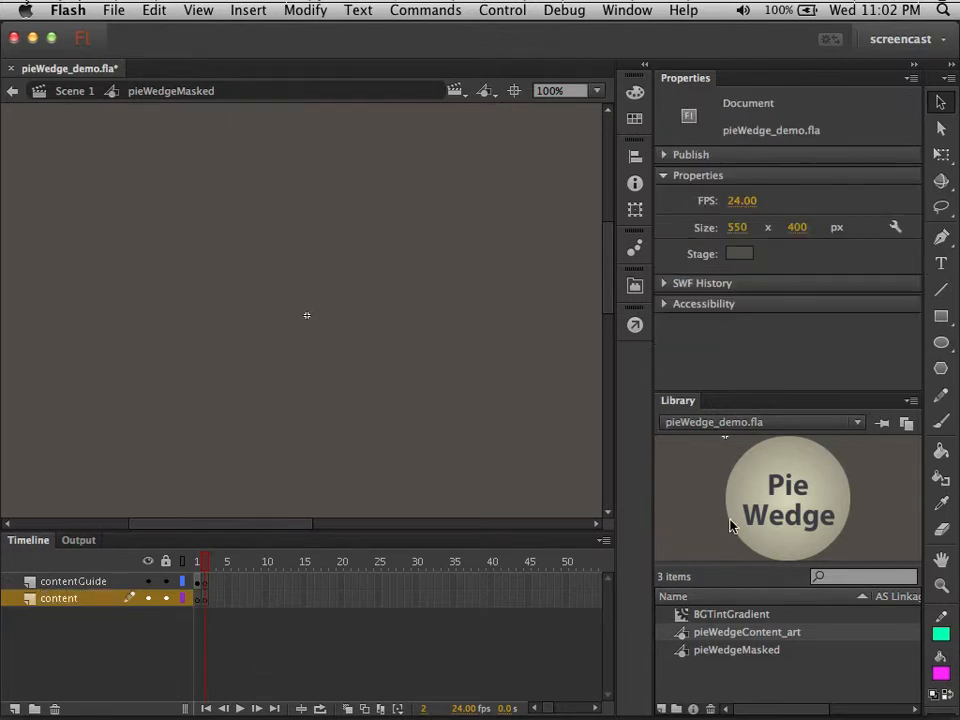
# Step: Place pieWedgeContent_art at X 0, Y 0 on frame 2 of the content layer and compare it with frame 1
pyautogui.moveTo(776, 517); pyautogui.dragTo(436, 435)
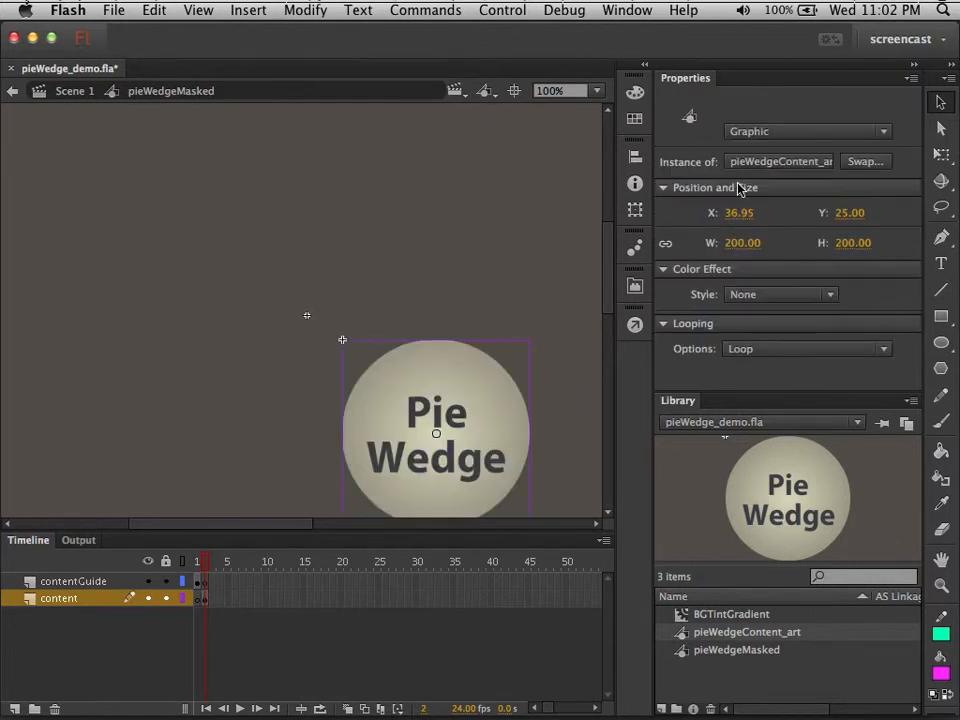
pyautogui.click(741, 212)
pyautogui.write('0')
pyautogui.press('Tab')
pyautogui.write('0')
pyautogui.press('Tab')
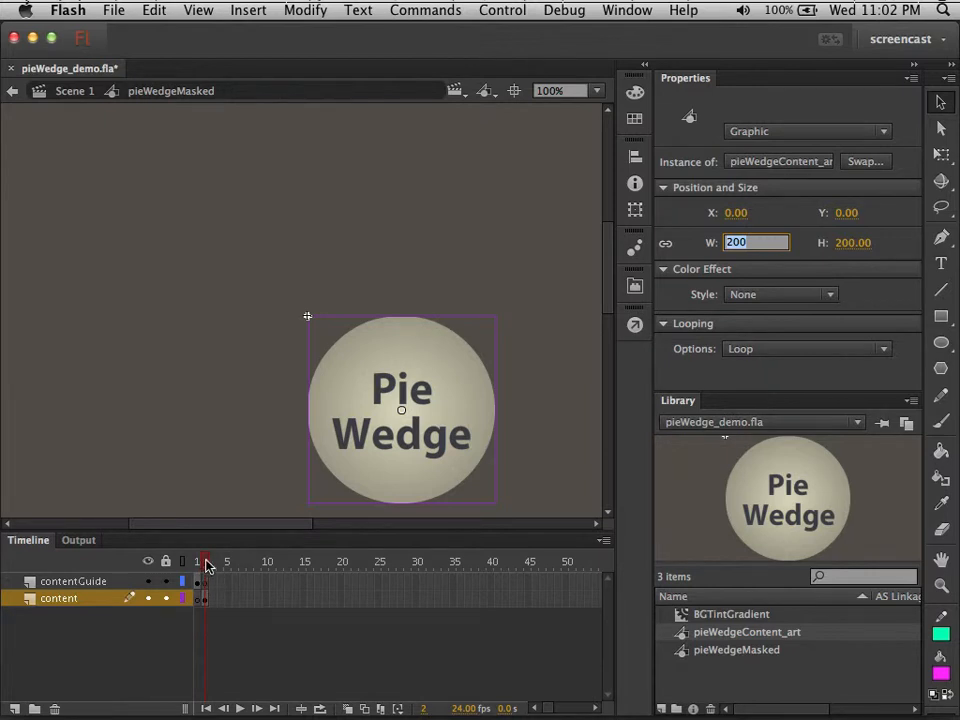
pyautogui.moveTo(206, 561); pyautogui.dragTo(197, 561)
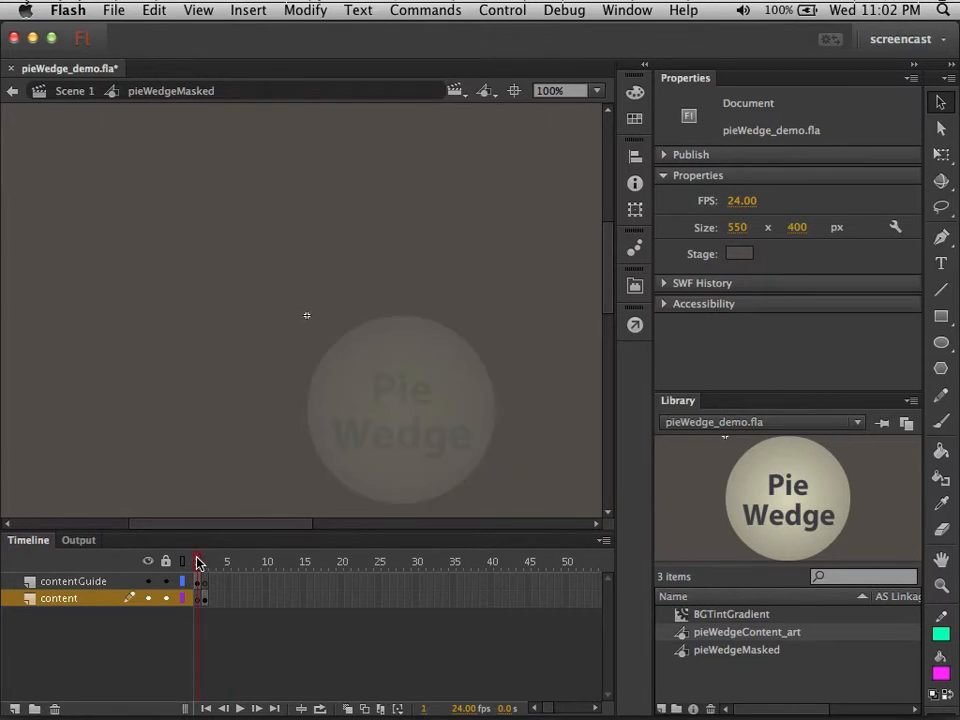
pyautogui.moveTo(198, 562); pyautogui.dragTo(204, 558)
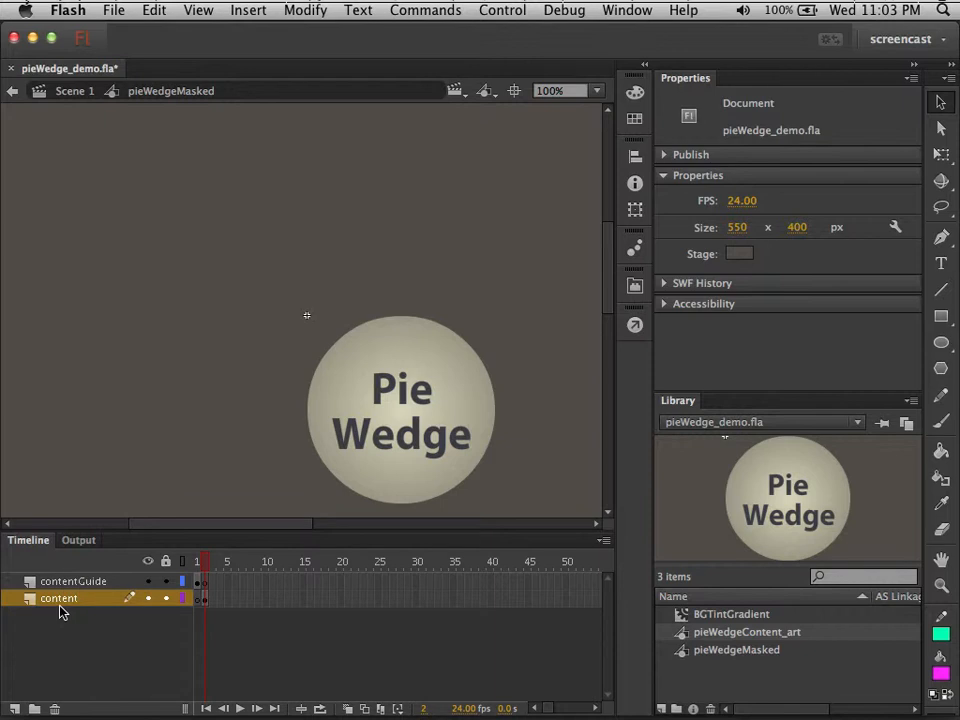
# Step: Add a new layer above the content layer and convert it to a mask for content
pyautogui.click(15, 708)
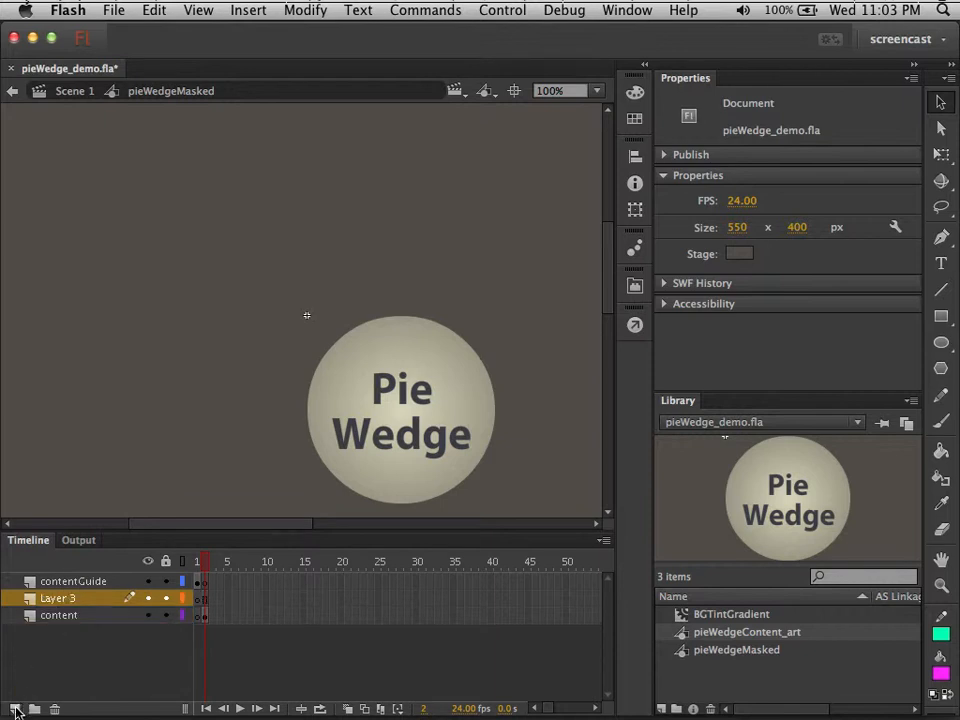
pyautogui.click(34, 601)
pyautogui.rightClick(34, 601)
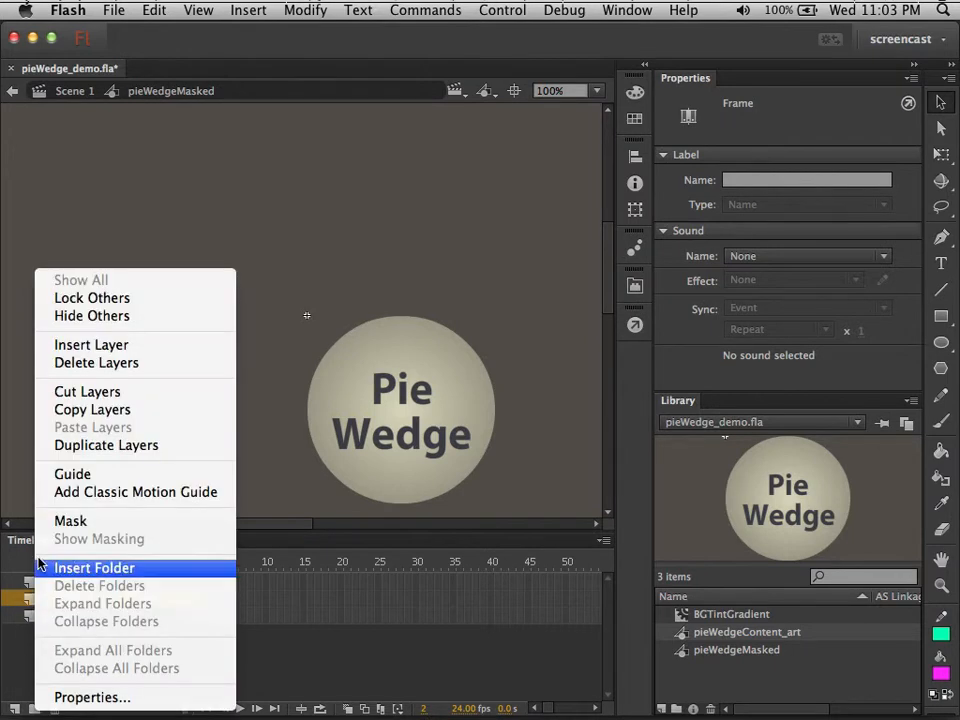
pyautogui.click(60, 522)
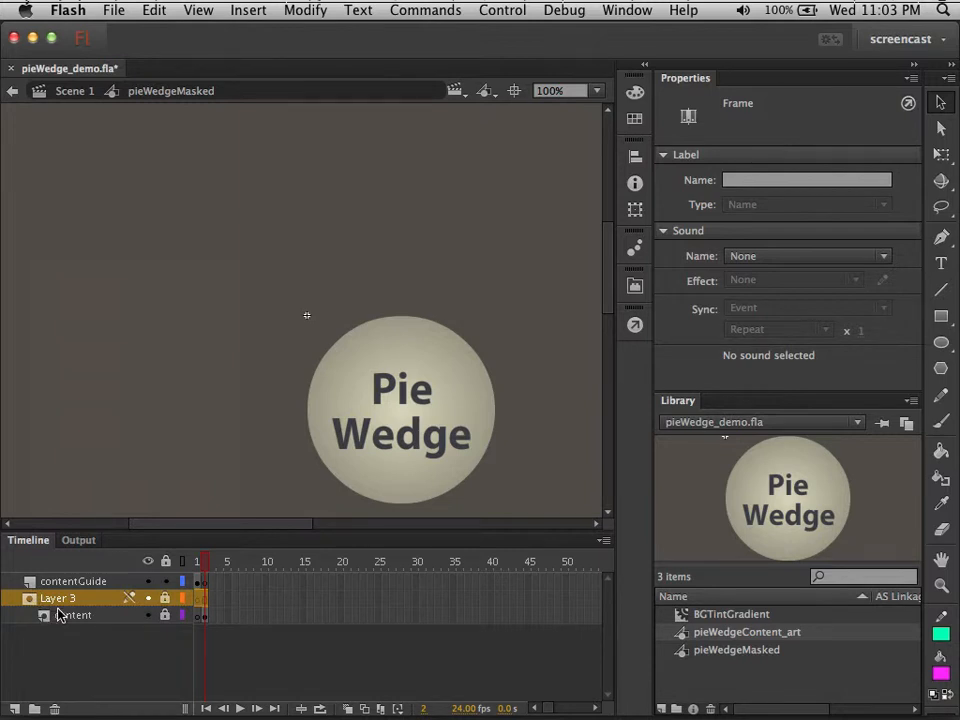
pyautogui.click(130, 645)
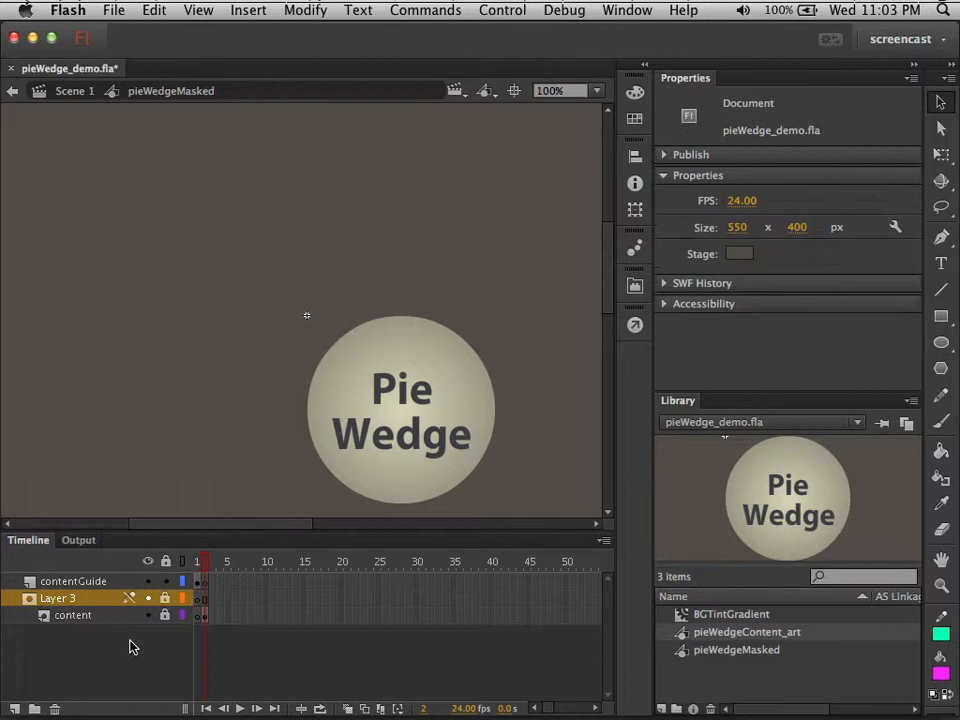
# Step: Unlock the Layer 3 mask layer and insert a blank keyframe at its frame 2
pyautogui.click(166, 599)
pyautogui.click(204, 603)
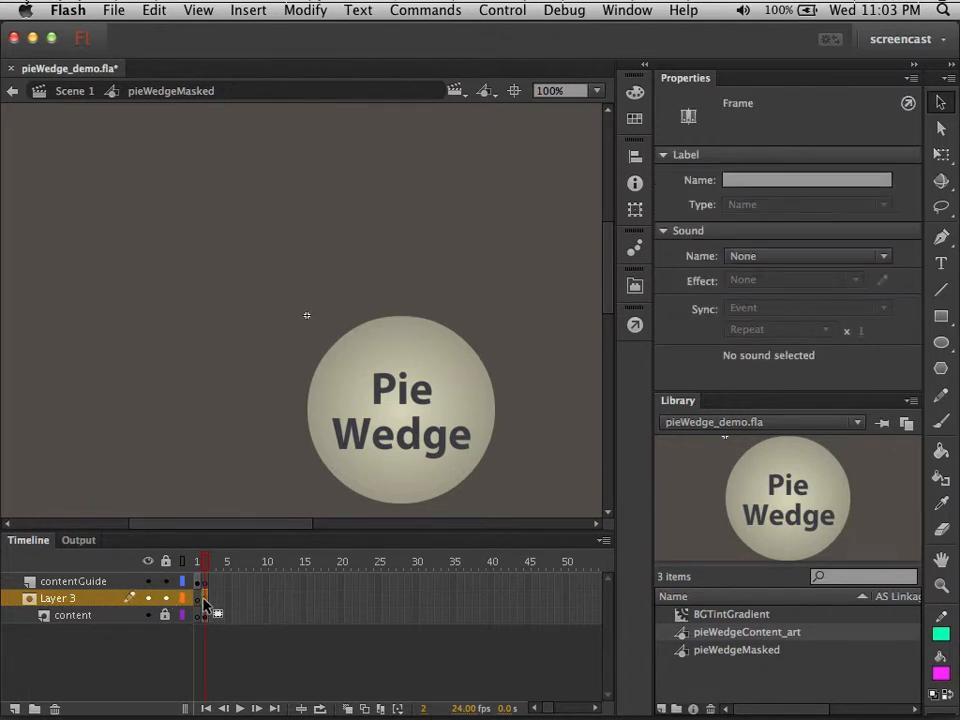
pyautogui.click(231, 654)
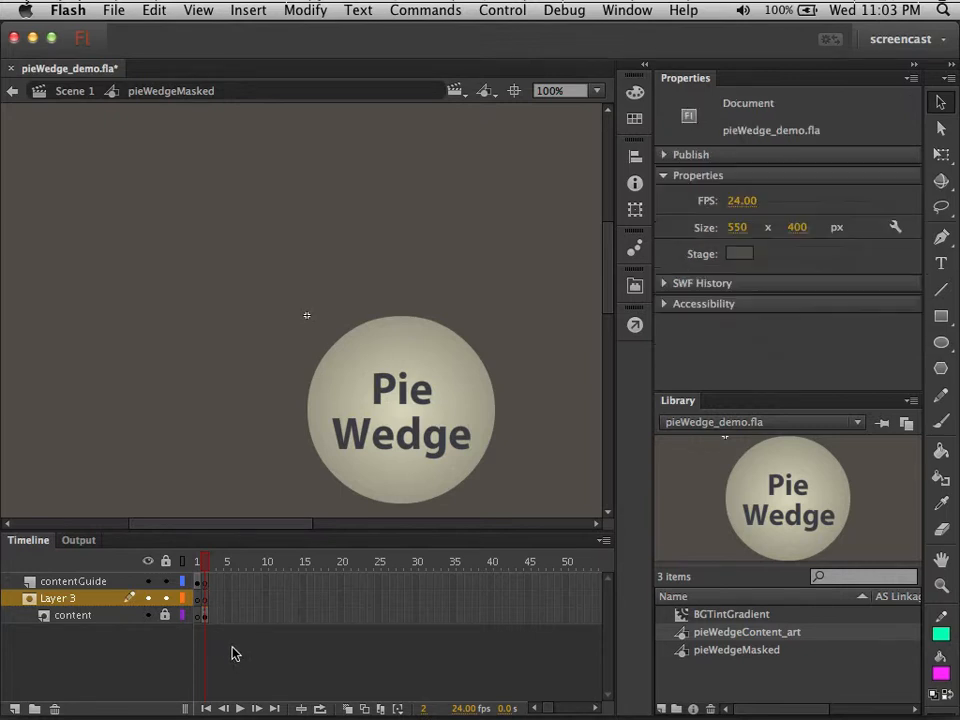
# Step: Draw a magenta circle without a stroke, about 143 px across, over the pie artwork on frame 2 of Layer 3
pyautogui.click(206, 601)
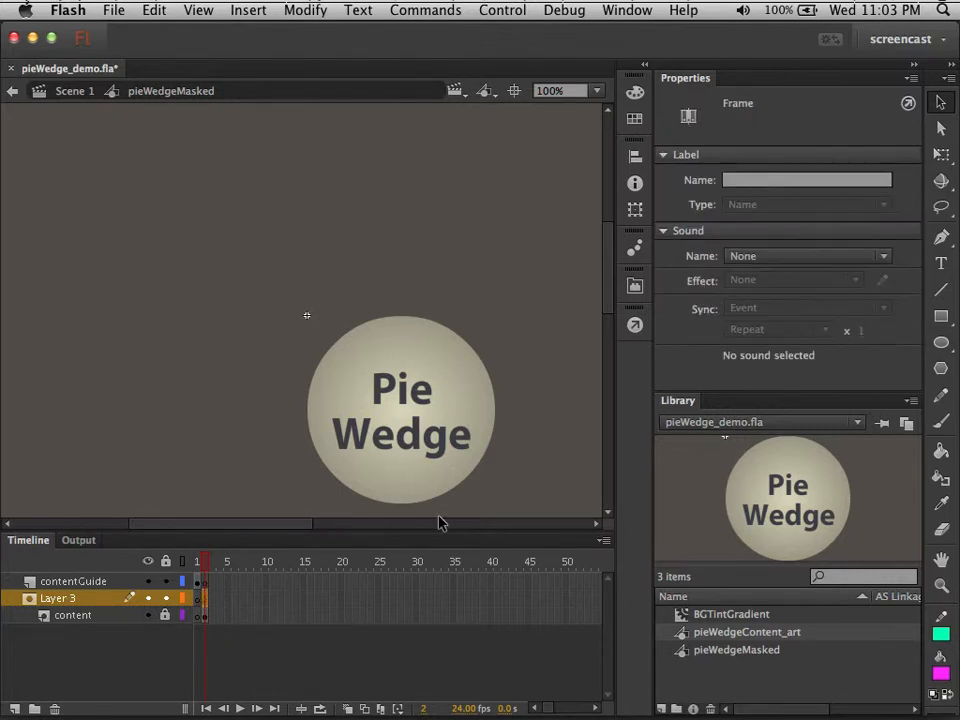
pyautogui.click(940, 342)
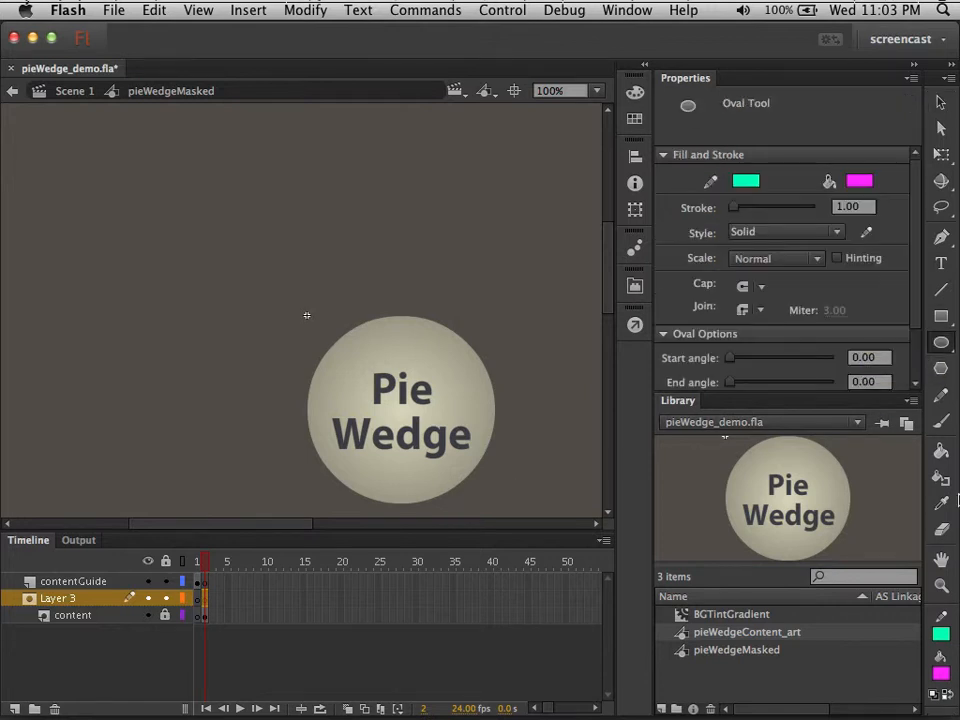
pyautogui.click(940, 635)
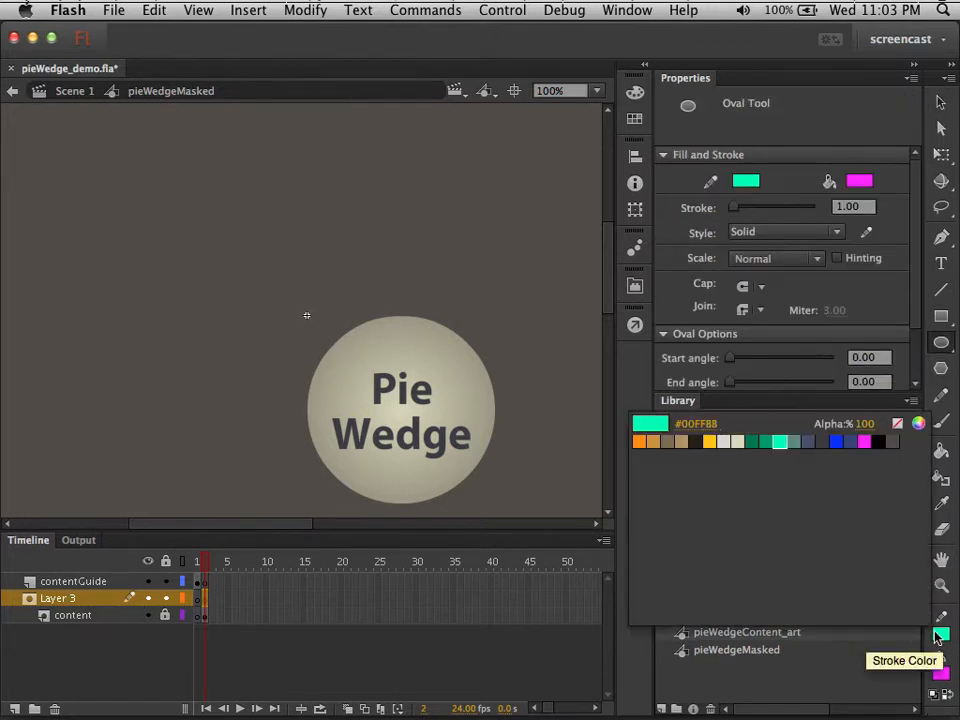
pyautogui.click(897, 423)
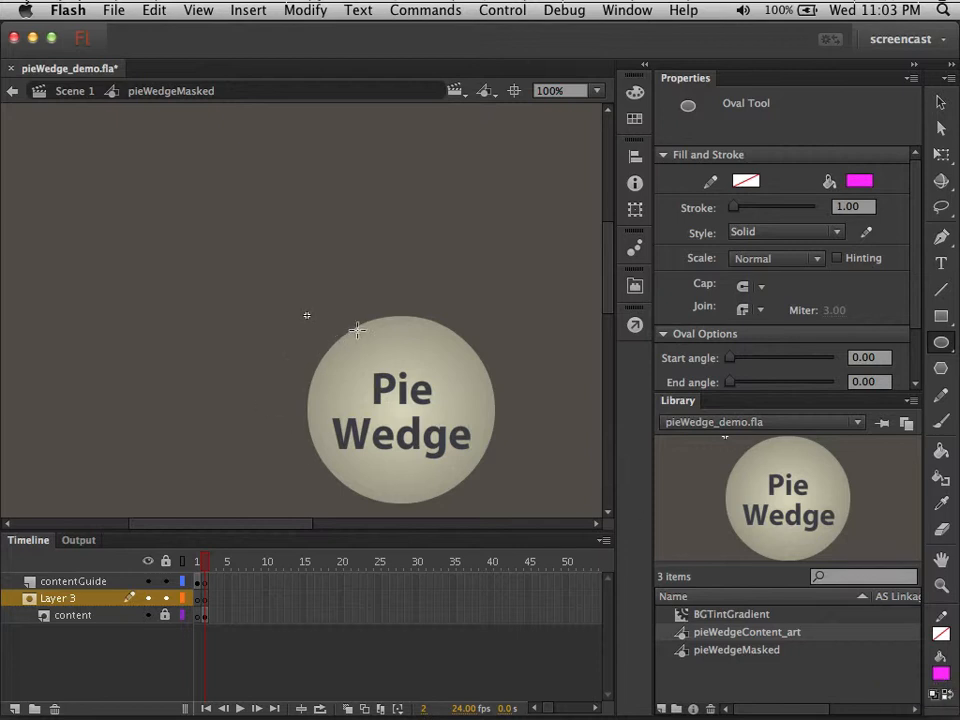
pyautogui.moveTo(334, 317); pyautogui.dragTo(468, 452)
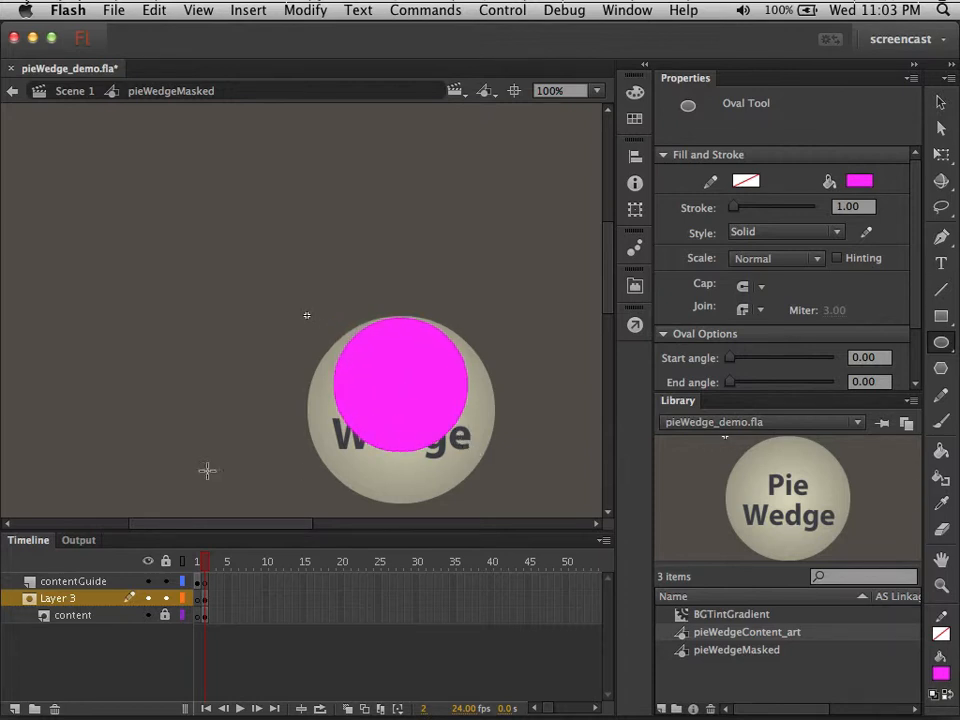
pyautogui.press('v')
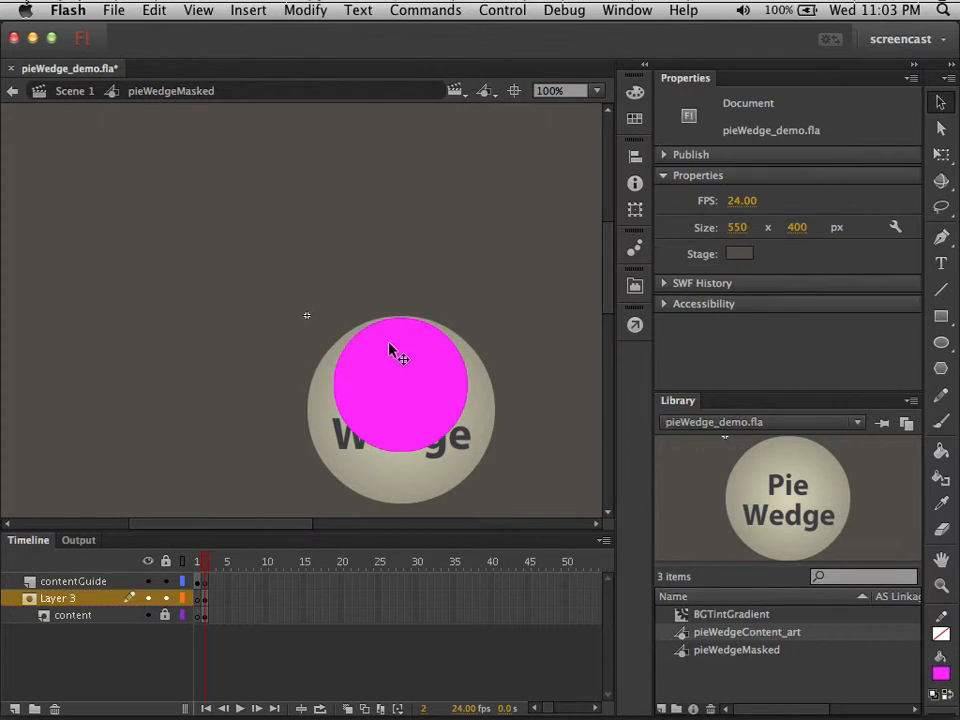
# Step: Set the magenta circle's position to X 0, Y 0 and its size to 200 by 200
pyautogui.click(409, 375)
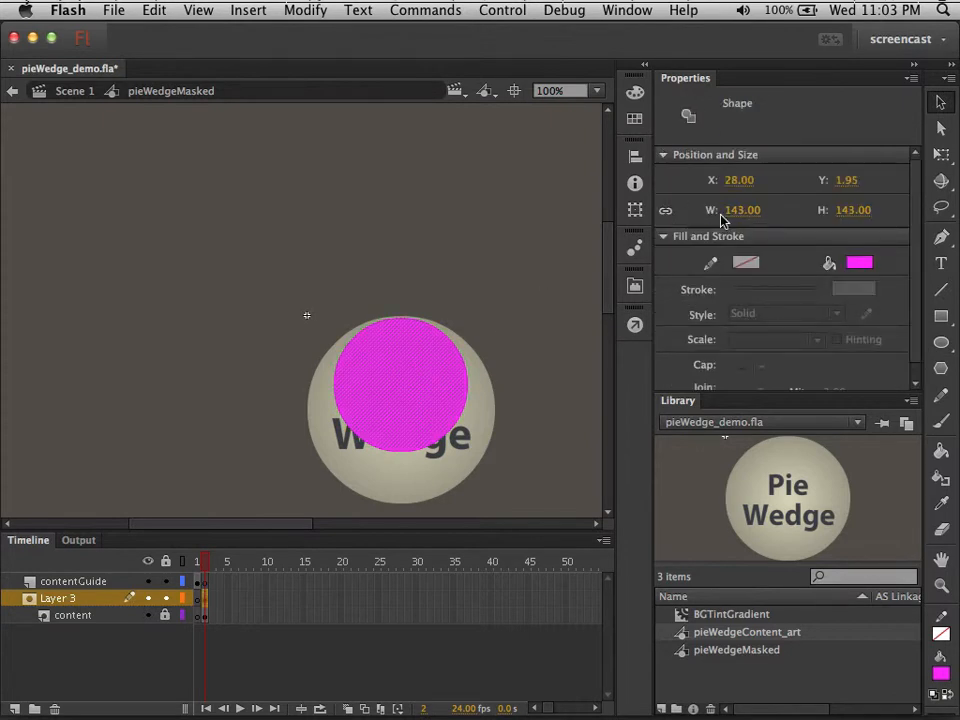
pyautogui.click(735, 181)
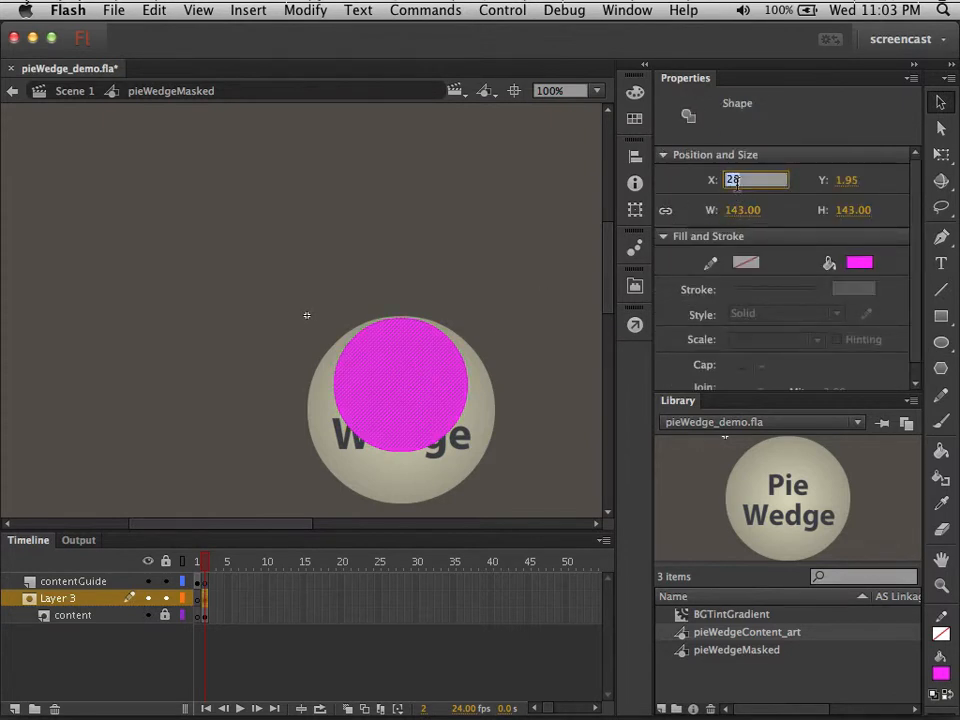
pyautogui.write('0')
pyautogui.press('Tab')
pyautogui.write('0')
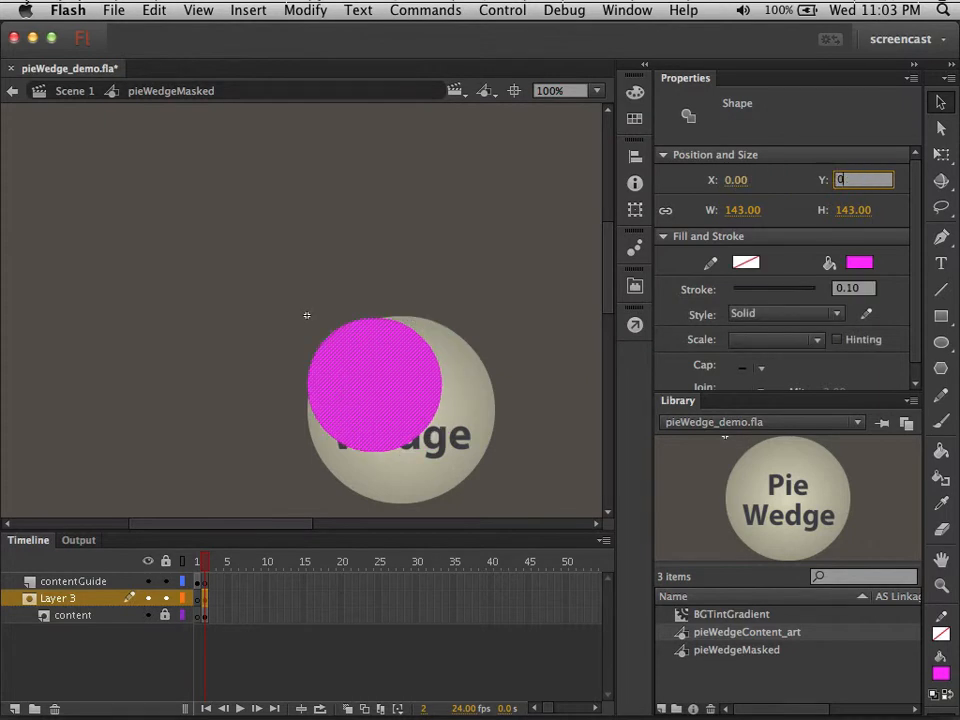
pyautogui.press('Tab')
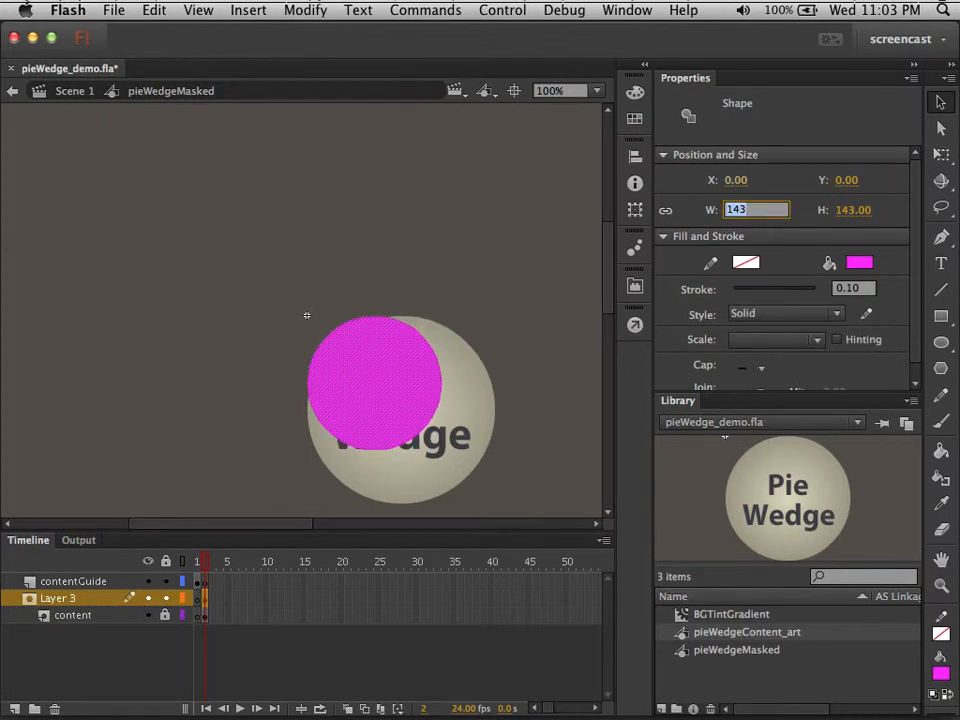
pyautogui.write('200')
pyautogui.press('Tab')
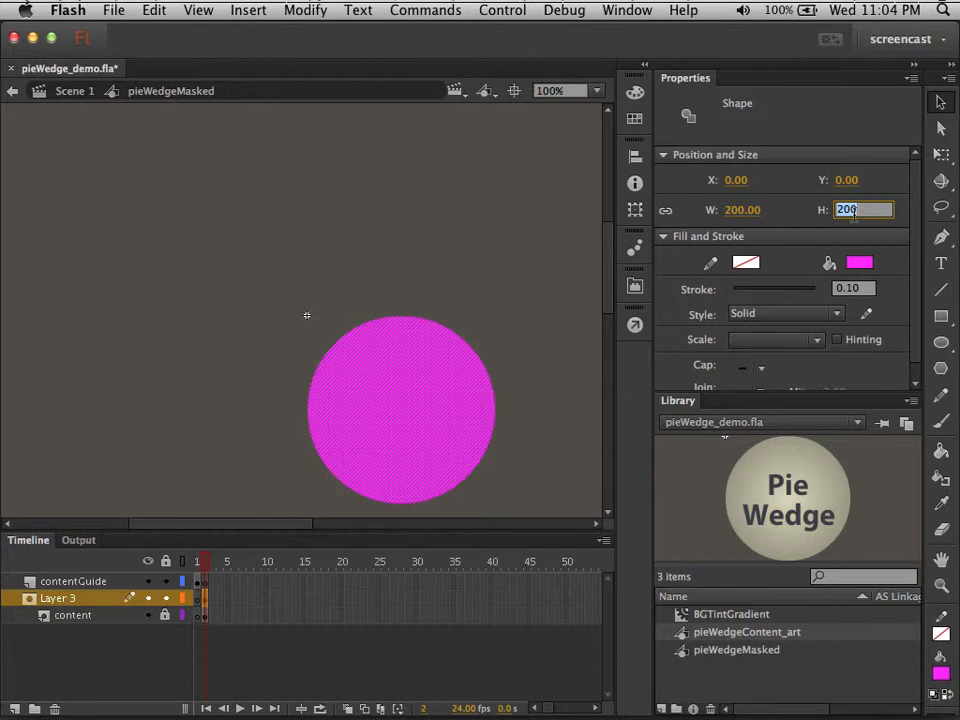
pyautogui.click(204, 456)
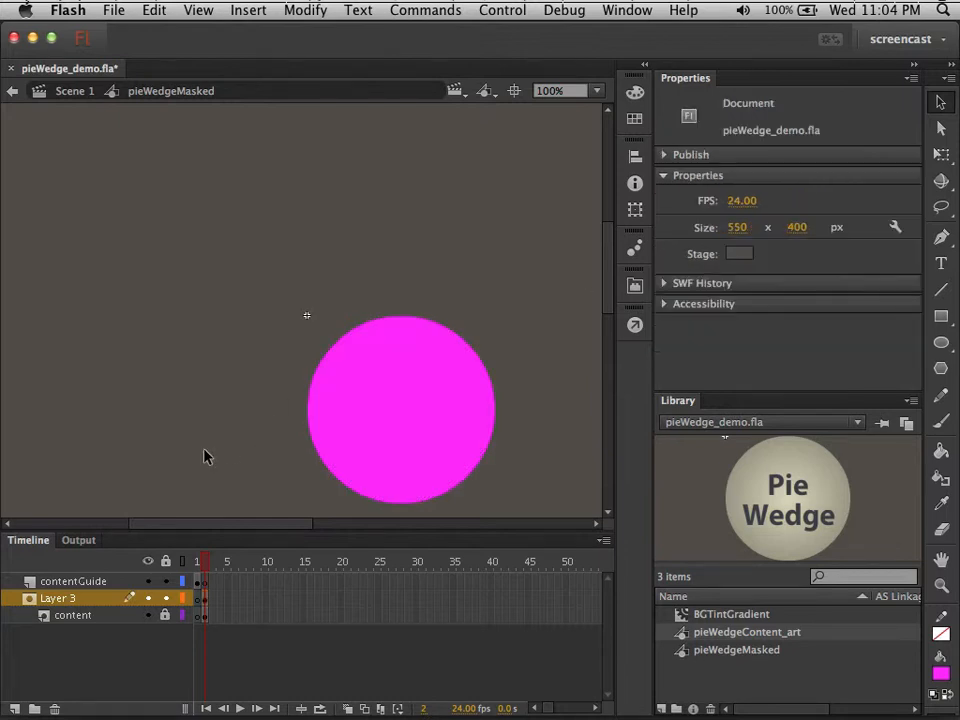
# Step: Toggle Layer 3's visibility to compare the magenta circle with the pie artwork beneath it
pyautogui.click(149, 599)
pyautogui.click(149, 599)
pyautogui.click(149, 599)
pyautogui.click(149, 599)
pyautogui.click(149, 599)
pyautogui.click(149, 599)
# Step: Draw a horizontal line about 351 px long above the circle and set its Y position to 100 so it crosses the circle
pyautogui.press('n')
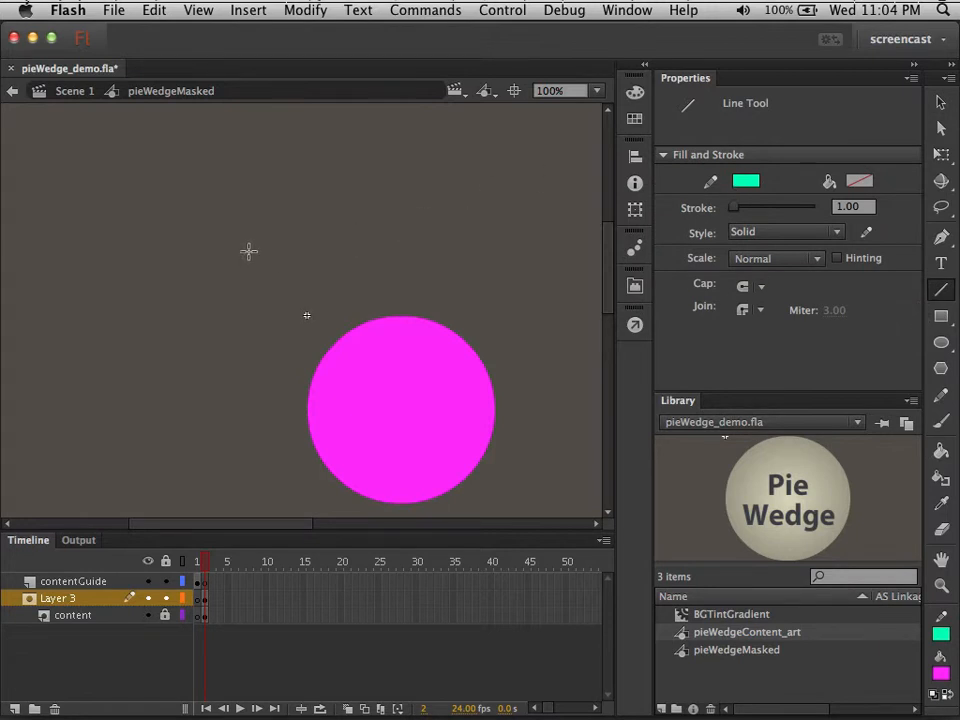
pyautogui.moveTo(231, 243)
pyautogui.mouseDown()
pyautogui.moveTo(521, 255)
pyautogui.moveTo(561, 243)
pyautogui.mouseUp()
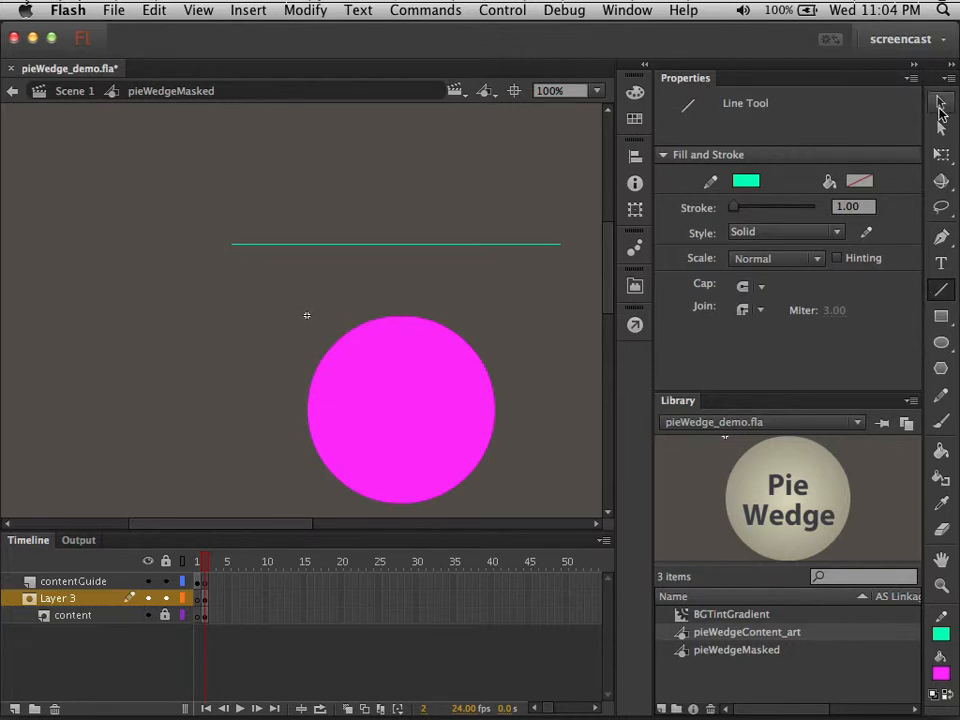
pyautogui.click(940, 104)
pyautogui.click(415, 393)
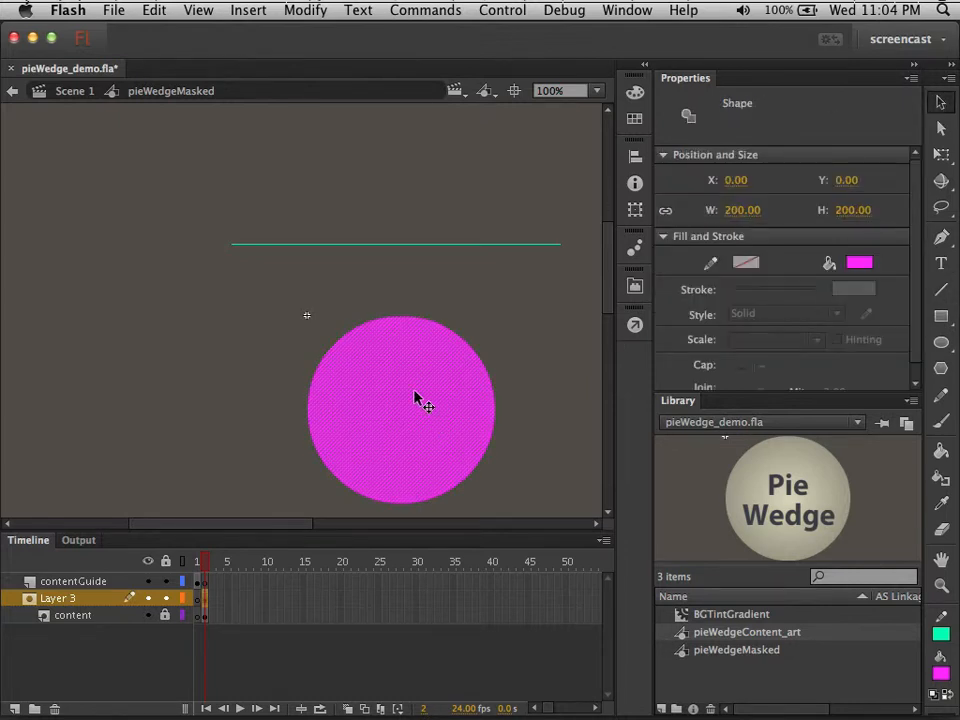
pyautogui.click(460, 245)
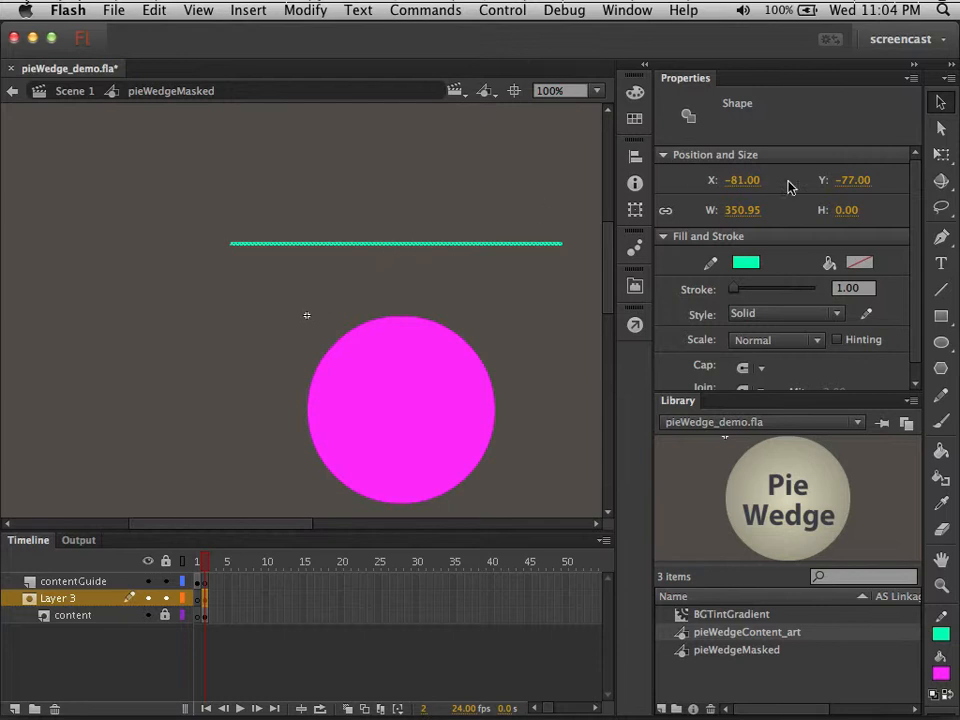
pyautogui.click(850, 180)
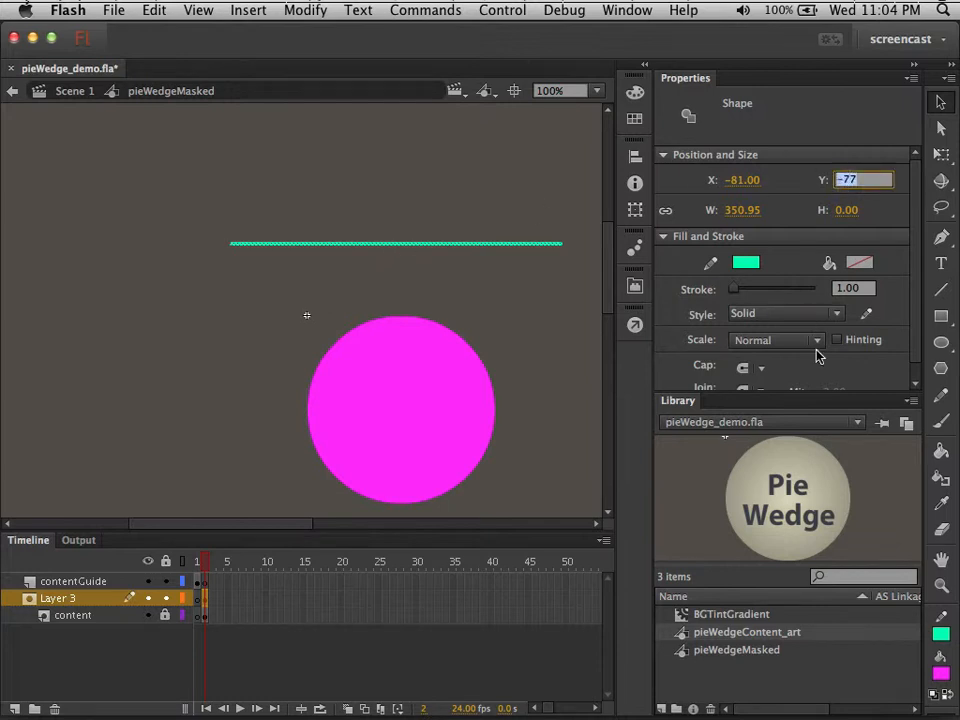
pyautogui.write('100')
pyautogui.press('Return')
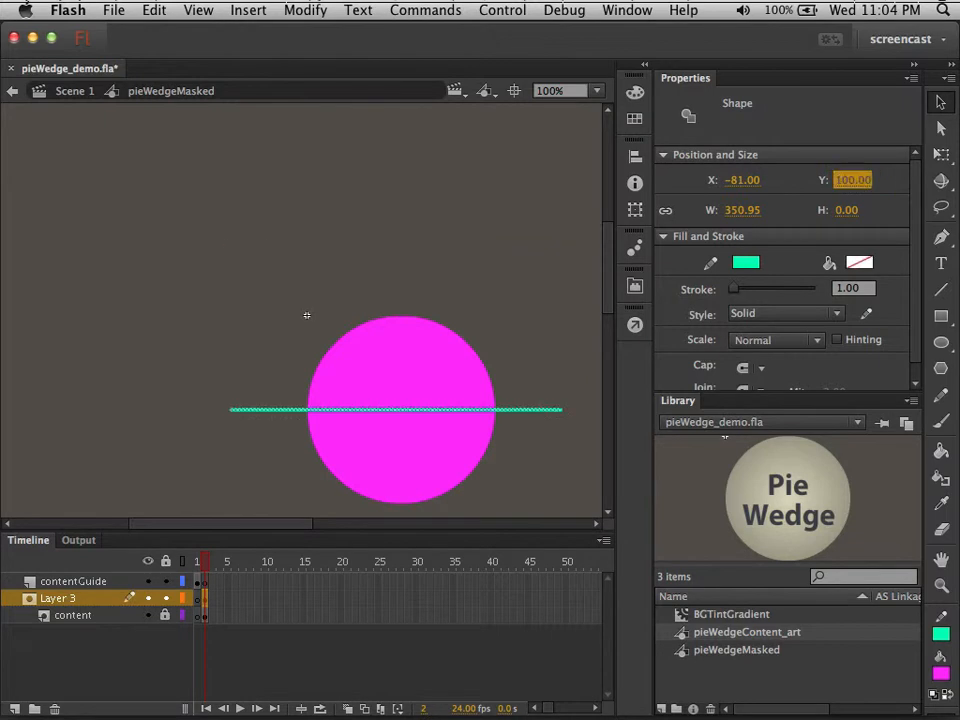
pyautogui.click(545, 315)
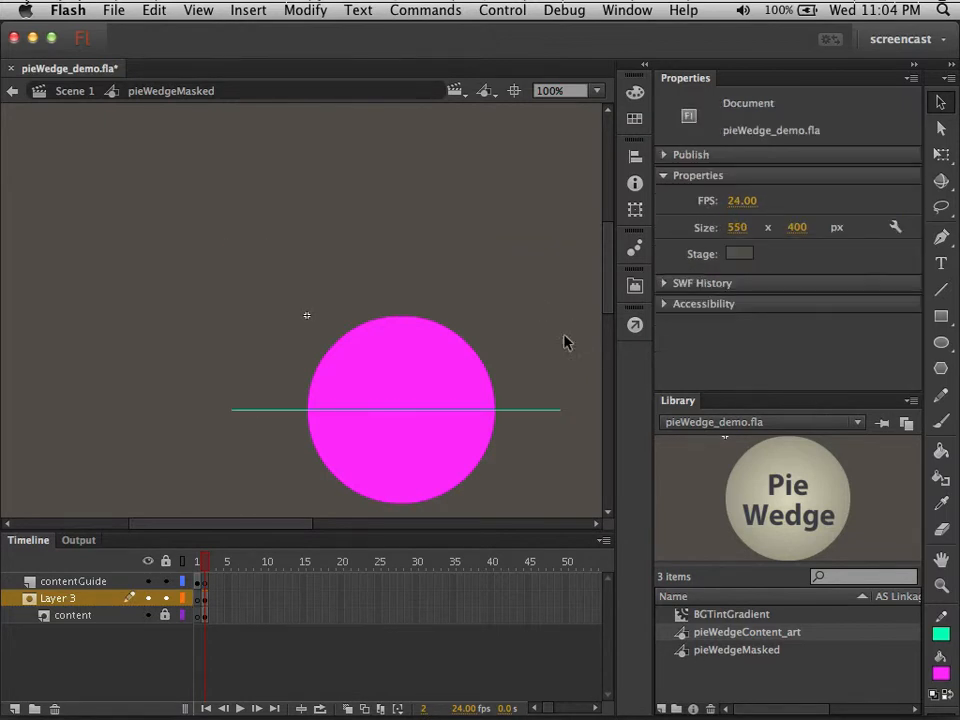
# Step: Delete the lower half of the magenta circle and the dividing line
pyautogui.click(462, 460)
pyautogui.click(437, 389)
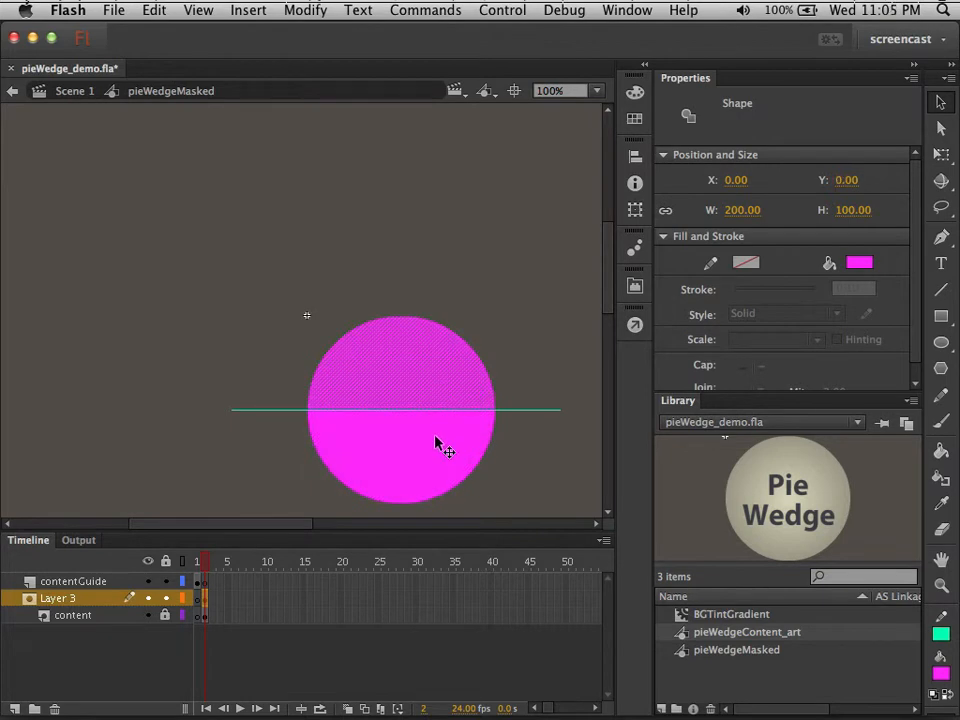
pyautogui.click(428, 463)
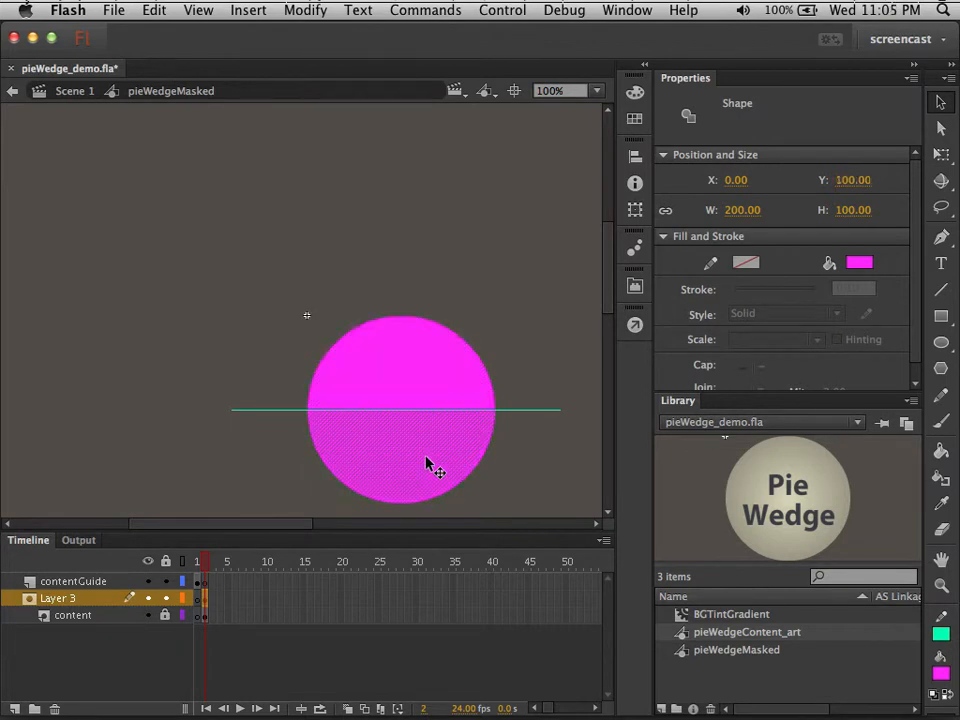
pyautogui.press('Delete')
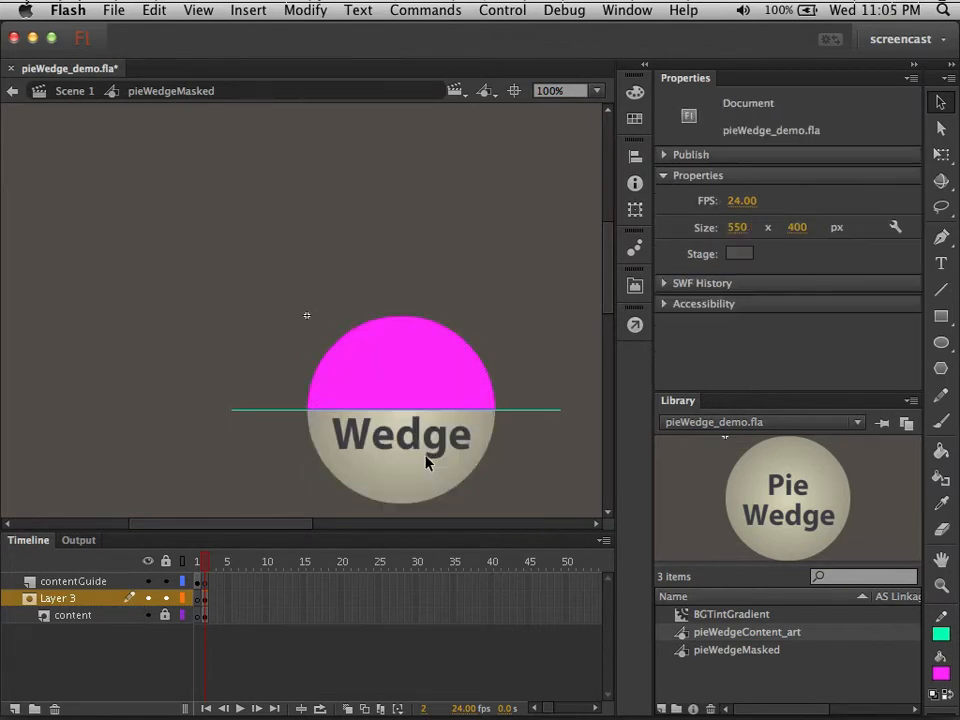
pyautogui.click(531, 410)
pyautogui.press('Delete')
# Step: Convert the remaining magenta semicircle to a graphic symbol named semicircleMask
pyautogui.click(388, 398)
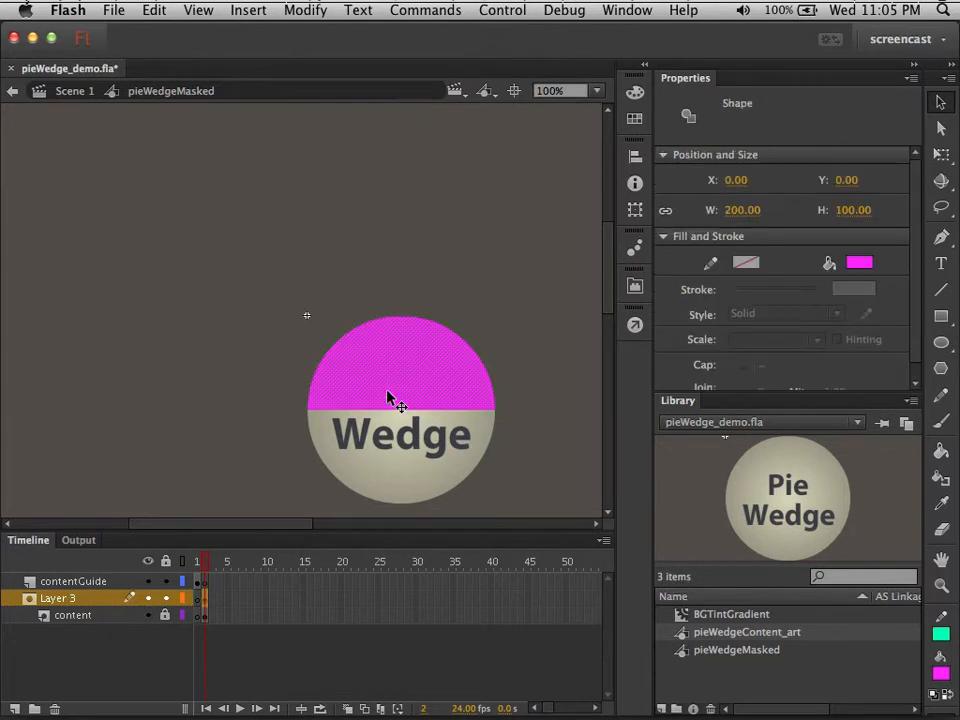
pyautogui.rightClick(388, 398)
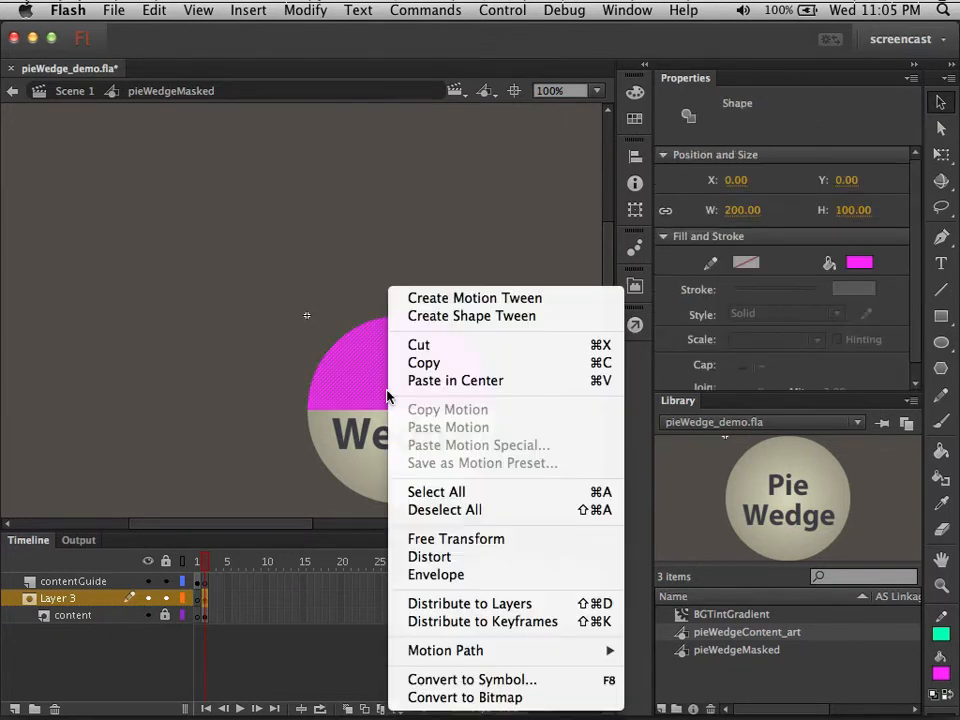
pyautogui.click(489, 678)
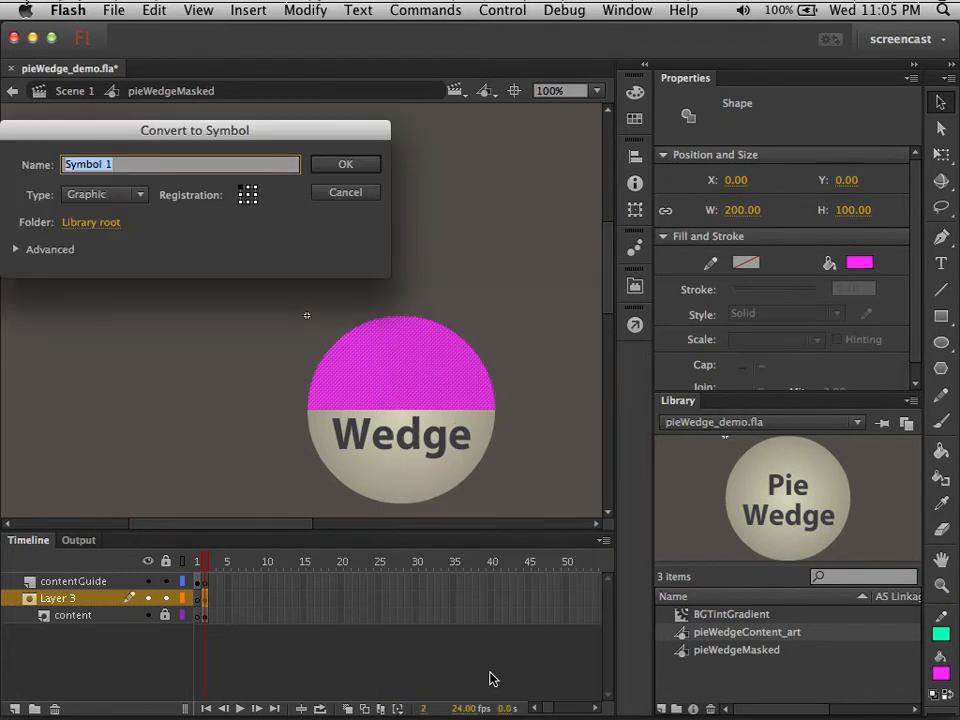
pyautogui.write('semicircleMask')
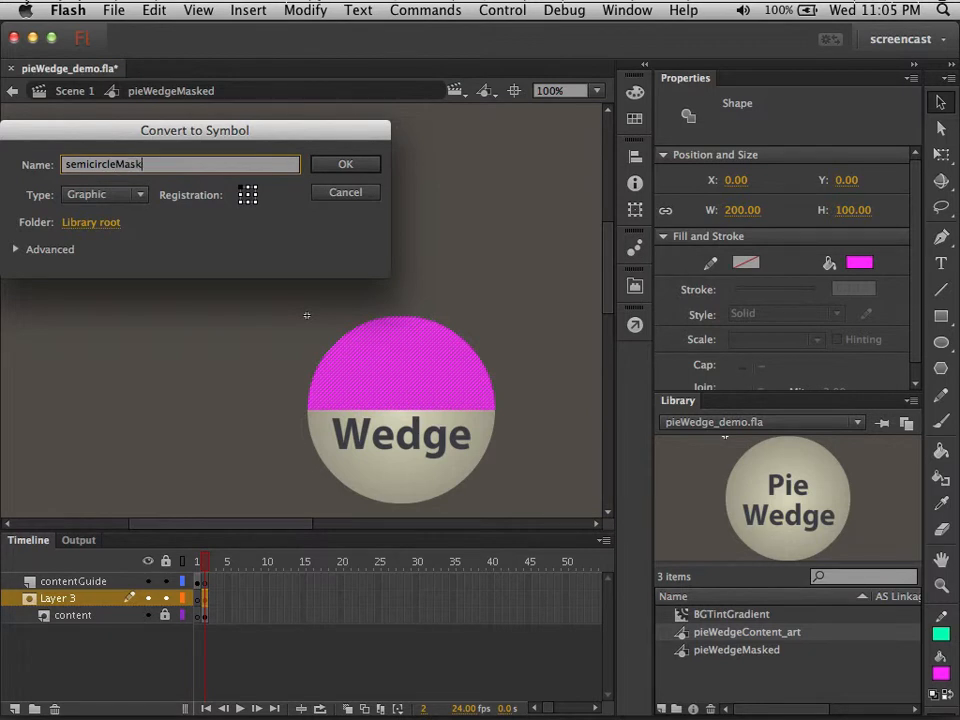
pyautogui.press('Return')
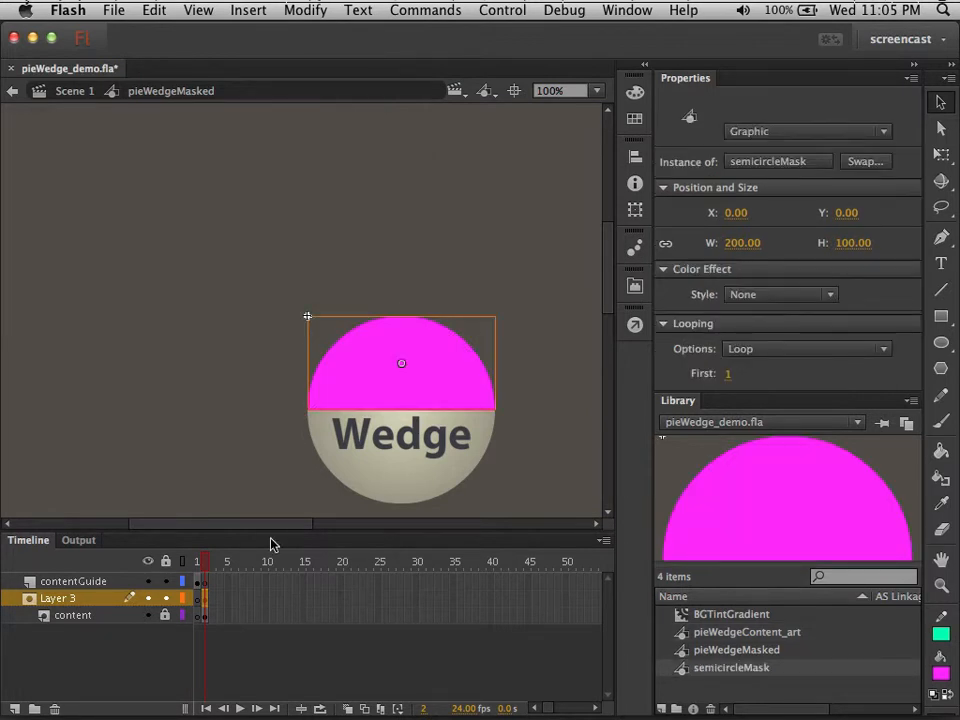
# Step: Lock Layer 3 to preview the masked content, unlock it again and select its frame 3
pyautogui.click(166, 599)
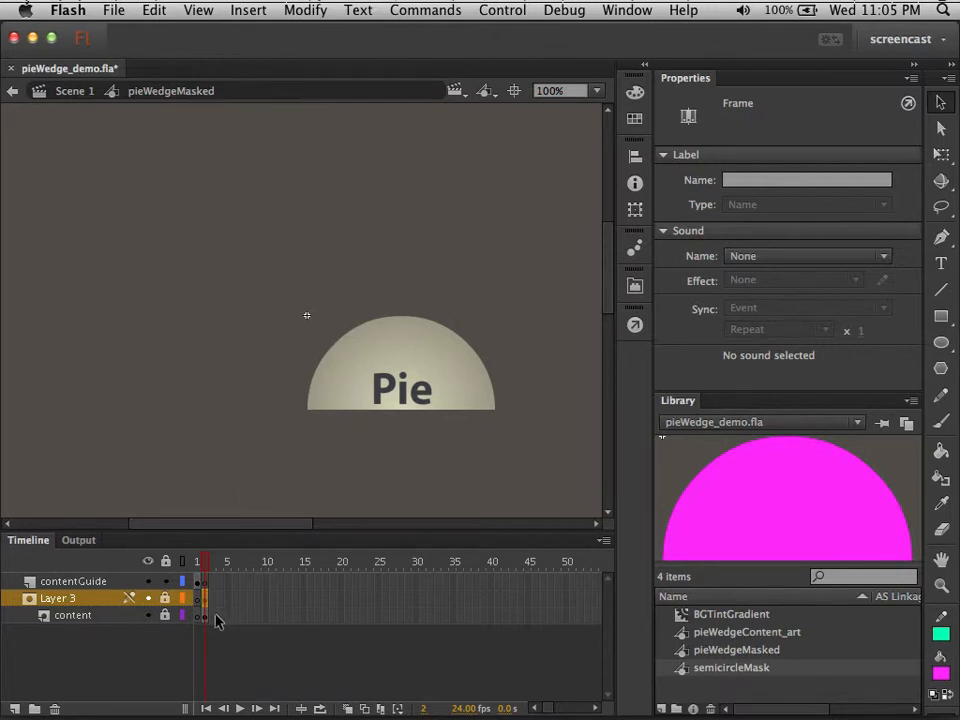
pyautogui.click(166, 599)
pyautogui.moveTo(212, 604); pyautogui.dragTo(214, 605)
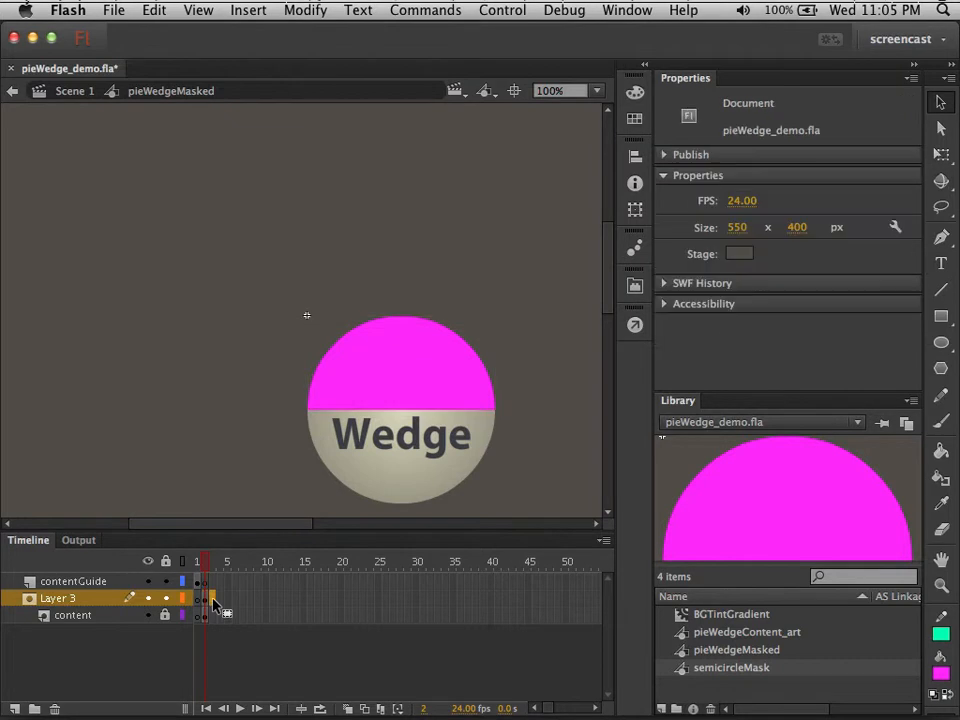
# Step: Insert a keyframe at frame 3 of Layer 3 and extend the content layer to frame 3
pyautogui.click(212, 598)
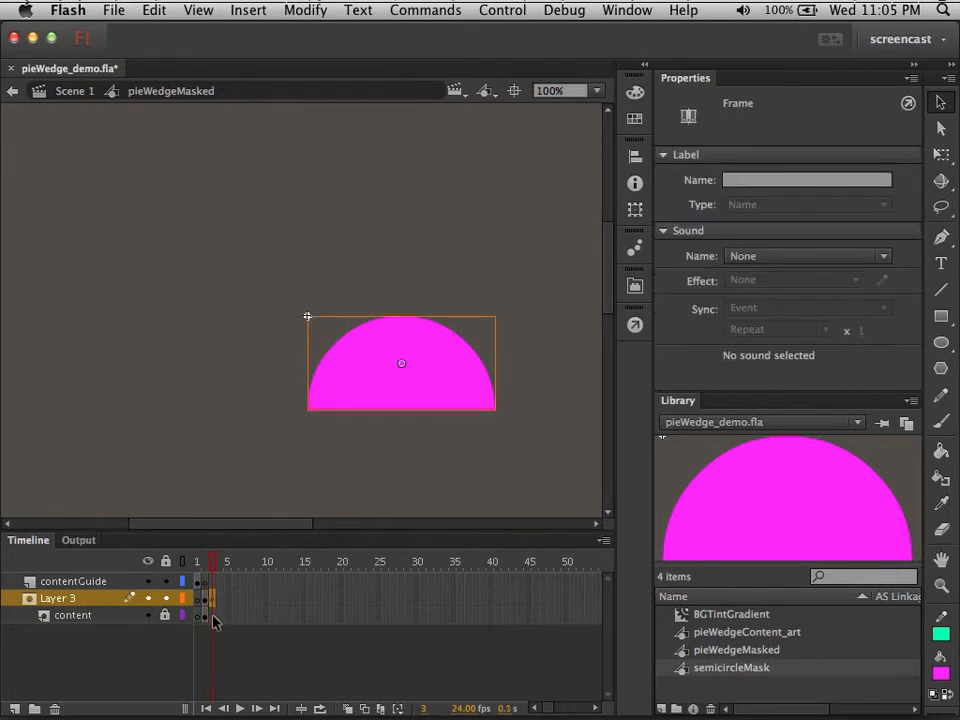
pyautogui.click(213, 615)
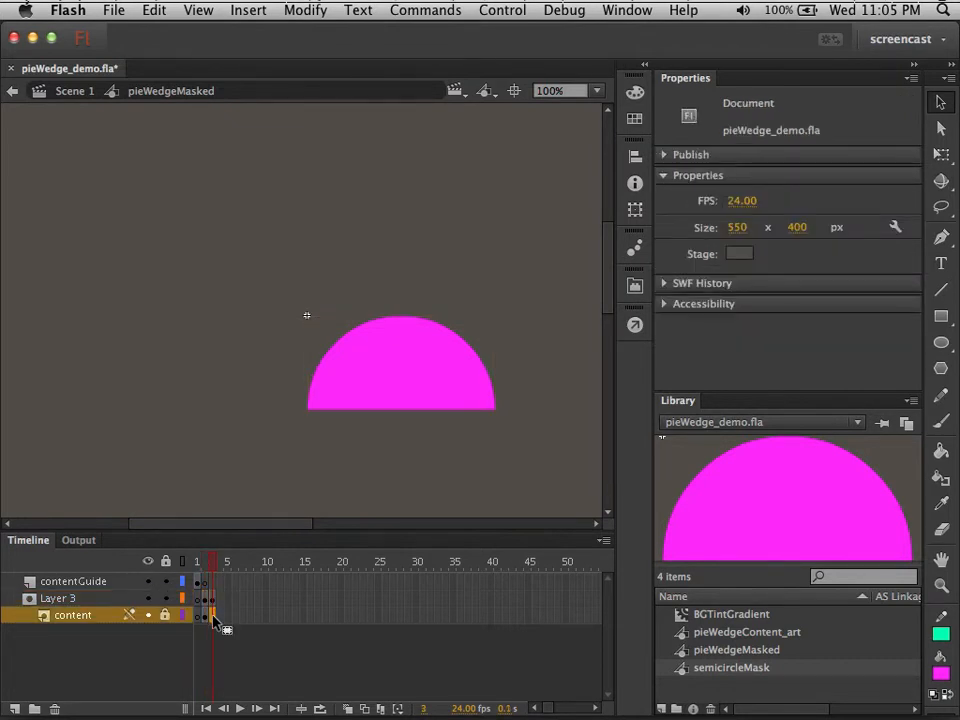
pyautogui.click(213, 616)
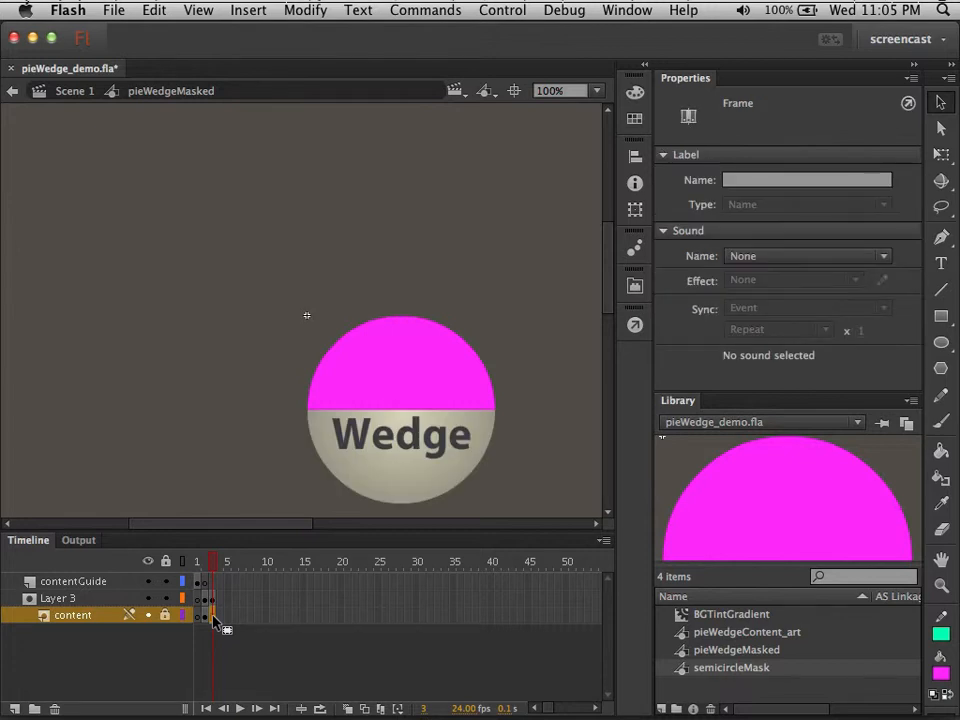
pyautogui.click(176, 500)
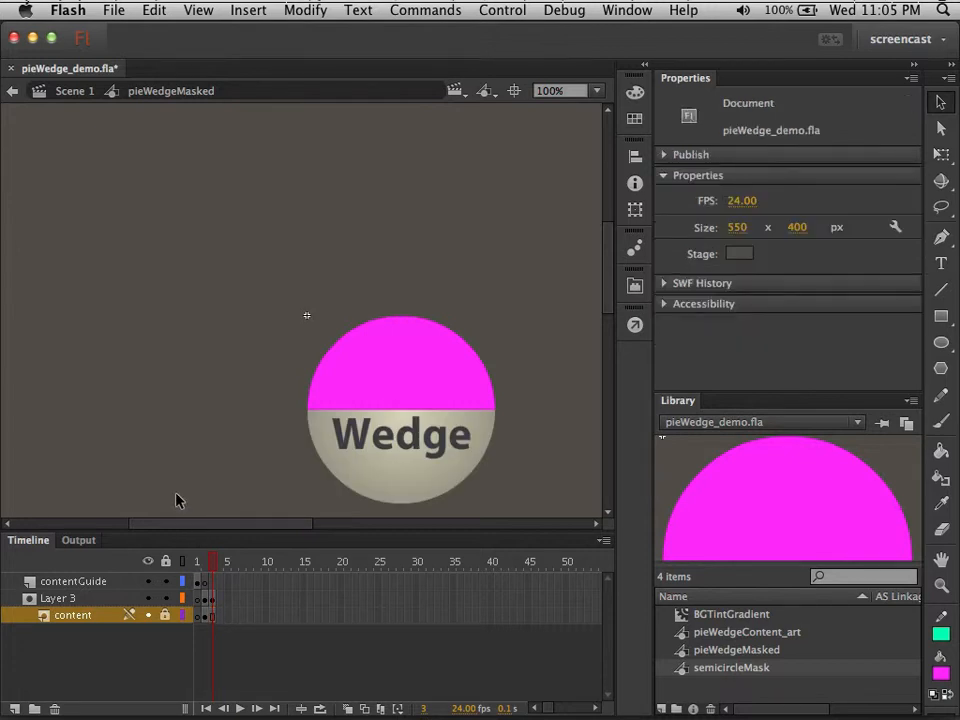
# Step: Try to rotate the semicircleMask instance in frame 3 about its own centre with Free Transform, and undo the rotation
pyautogui.click(437, 372)
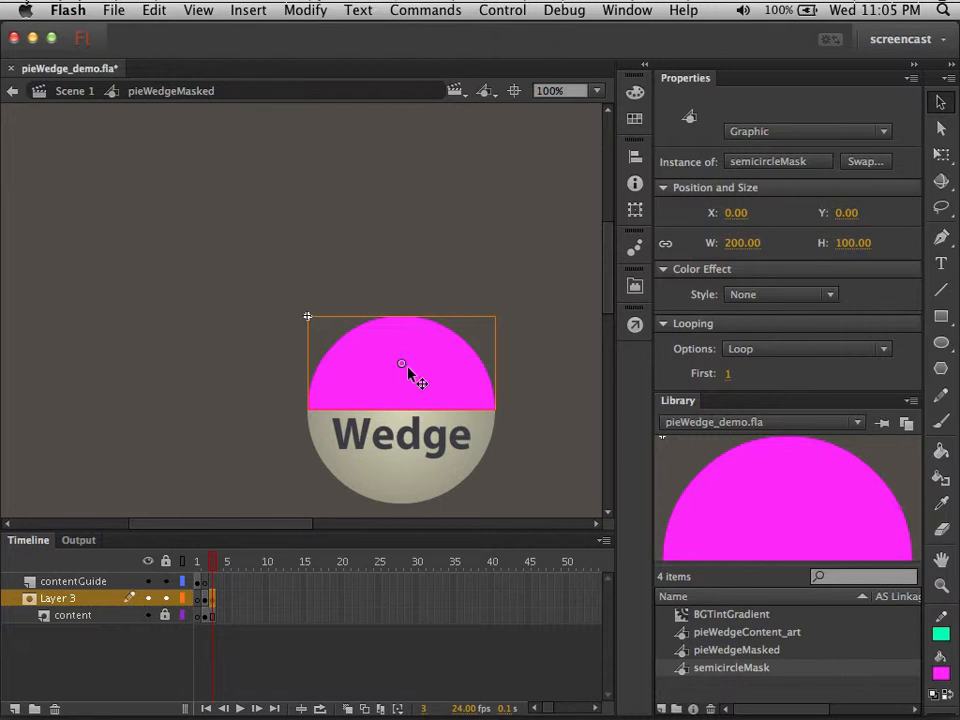
pyautogui.press('q')
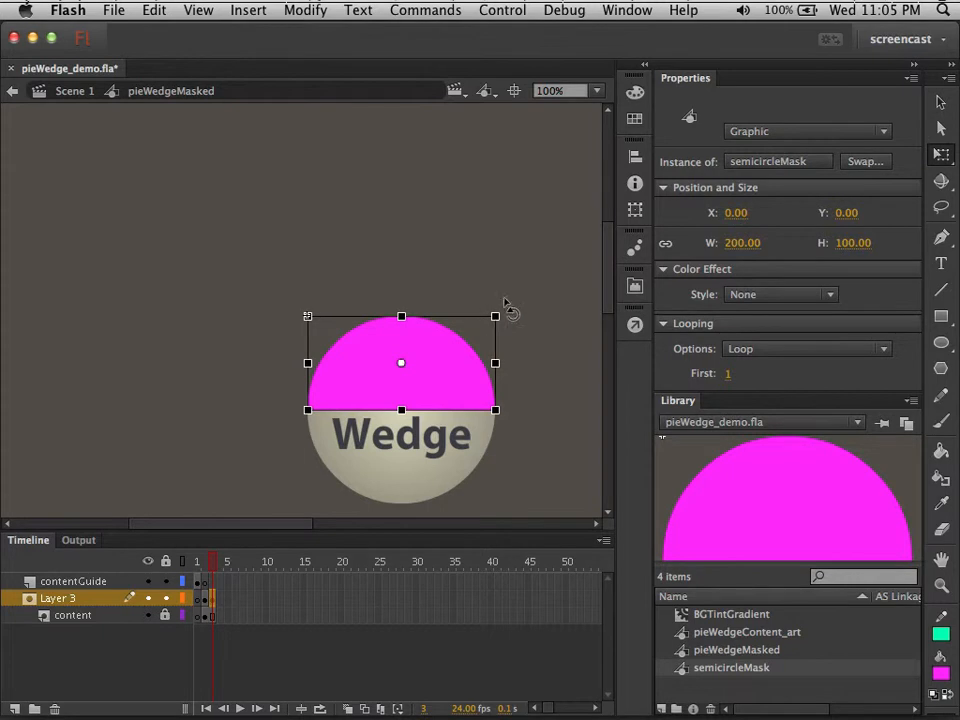
pyautogui.moveTo(505, 315); pyautogui.dragTo(406, 22)
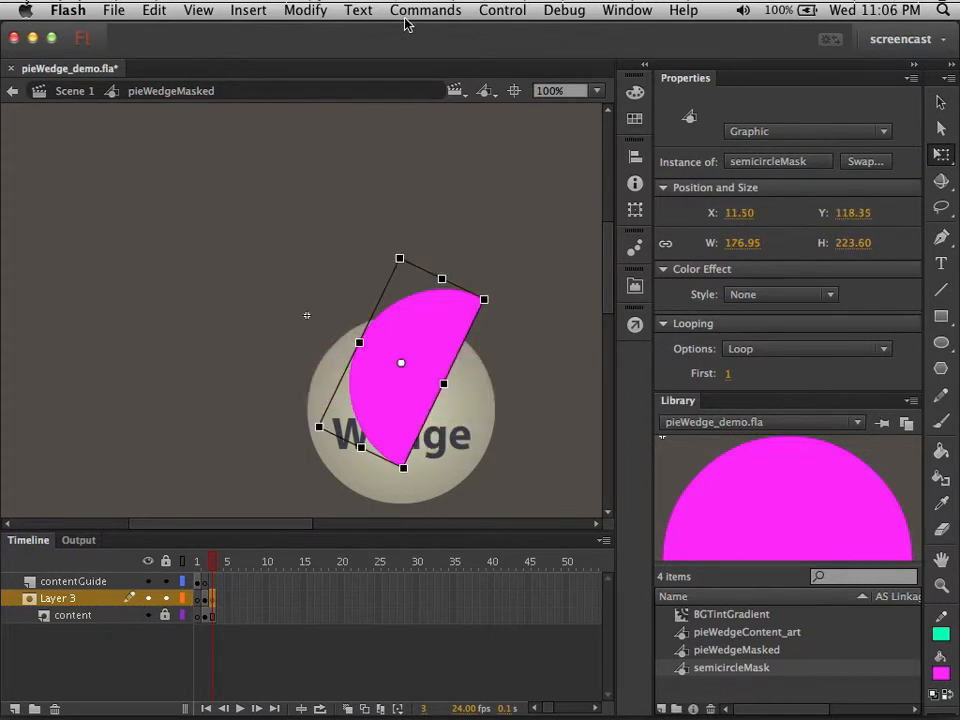
pyautogui.press('super+z')
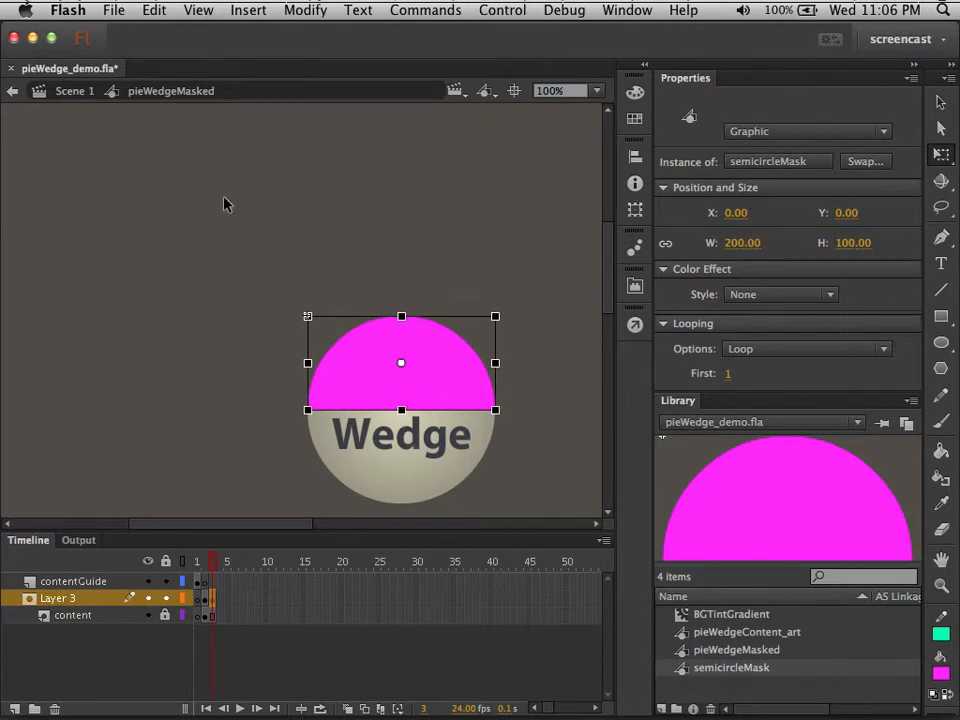
# Step: With object snapping on, move the semicircleMask instance's transformation point to the middle of its flat edge and rotate the mask 180°
pyautogui.click(198, 12)
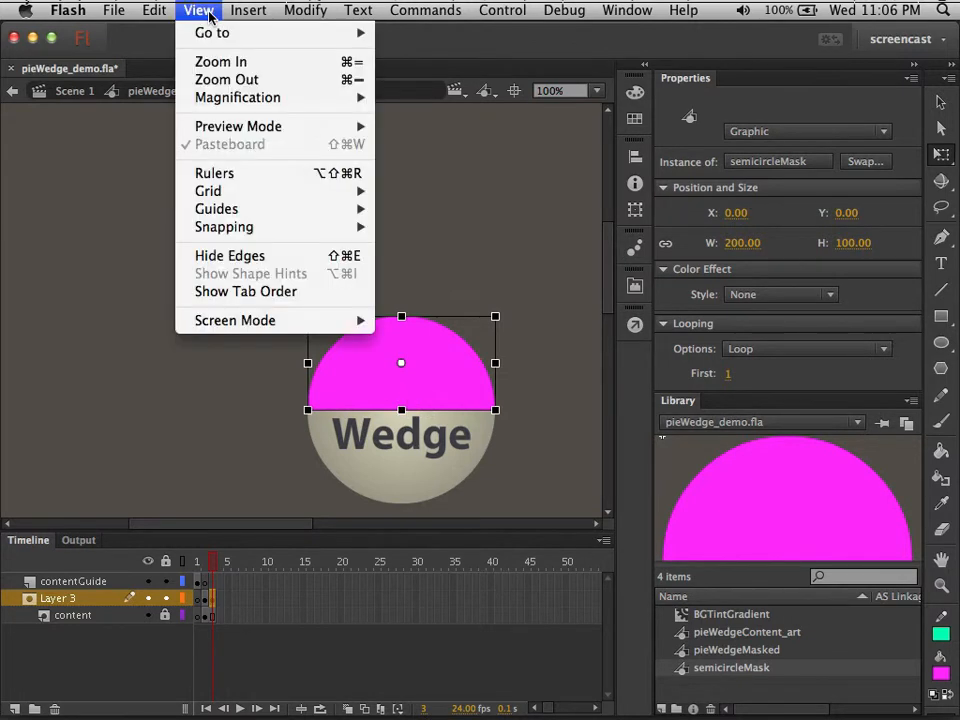
pyautogui.moveTo(350, 227)
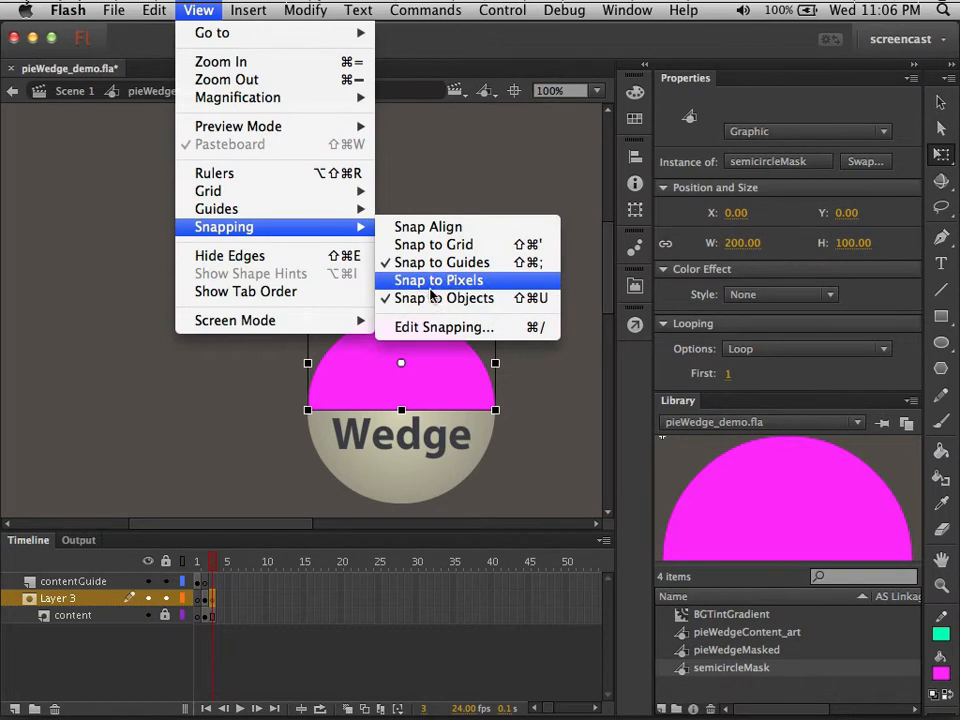
pyautogui.click(198, 11)
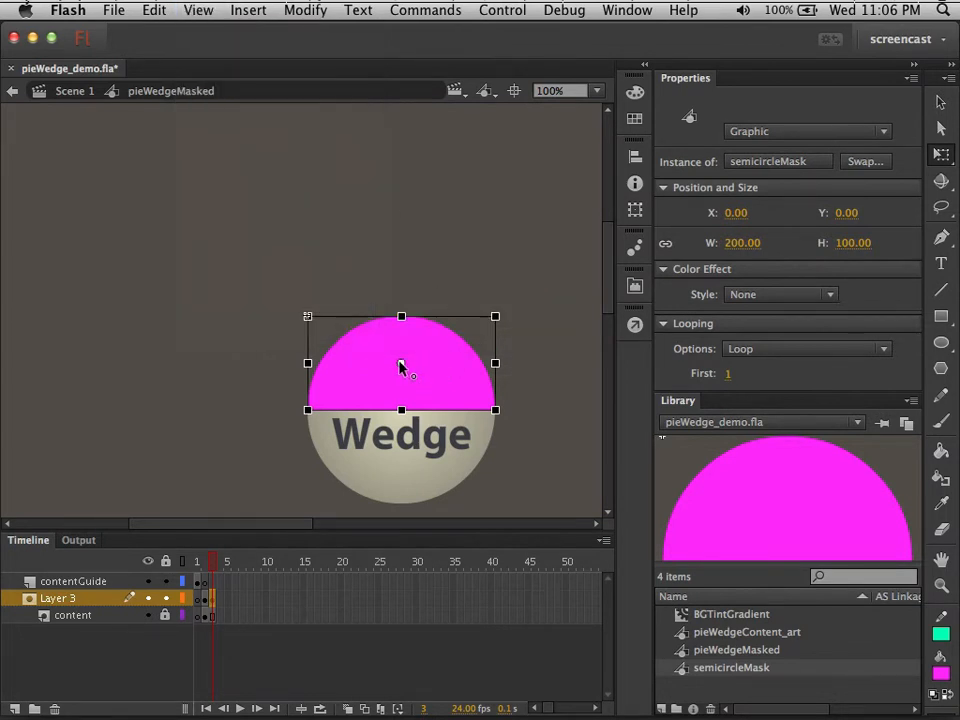
pyautogui.moveTo(401, 366); pyautogui.dragTo(404, 385)
pyautogui.moveTo(505, 315); pyautogui.dragTo(331, 463)
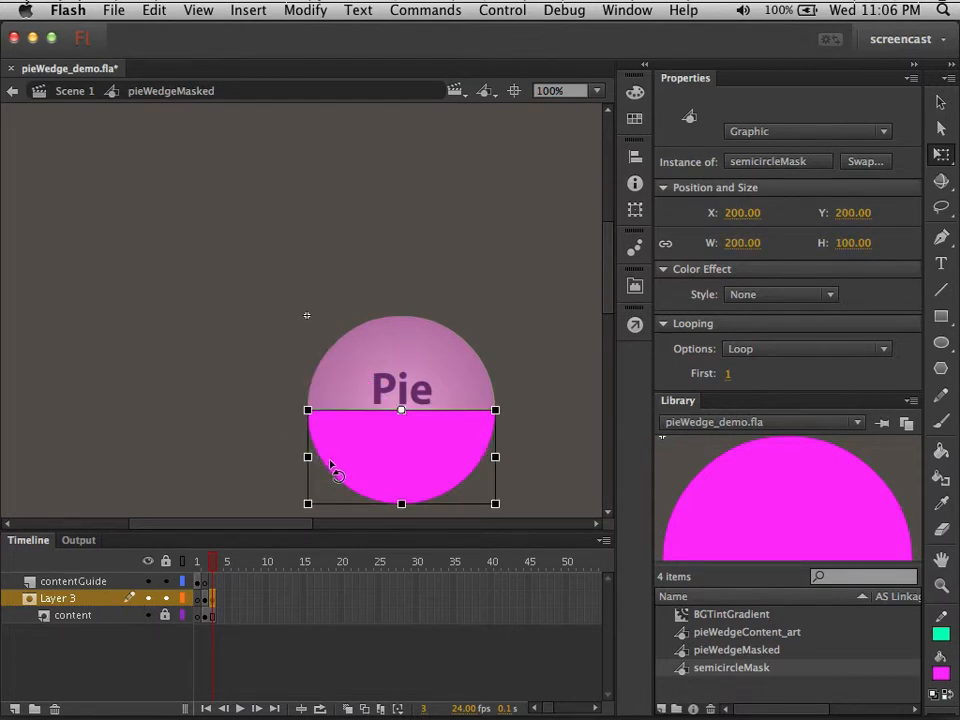
pyautogui.moveTo(332, 466); pyautogui.dragTo(332, 472)
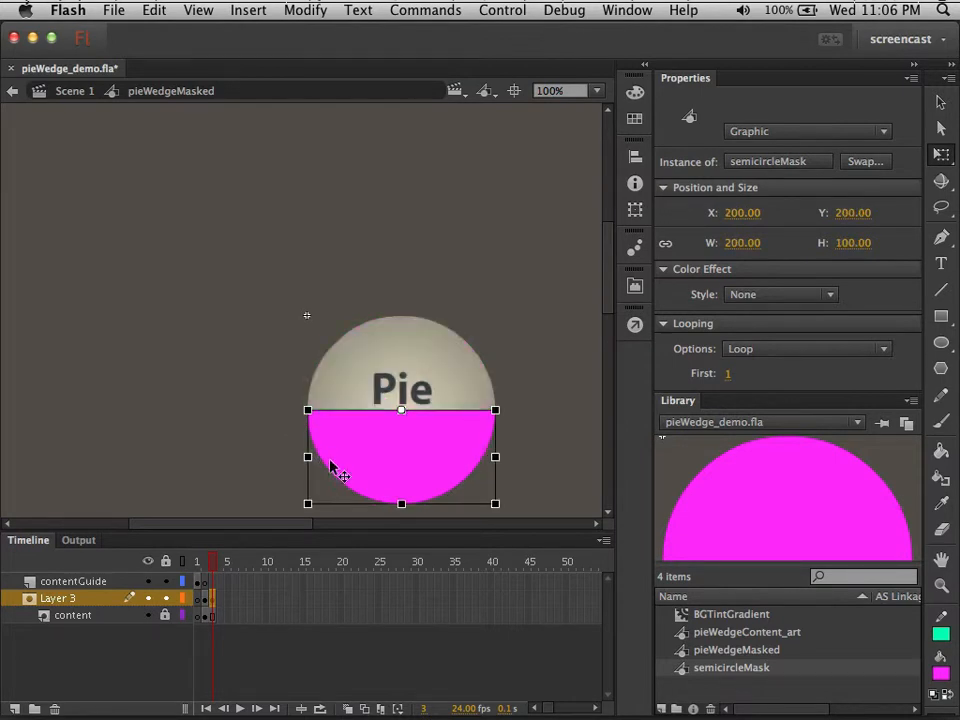
pyautogui.click(248, 451)
pyautogui.press('v')
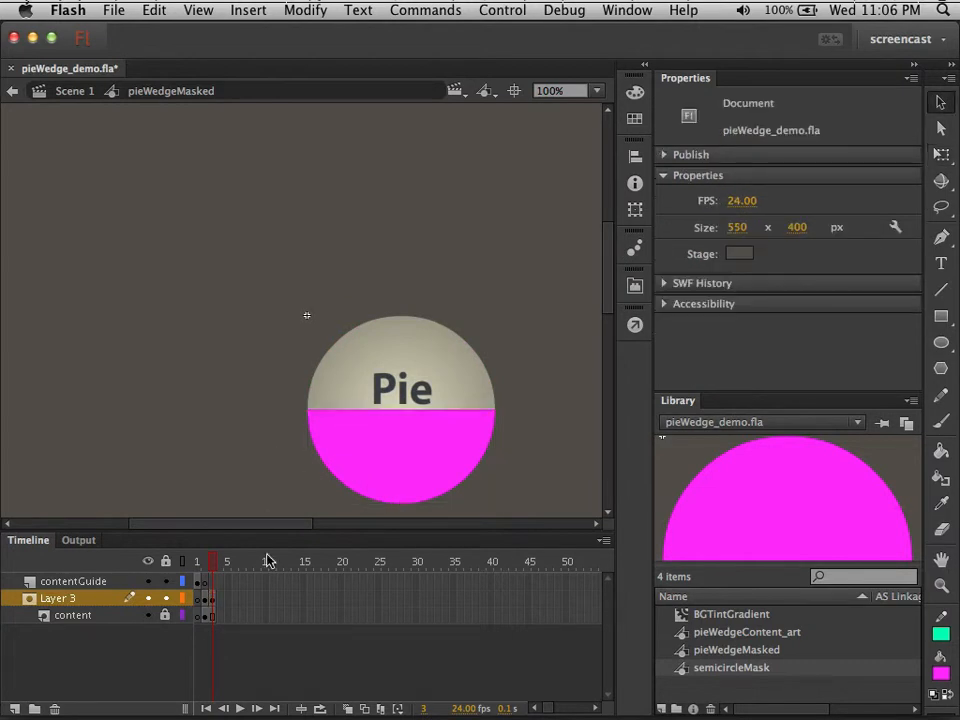
# Step: Lock Layer 3 and preview the masked content in frames 1, 2 and 3
pyautogui.click(165, 599)
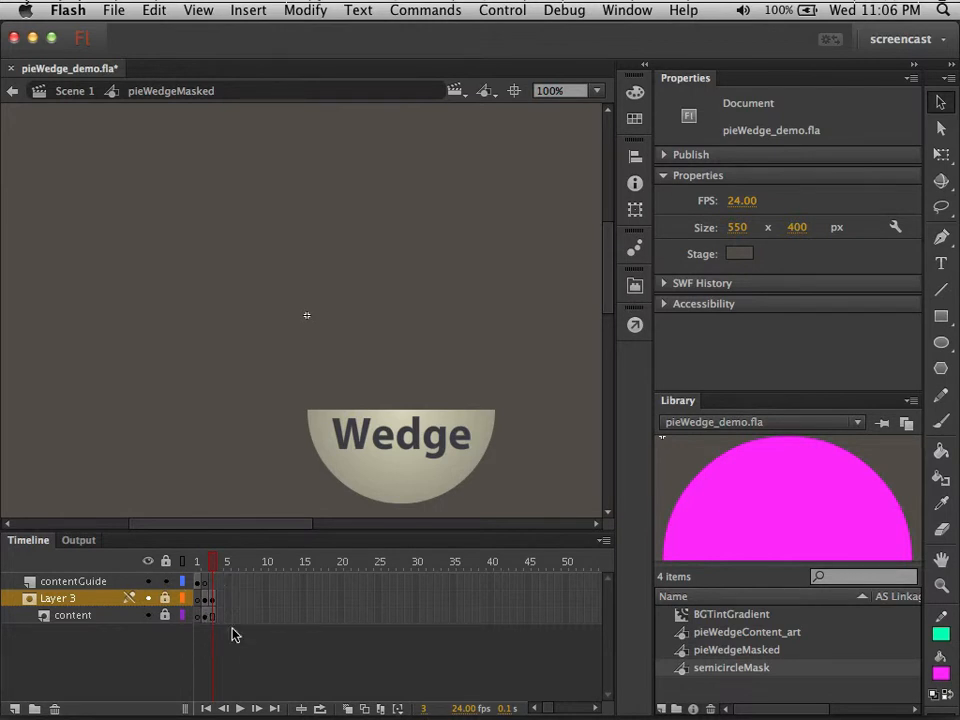
pyautogui.click(198, 561)
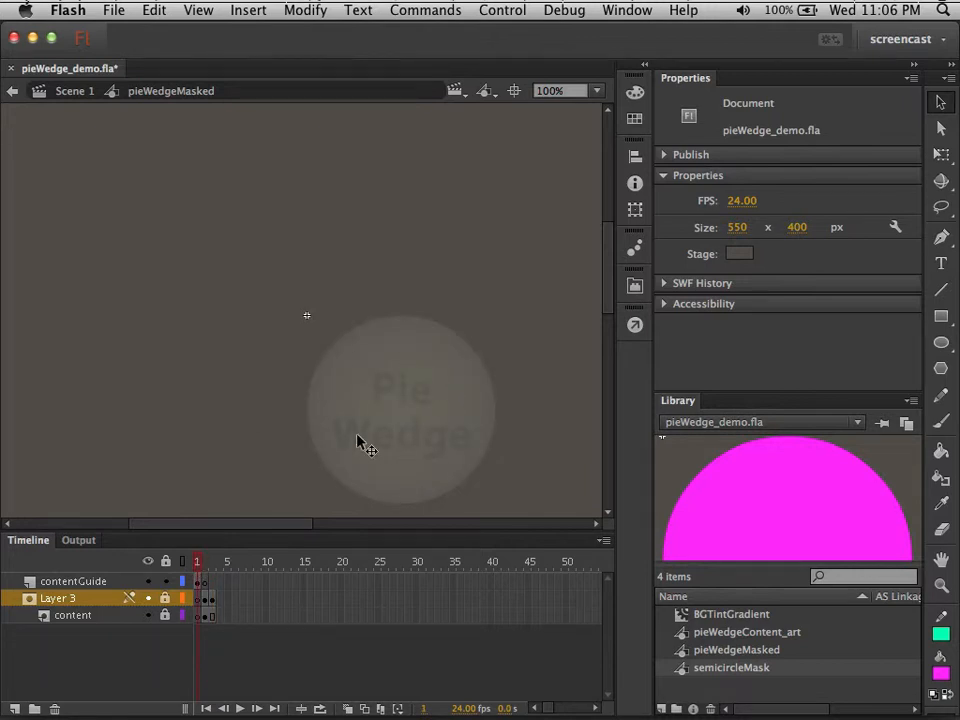
pyautogui.click(207, 567)
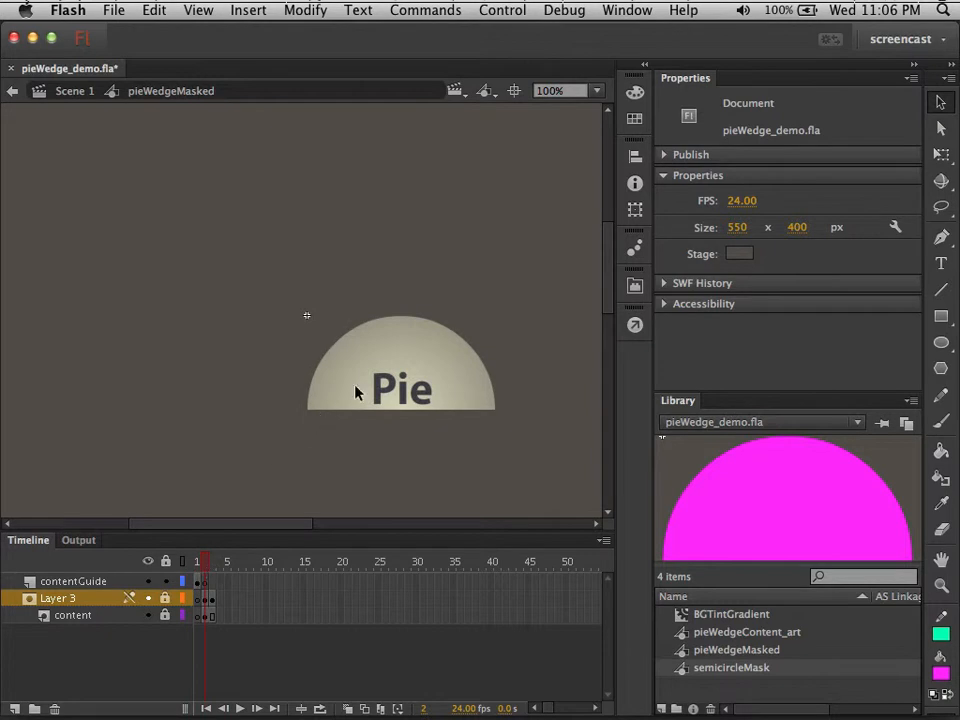
pyautogui.click(213, 583)
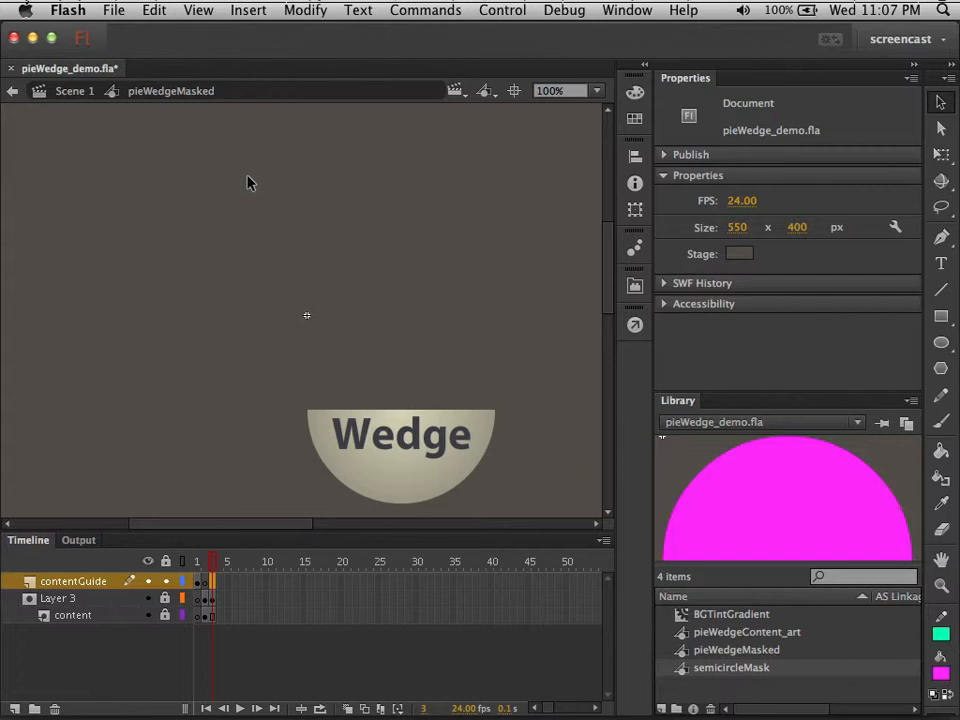
# Step: Create a new graphic symbol named pieWedgeReveal
pyautogui.click(247, 14)
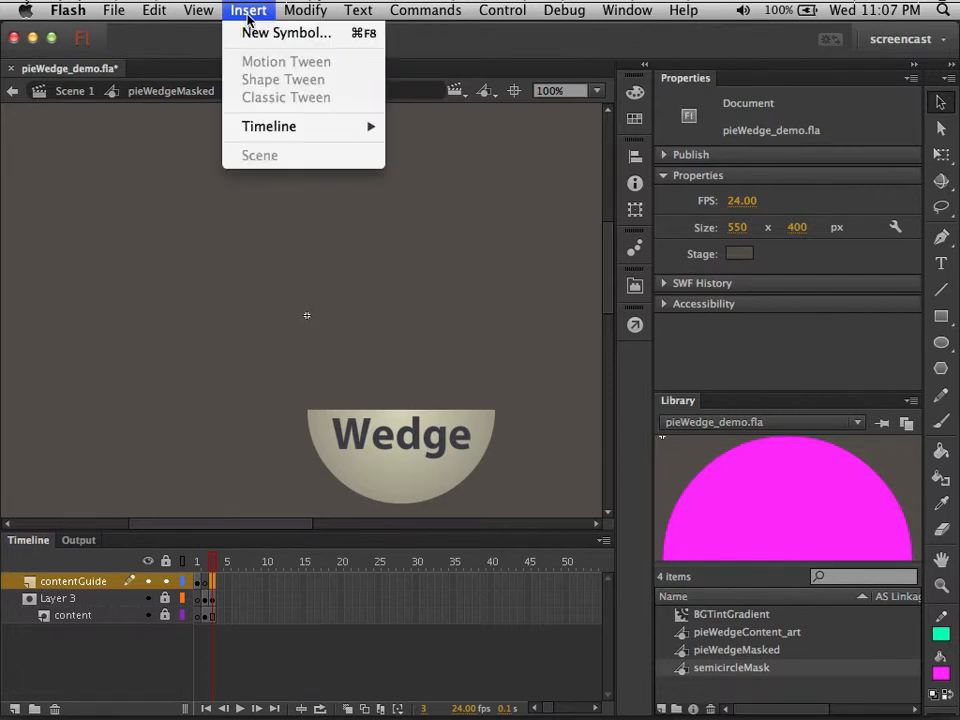
pyautogui.click(256, 31)
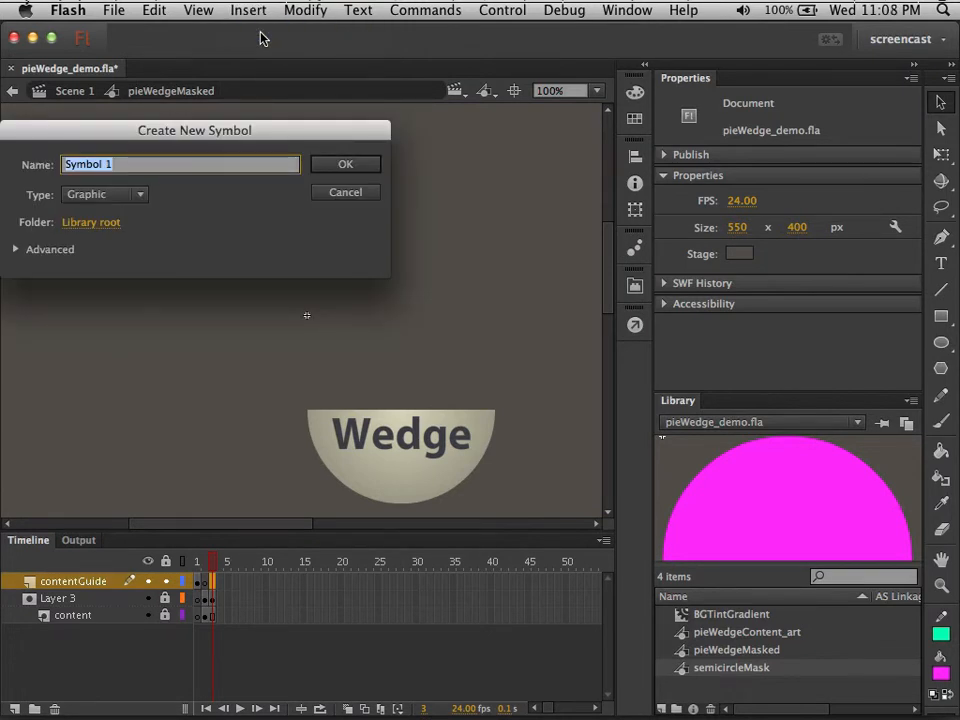
pyautogui.write('pieWe')
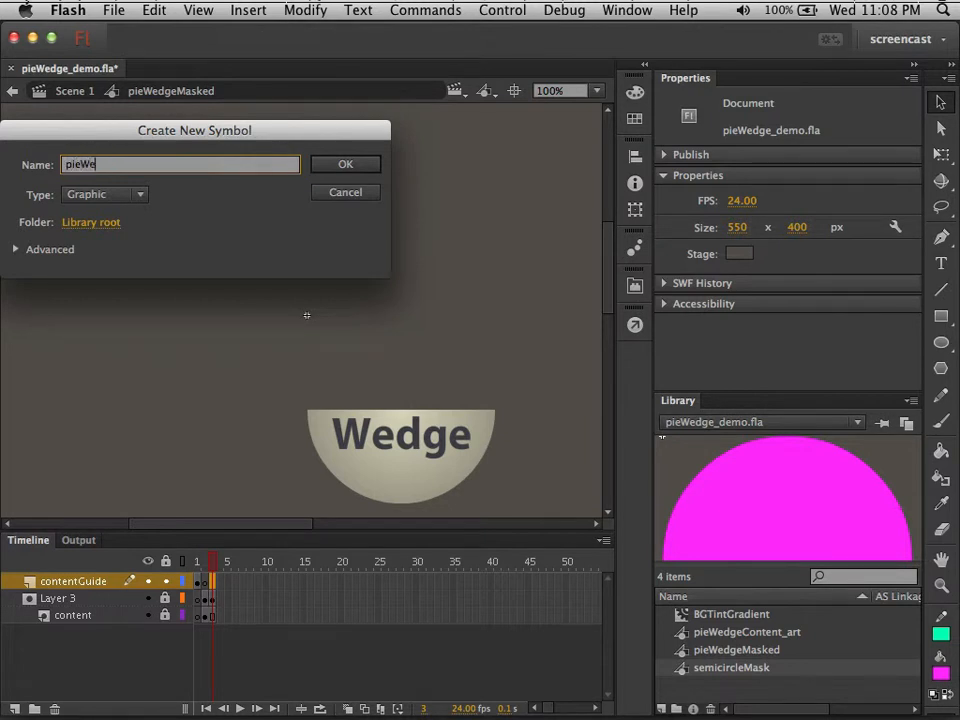
pyautogui.write('dgeReveal')
pyautogui.click(328, 170)
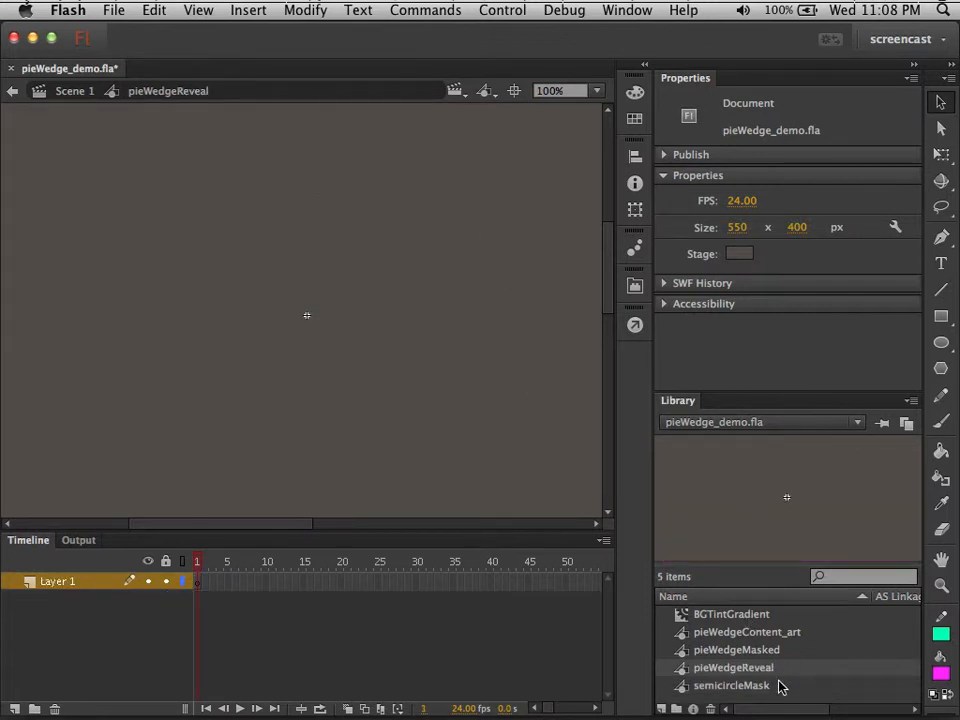
# Step: Place an instance of pieWedgeMasked in the pieWedgeReveal symbol and set its position to X 0, Y 0
pyautogui.click(731, 650)
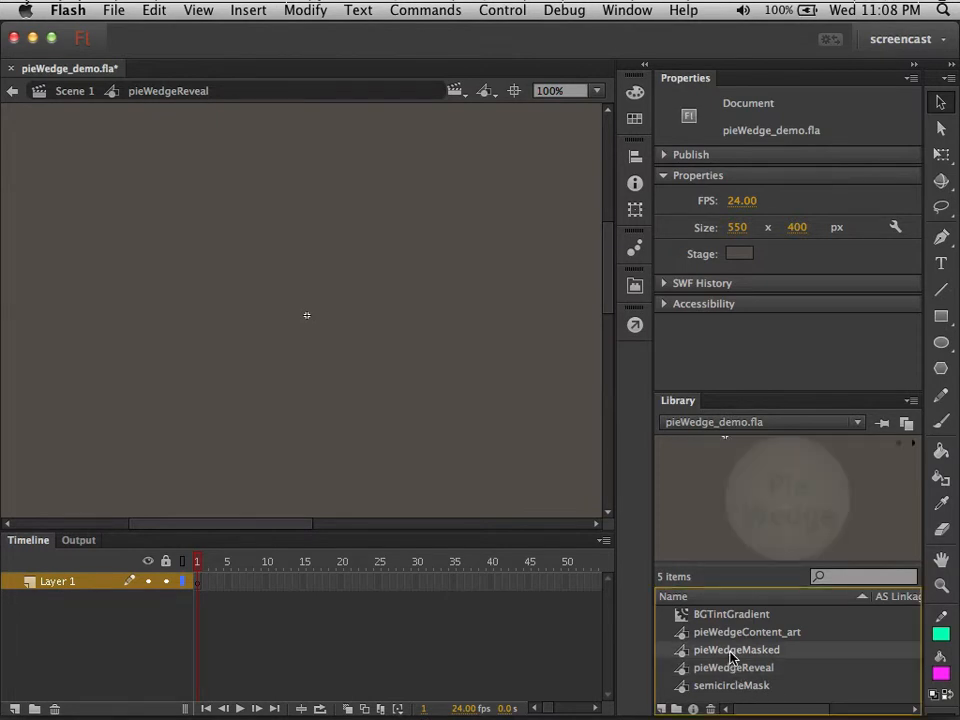
pyautogui.moveTo(786, 523); pyautogui.dragTo(380, 421)
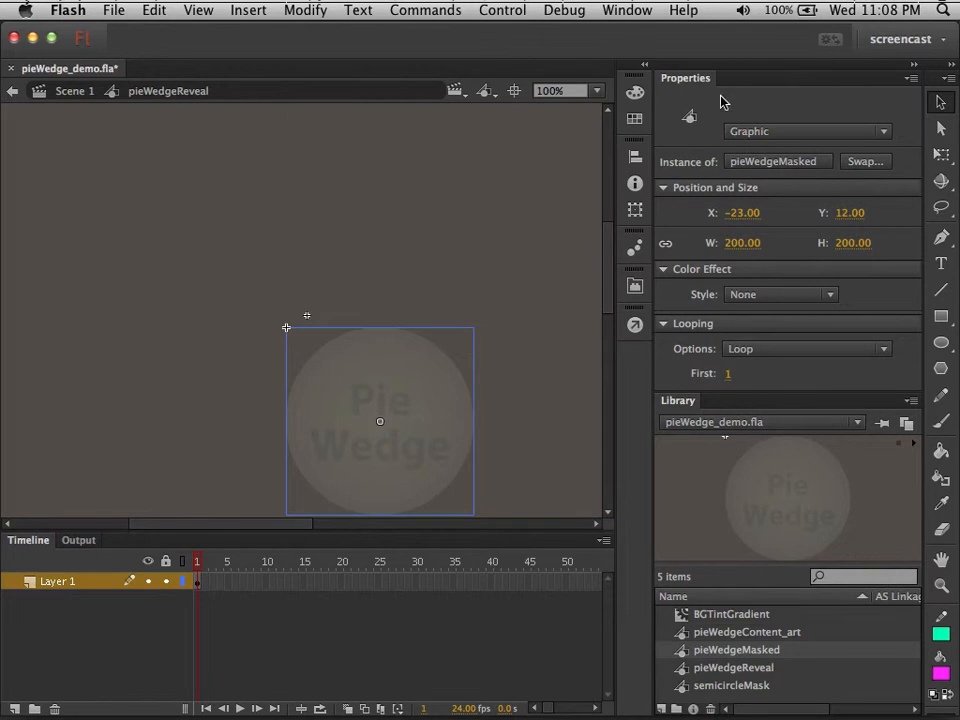
pyautogui.click(745, 212)
pyautogui.write('0')
pyautogui.press('Tab')
pyautogui.write('0')
pyautogui.press('Tab')
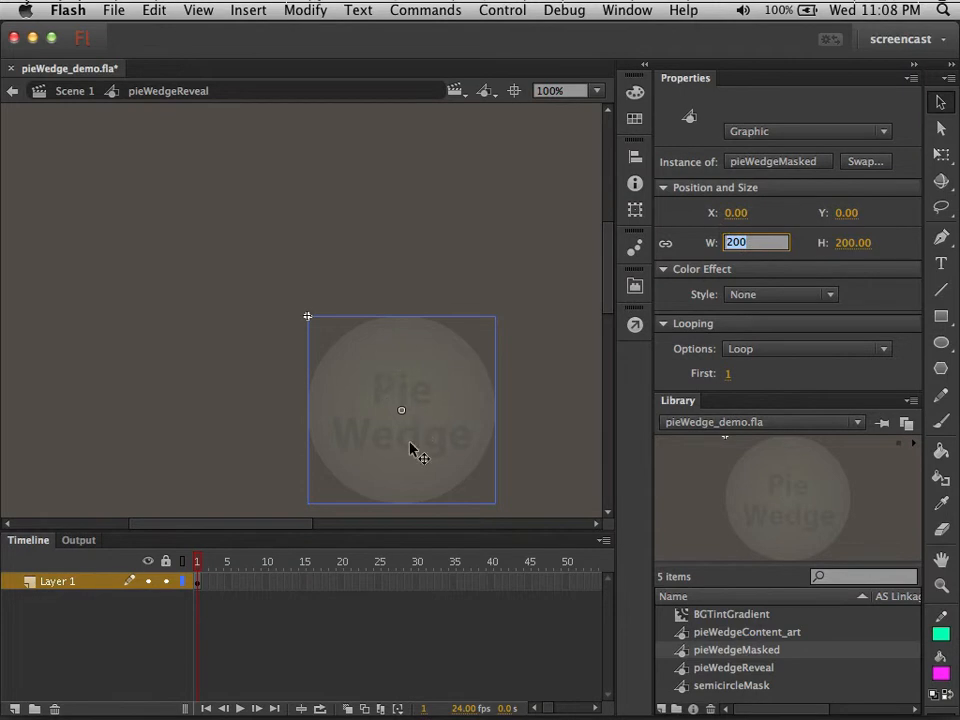
# Step: Extend the frames of Layer 1 to frame 40
pyautogui.click(490, 585)
pyautogui.press('F6')
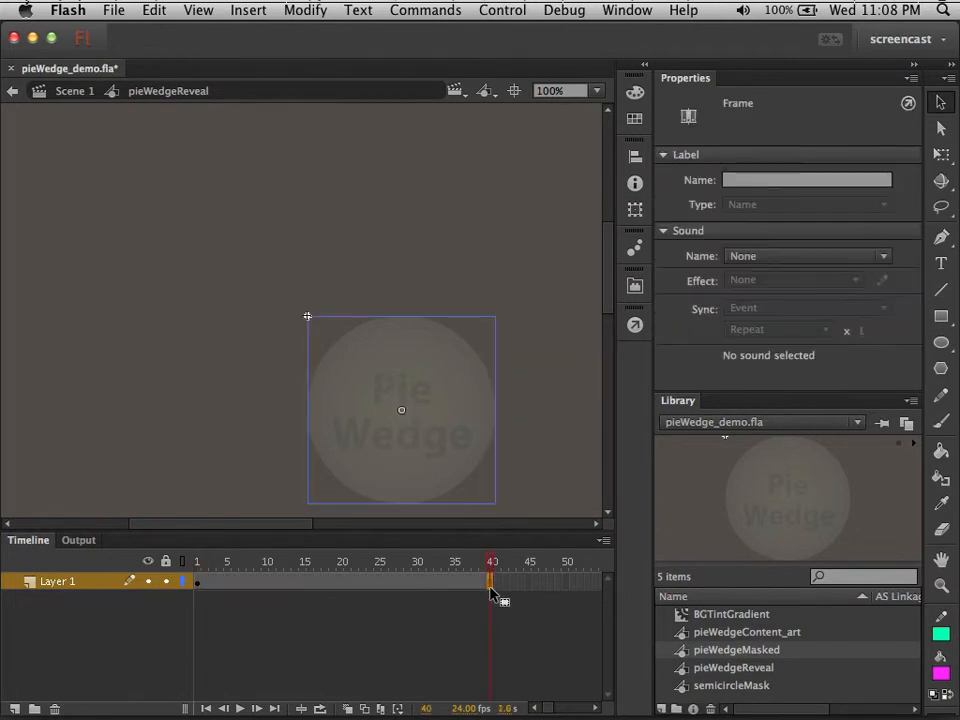
pyautogui.click(268, 622)
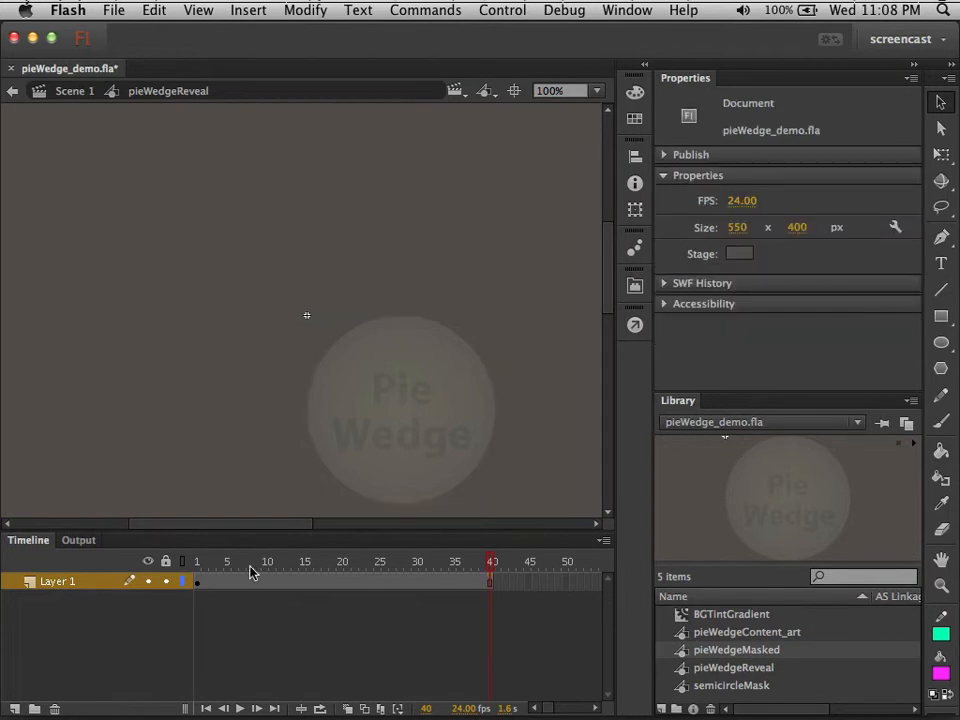
# Step: Set the looping option of the pieWedgeMasked instance to Single Frame and scrub the timeline to check it
pyautogui.click(405, 490)
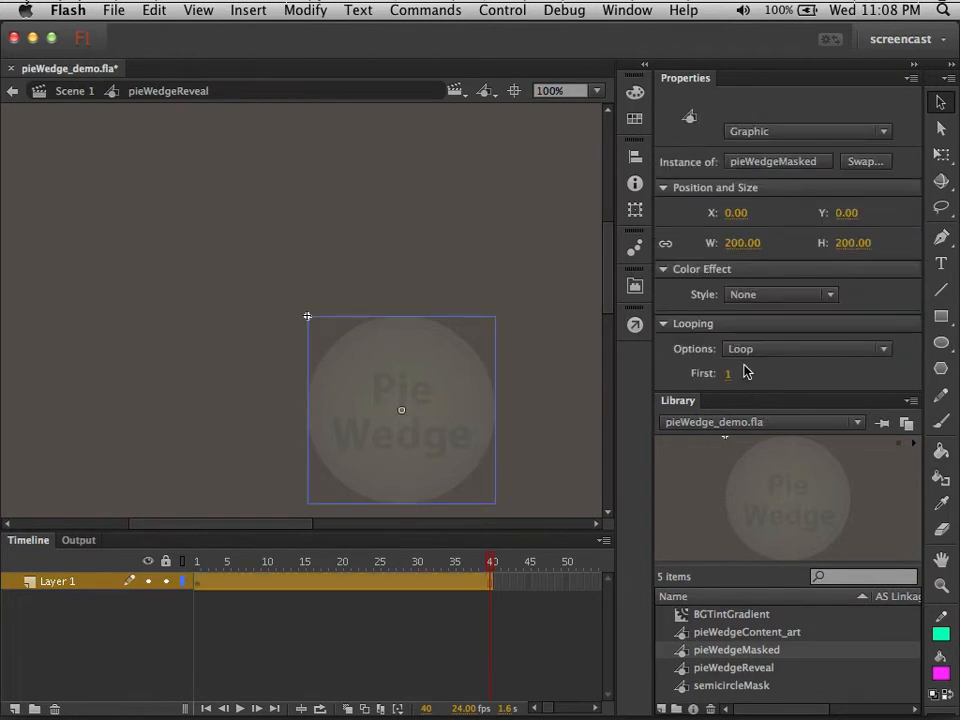
pyautogui.click(199, 566)
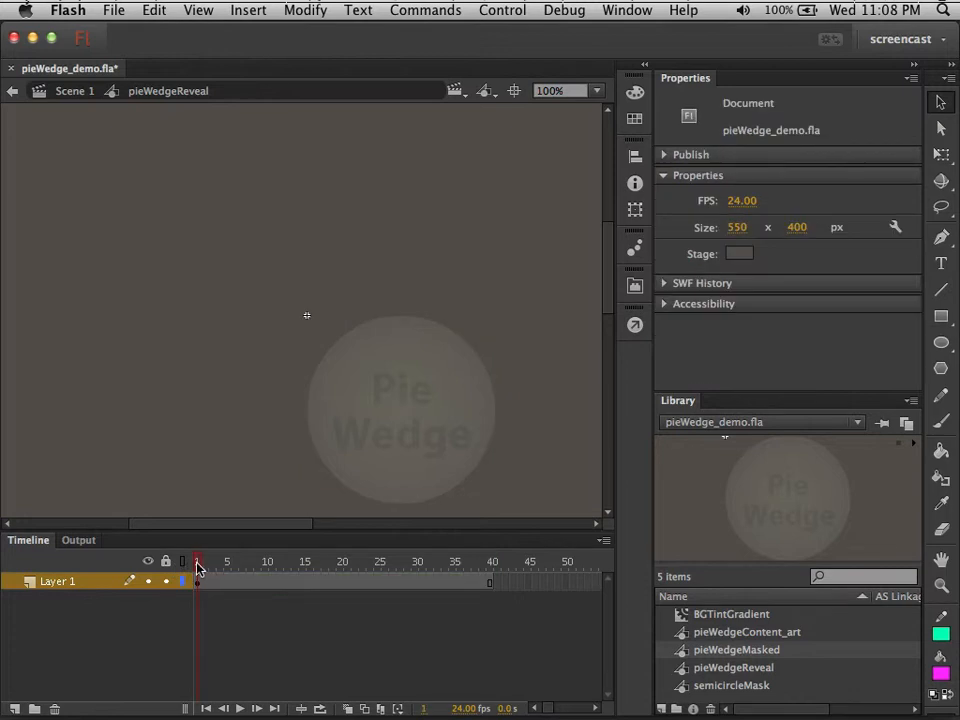
pyautogui.moveTo(197, 568)
pyautogui.mouseDown()
pyautogui.moveTo(452, 579)
pyautogui.moveTo(199, 563)
pyautogui.mouseUp()
pyautogui.click(350, 428)
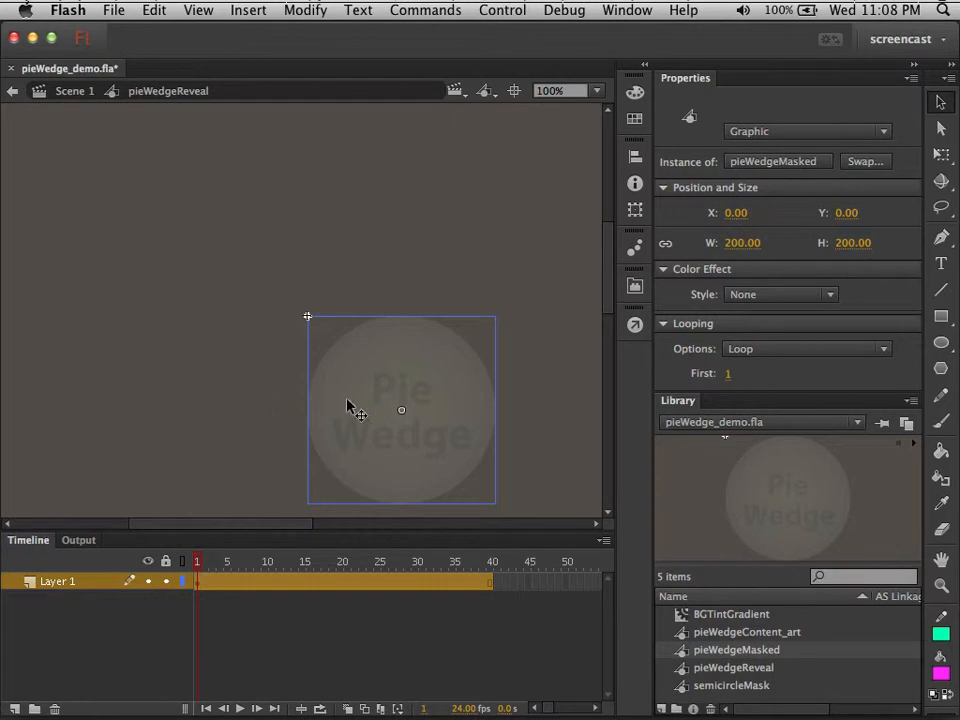
pyautogui.click(801, 350)
pyautogui.click(801, 410)
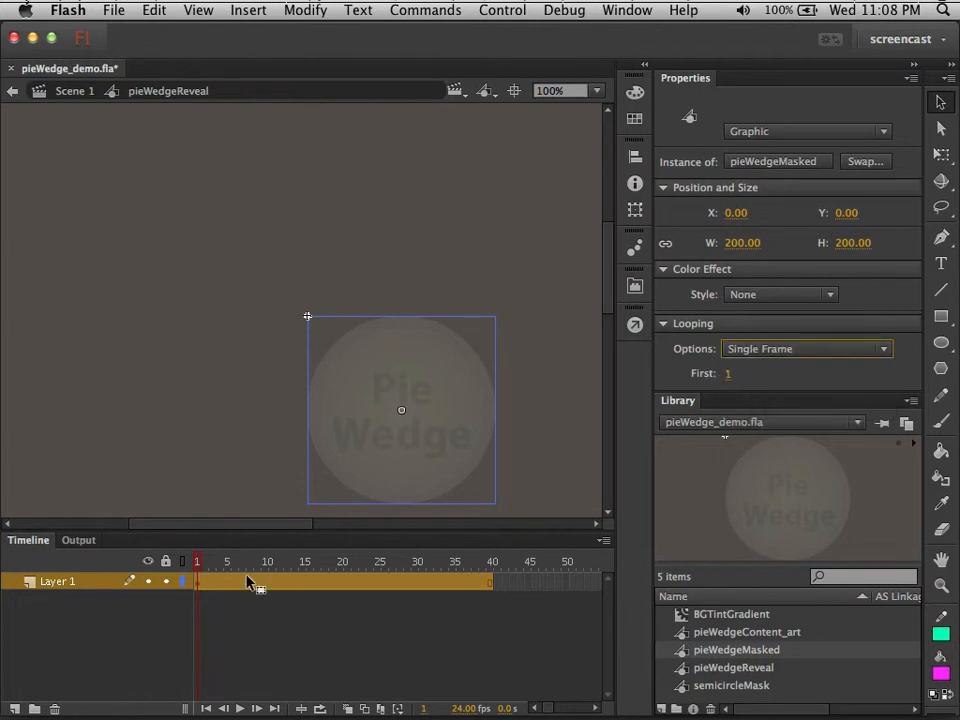
pyautogui.moveTo(198, 568)
pyautogui.mouseDown()
pyautogui.moveTo(381, 567)
pyautogui.moveTo(200, 563)
pyautogui.mouseUp()
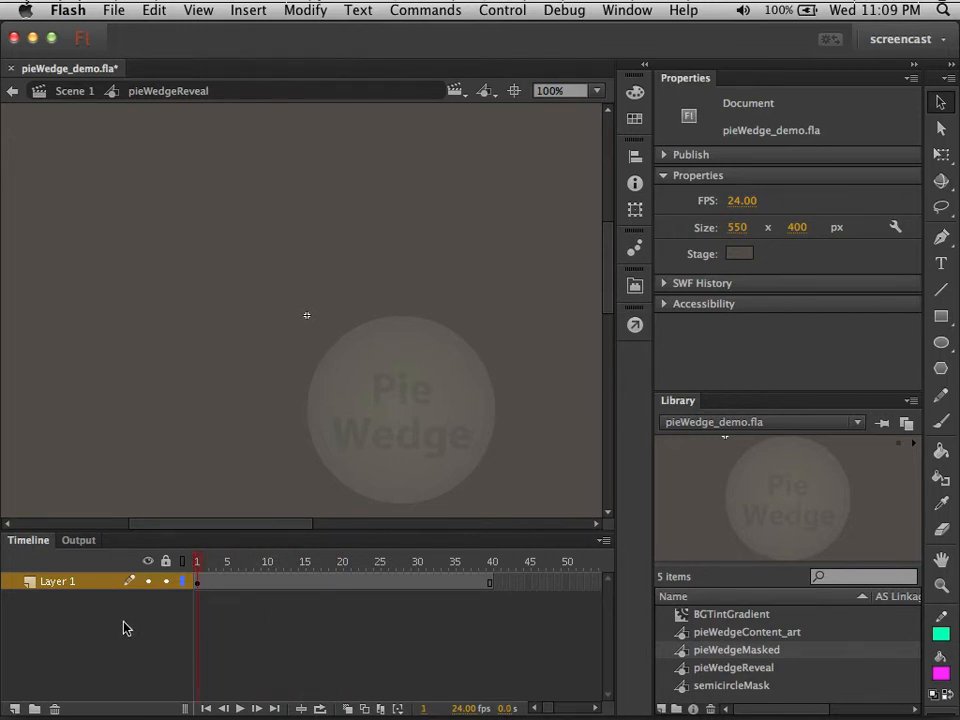
# Step: Rename Layer 1 to contentGuide
pyautogui.doubleClick(55, 582)
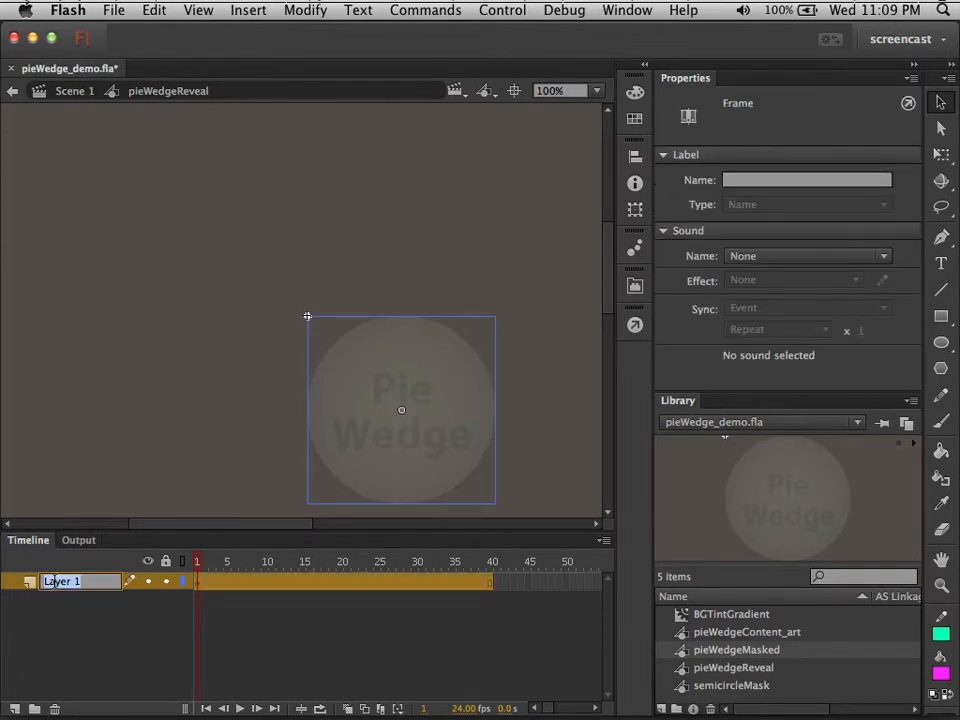
pyautogui.write('contentGuide')
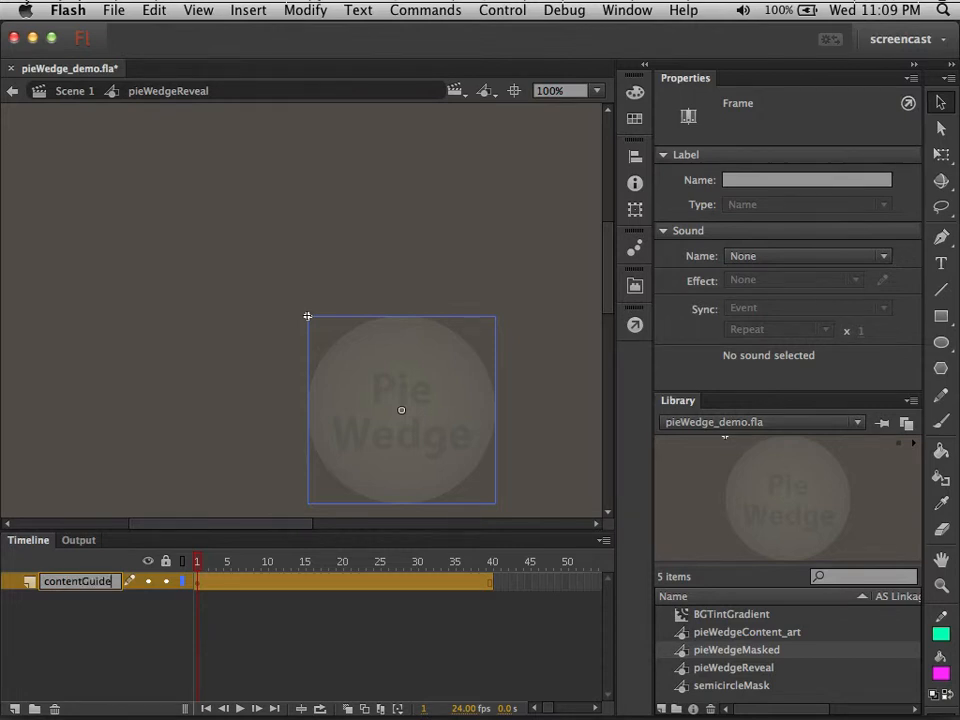
pyautogui.click(157, 456)
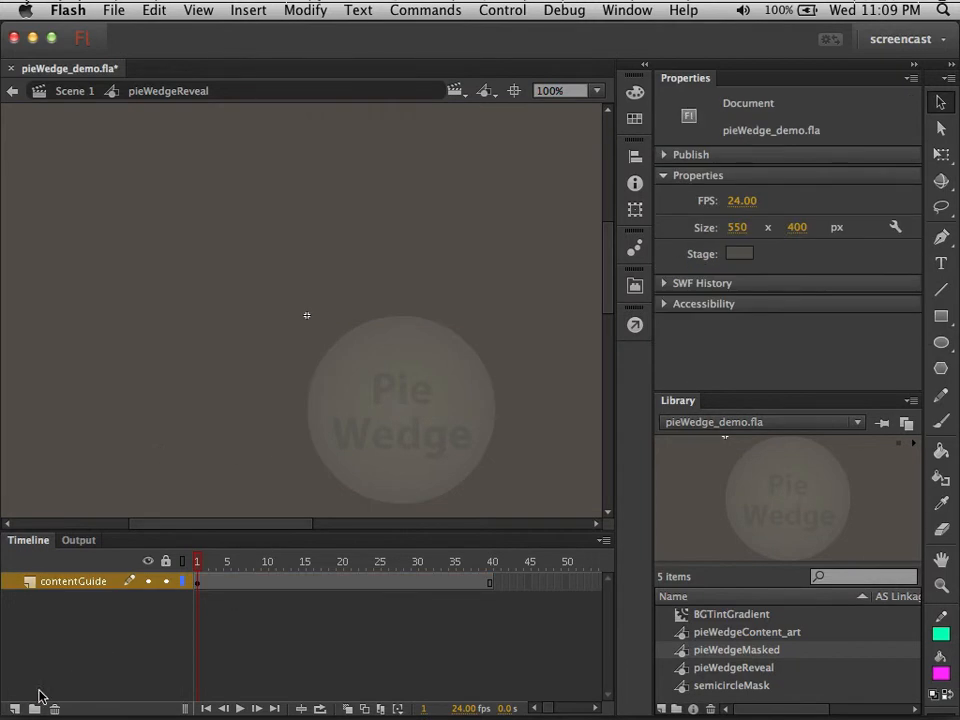
# Step: Add two new layers and move both below the contentGuide layer
pyautogui.click(15, 709)
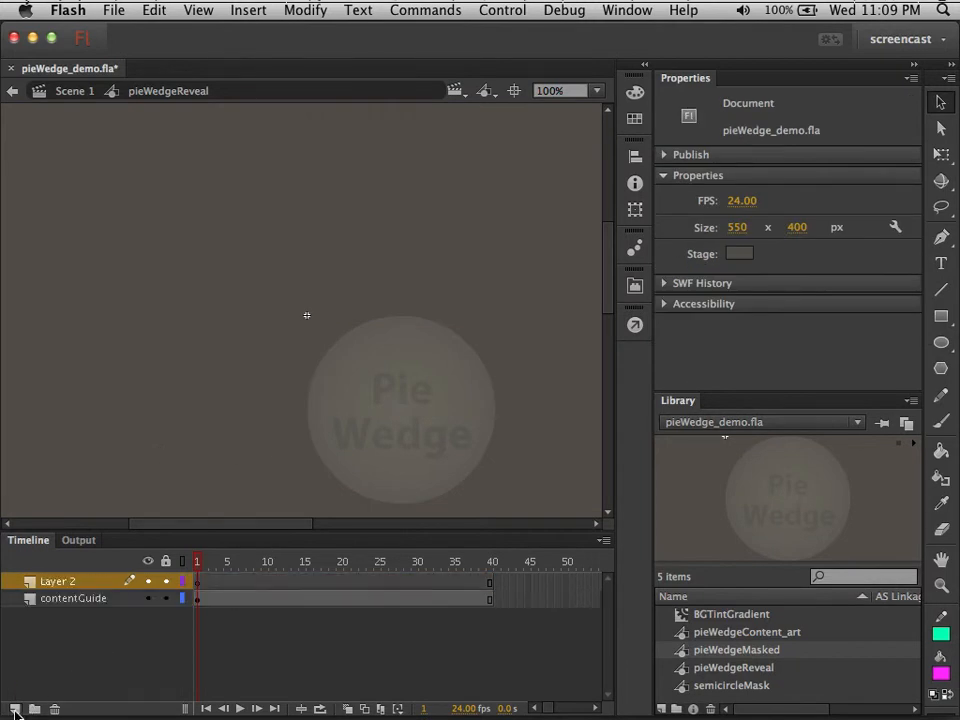
pyautogui.click(15, 709)
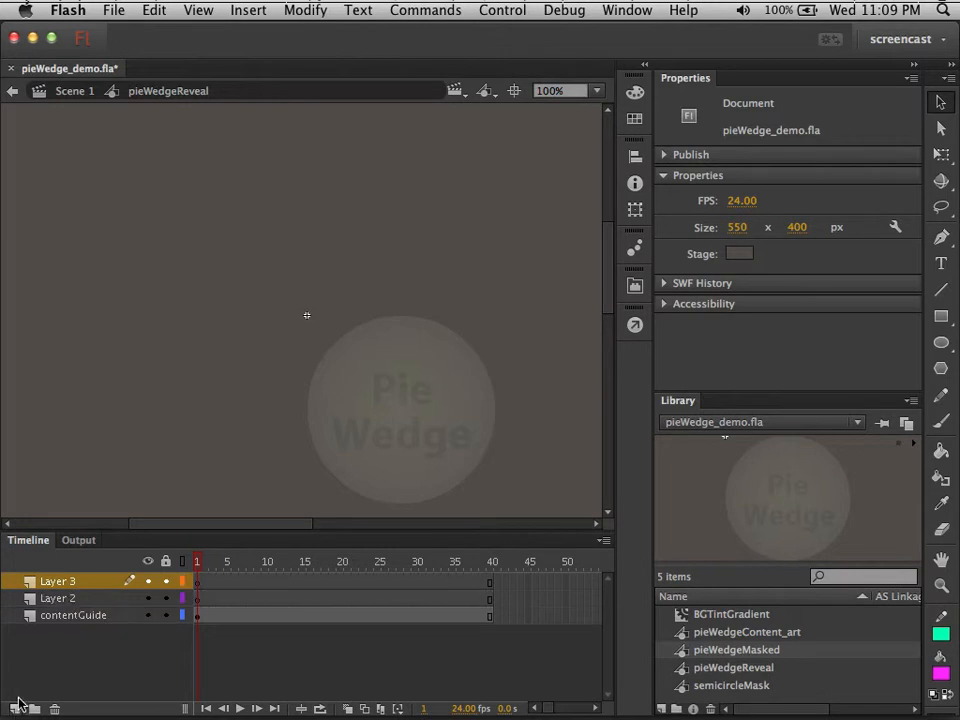
pyautogui.click(52, 599)
pyautogui.moveTo(52, 618); pyautogui.dragTo(54, 632)
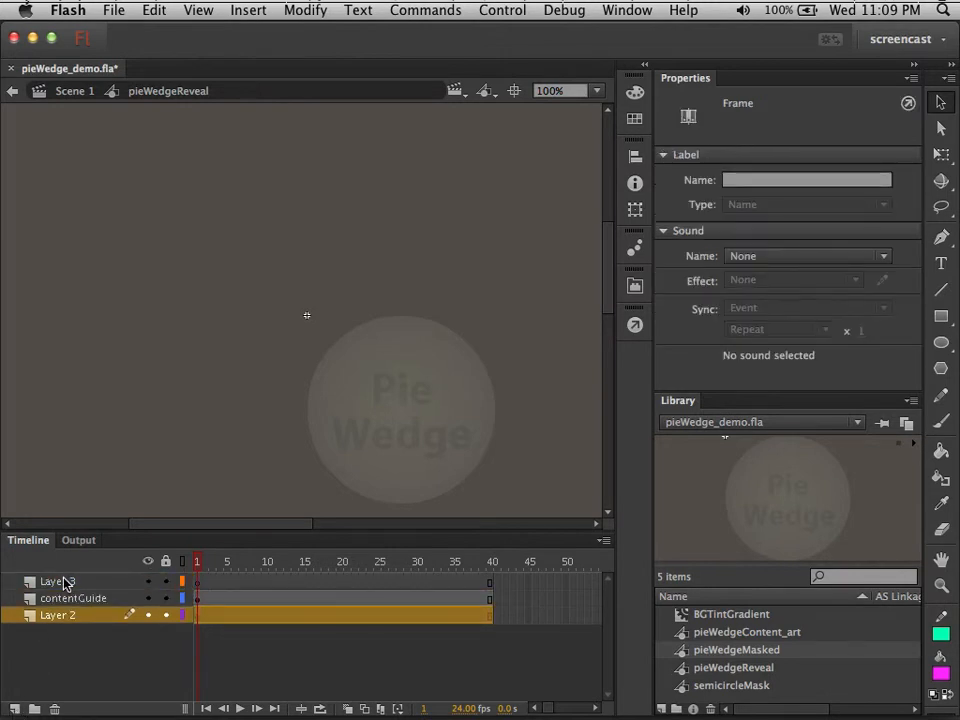
pyautogui.moveTo(64, 584); pyautogui.dragTo(64, 630)
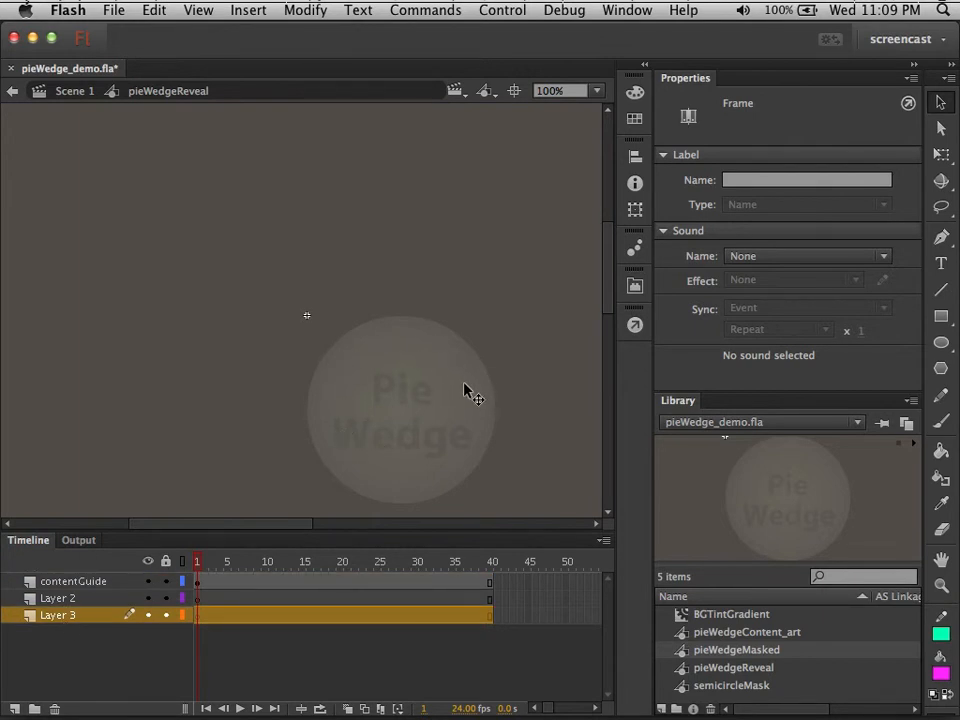
# Step: Rename Layer 2 to mask and convert it to a mask layer over Layer 3
pyautogui.doubleClick(50, 598)
pyautogui.write('mask')
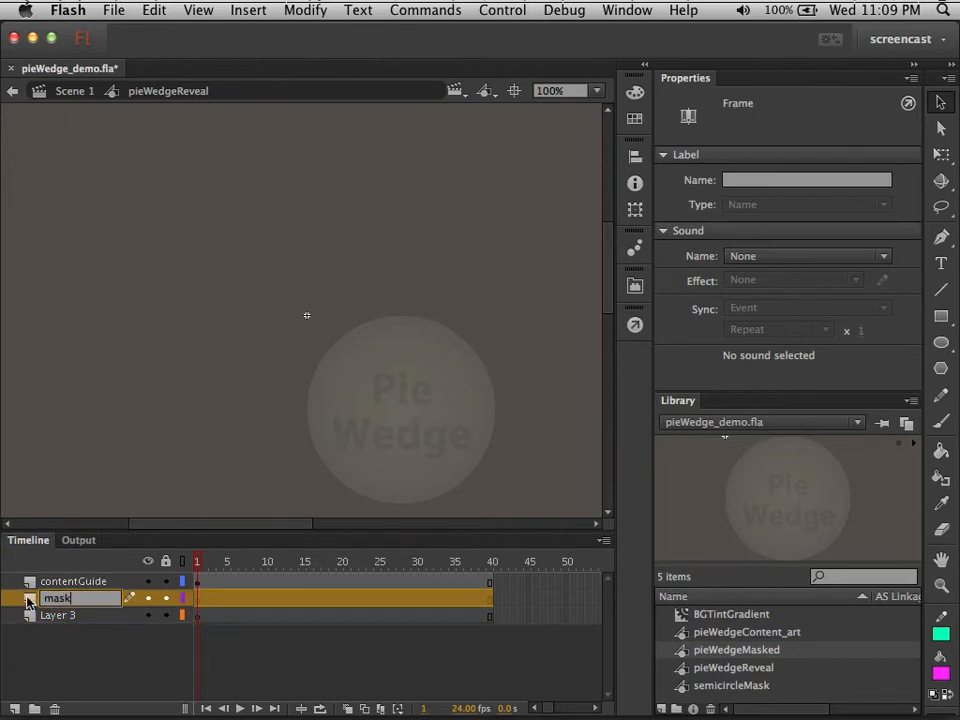
pyautogui.press('Return')
pyautogui.rightClick(26, 600)
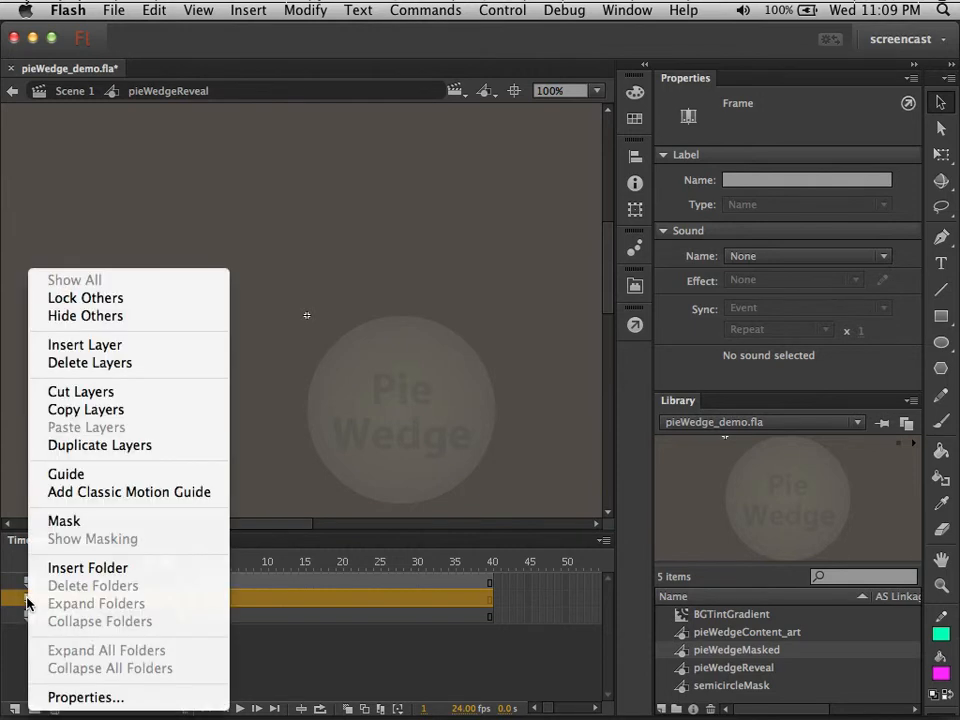
pyautogui.click(59, 523)
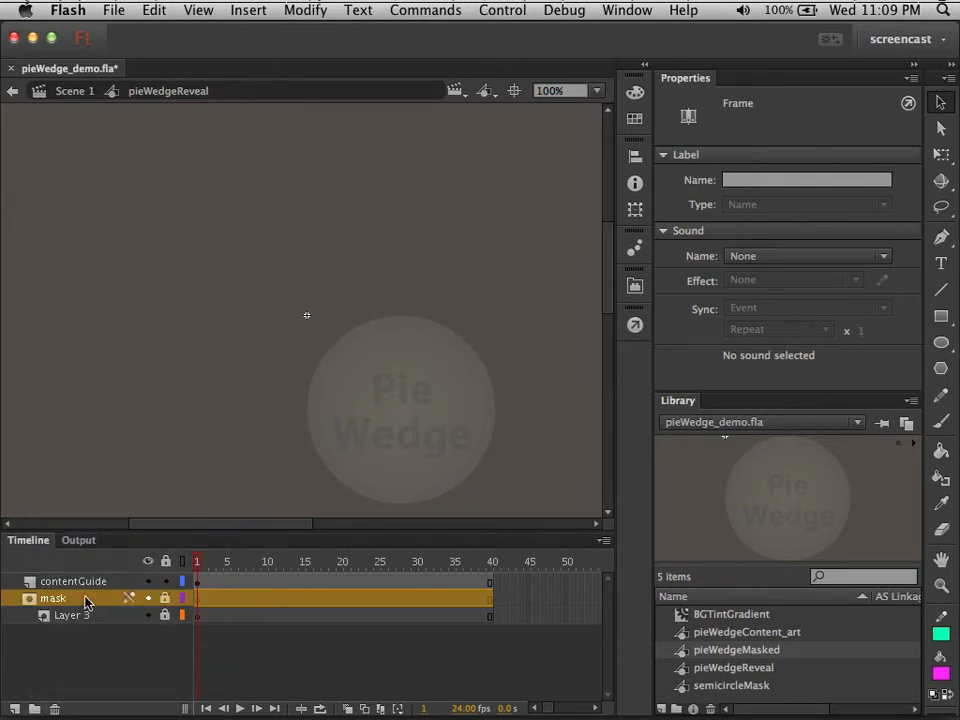
# Step: Rename the masked Layer 3 to content and unlock it
pyautogui.doubleClick(76, 615)
pyautogui.write('content')
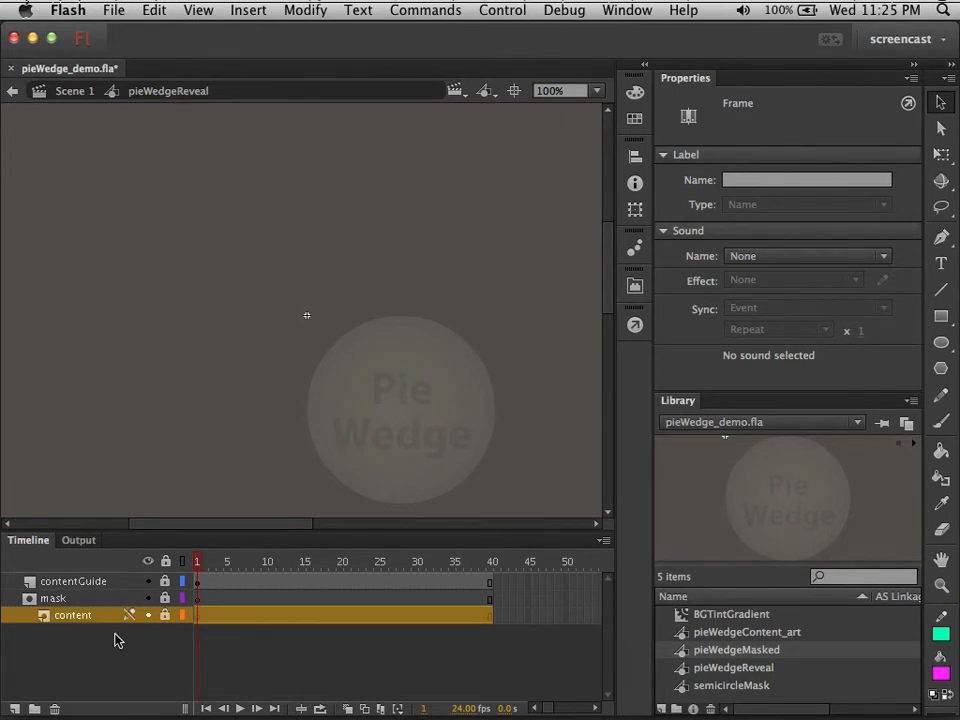
pyautogui.click(164, 615)
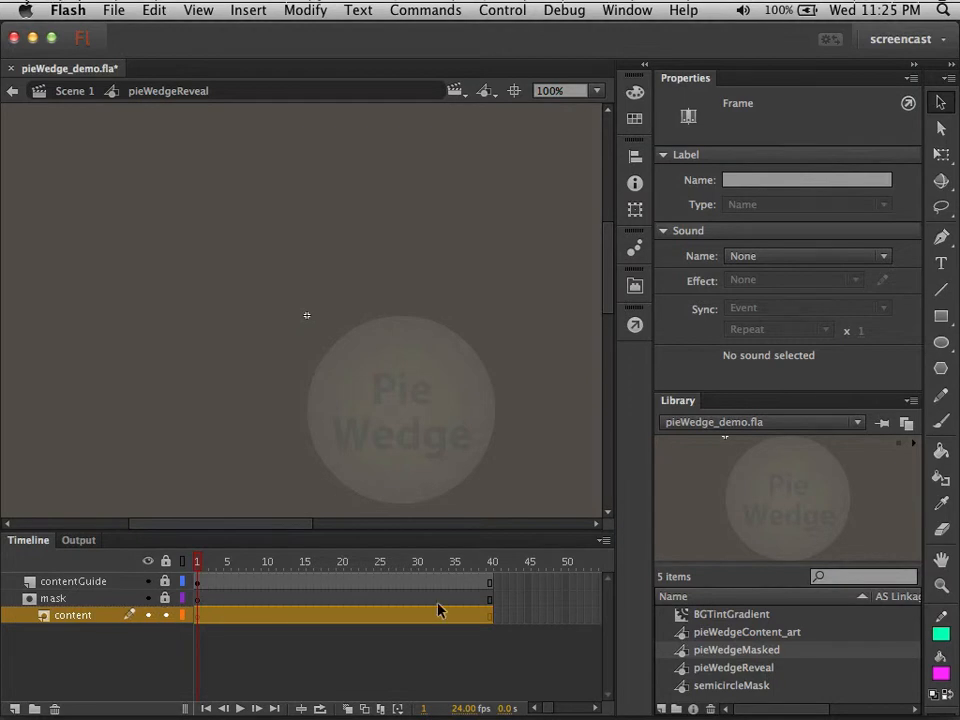
# Step: Place an instance of pieWedgeMasked on the content layer and set its position to X 0, Y 0
pyautogui.click(686, 654)
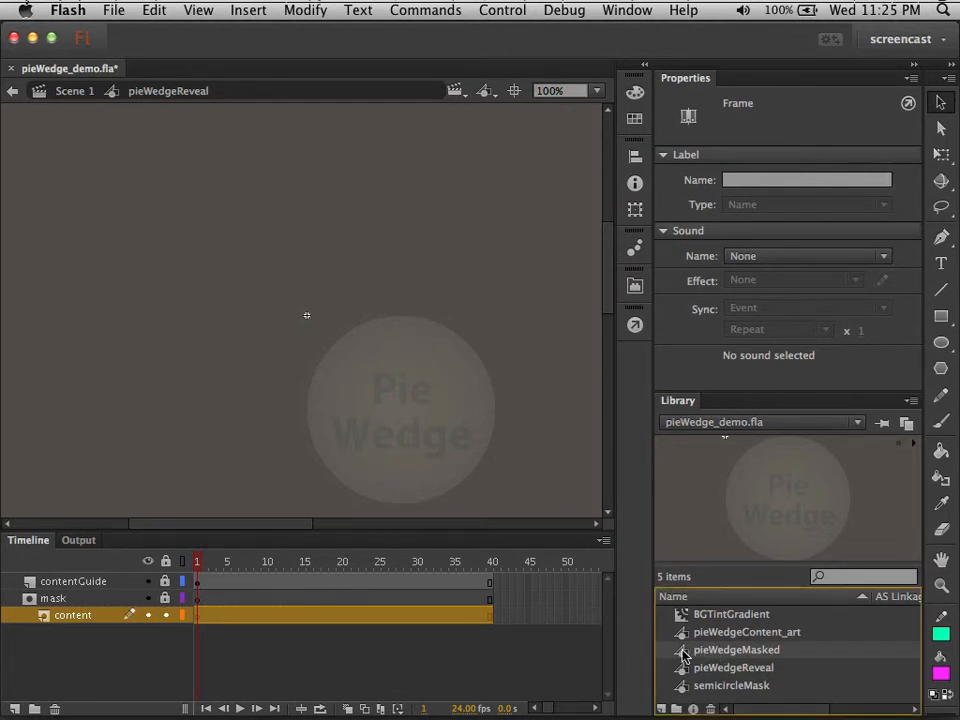
pyautogui.click(911, 447)
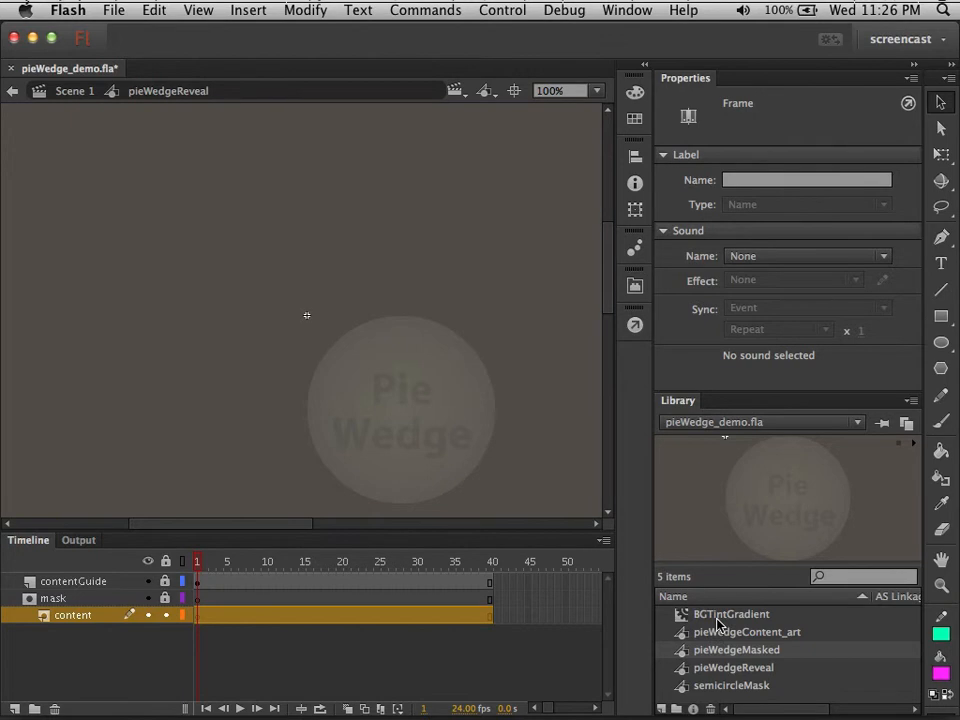
pyautogui.moveTo(700, 650); pyautogui.dragTo(421, 406)
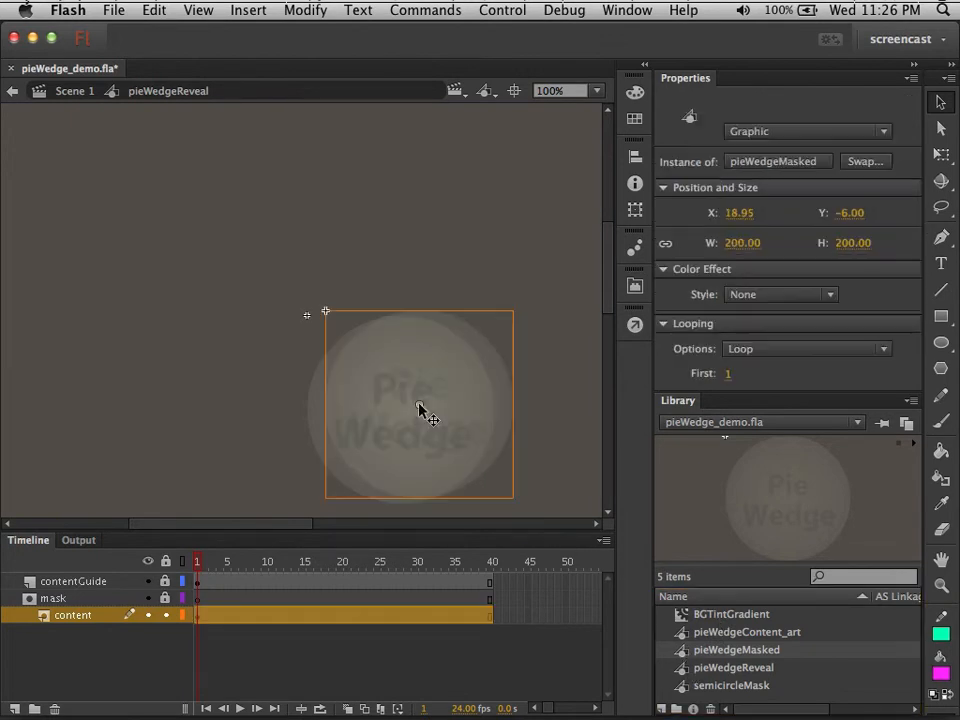
pyautogui.click(731, 214)
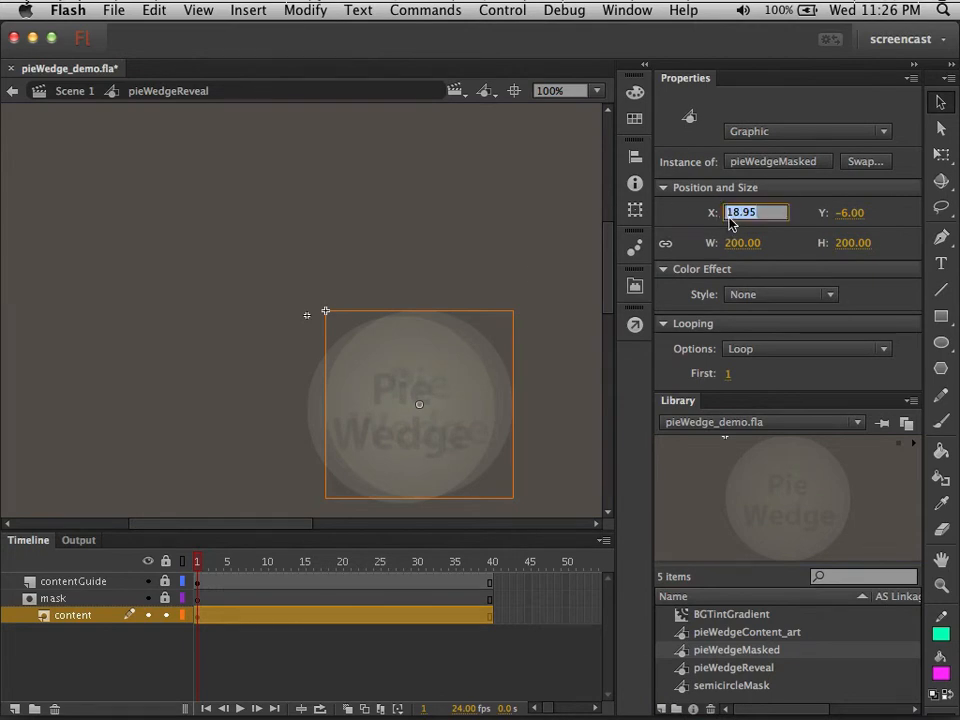
pyautogui.write('0')
pyautogui.press('Tab')
pyautogui.write('0')
pyautogui.press('Tab')
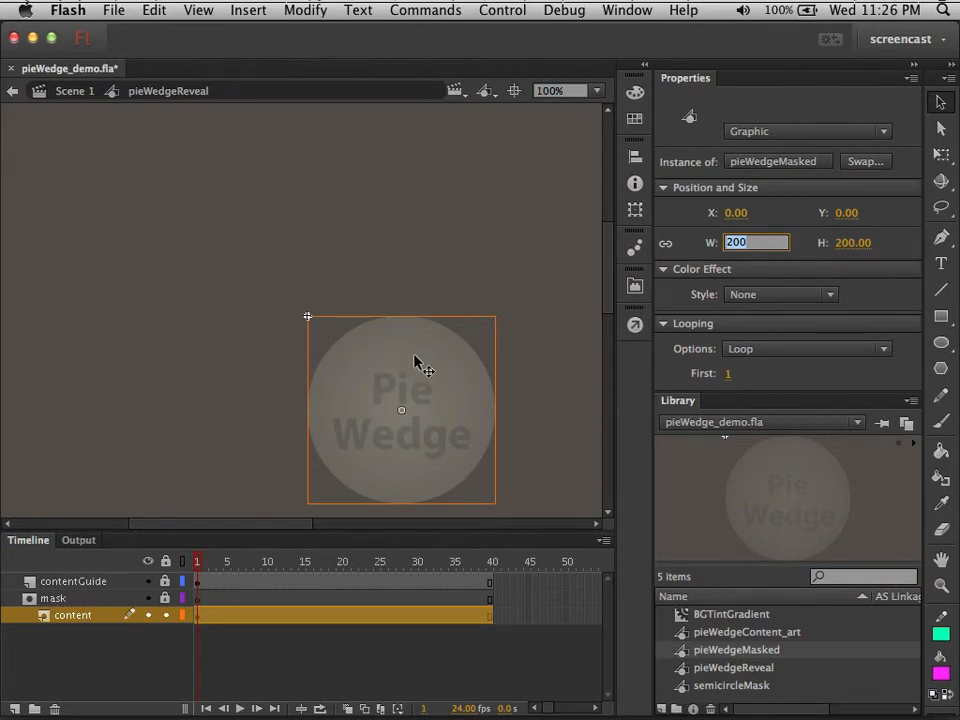
# Step: Set the first looping frame of the content layer's pieWedgeMasked instance to 2
pyautogui.click(728, 375)
pyautogui.write('2')
pyautogui.press('Return')
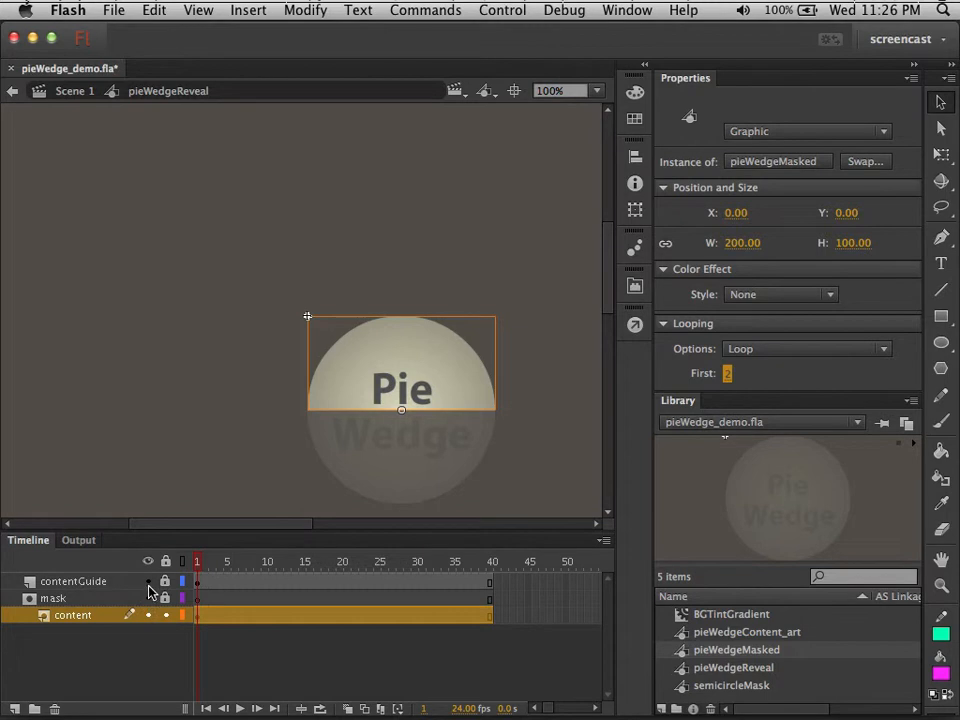
# Step: Hide the contentGuide layer, and lock content while making frame 1 of the mask layer visible and editable
pyautogui.keyDown('alt'); pyautogui.click(148, 581); pyautogui.keyUp('alt')
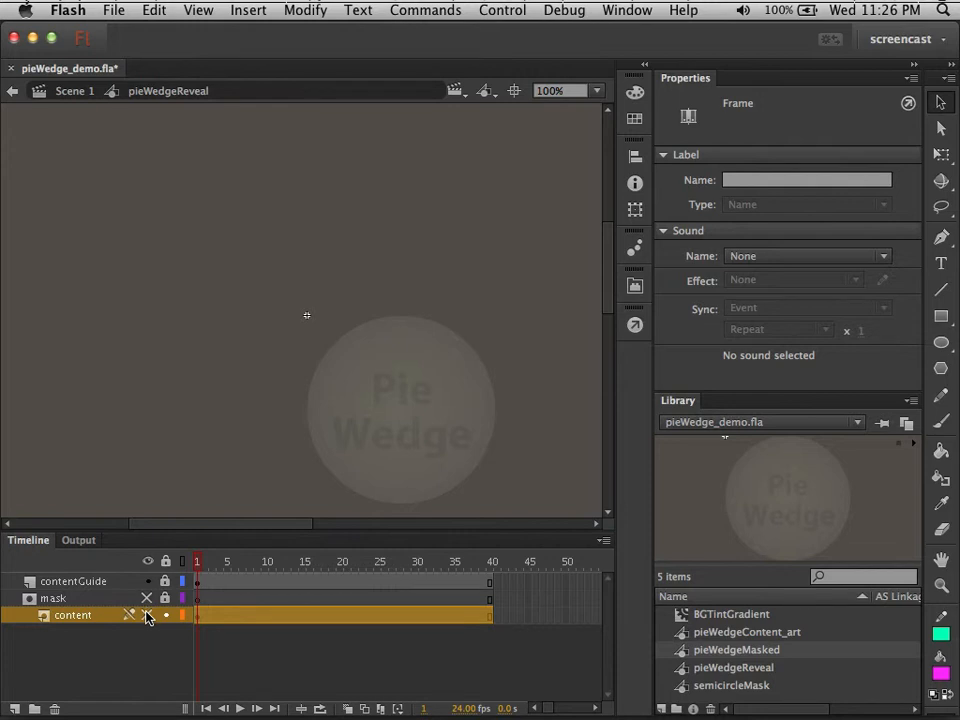
pyautogui.keyDown('alt'); pyautogui.click(147, 615); pyautogui.keyUp('alt')
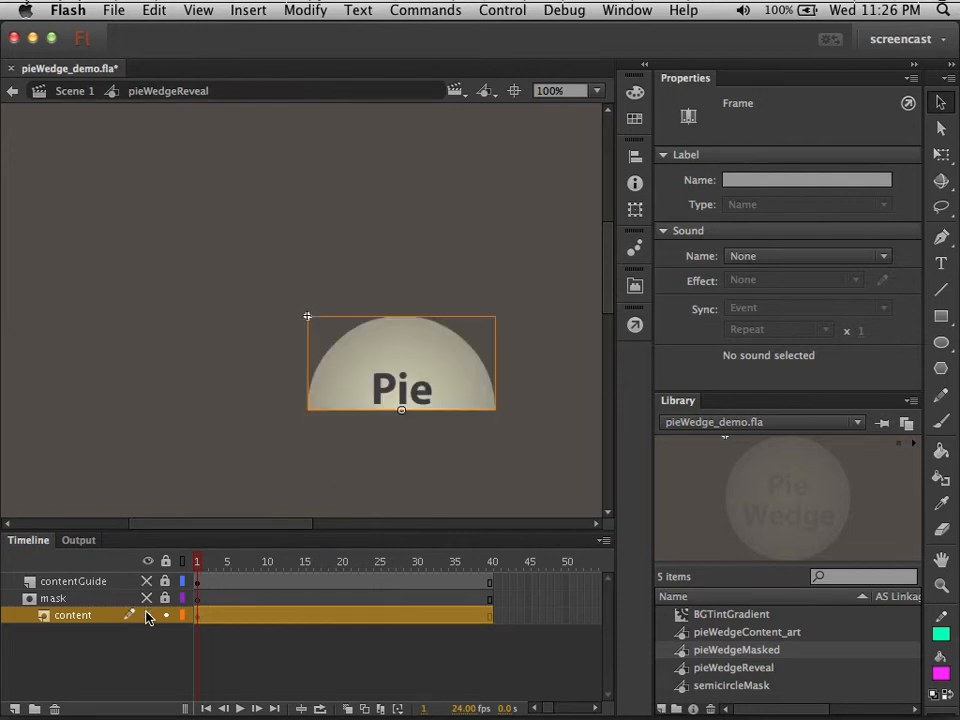
pyautogui.click(147, 598)
pyautogui.click(166, 598)
pyautogui.click(166, 615)
pyautogui.click(197, 598)
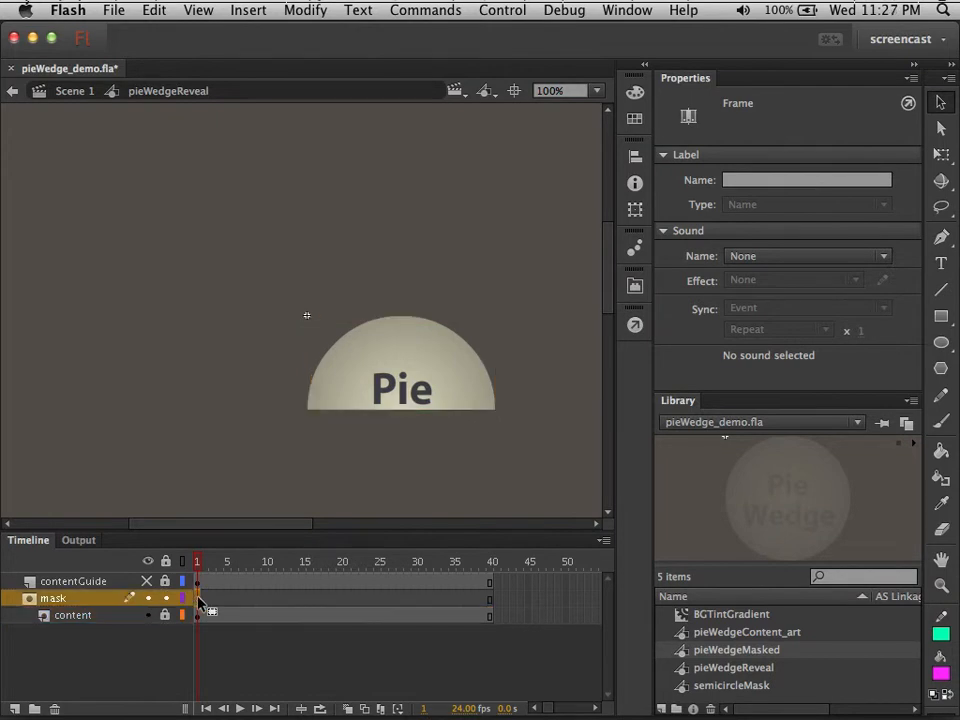
# Step: Place a semicircleMask instance in frame 1 of the mask layer at X 0, Y 0 and preview the masking
pyautogui.click(720, 685)
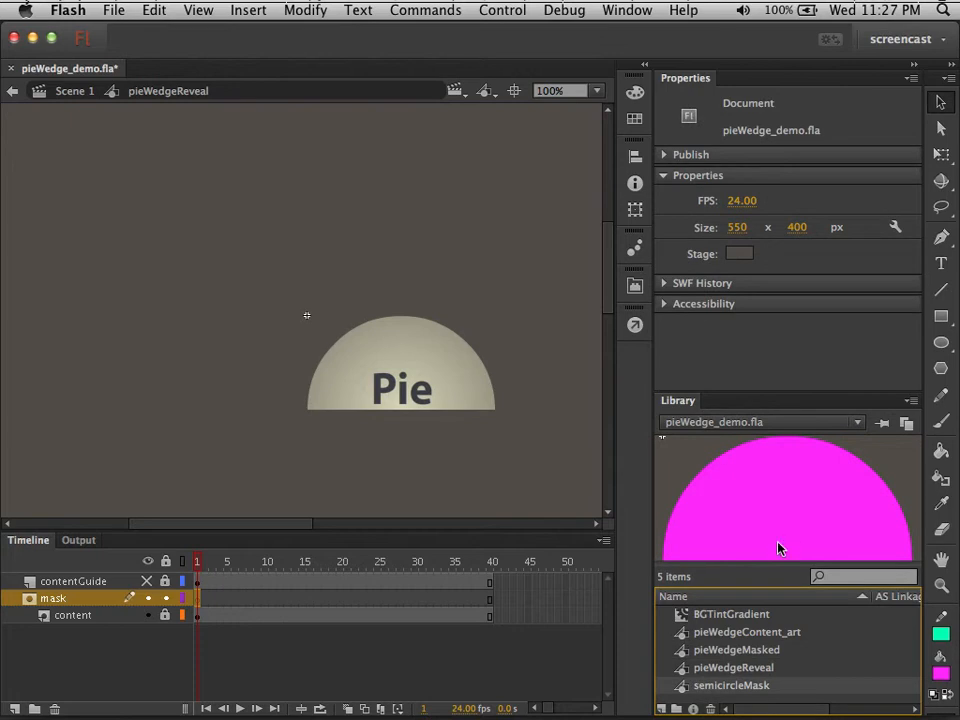
pyautogui.moveTo(805, 535); pyautogui.dragTo(433, 398)
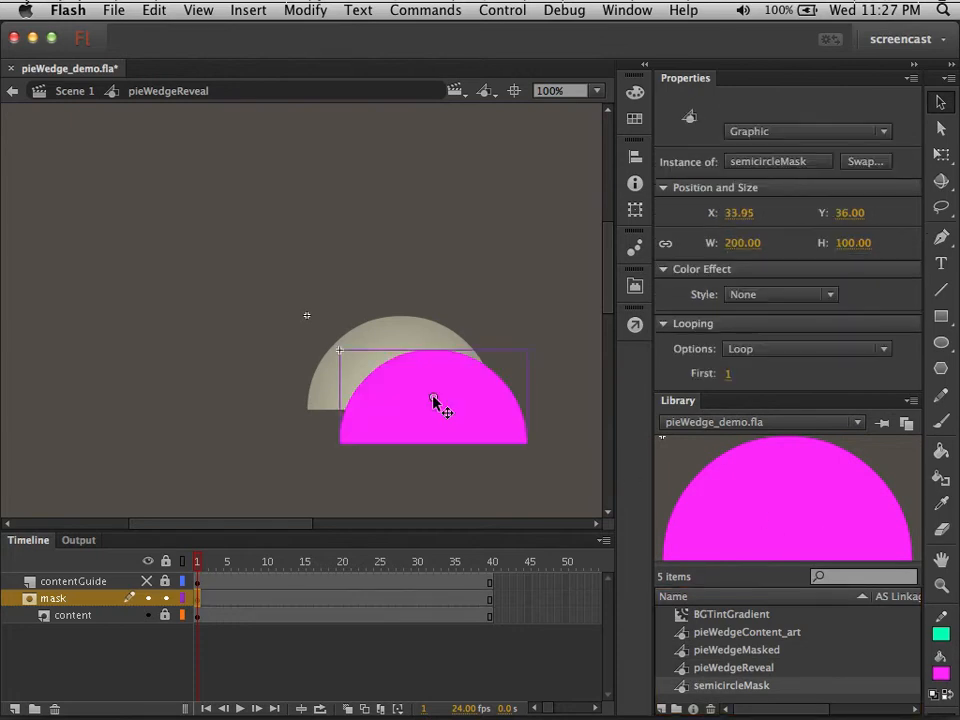
pyautogui.click(736, 224)
pyautogui.write('0')
pyautogui.press('Tab')
pyautogui.write('0')
pyautogui.press('Tab')
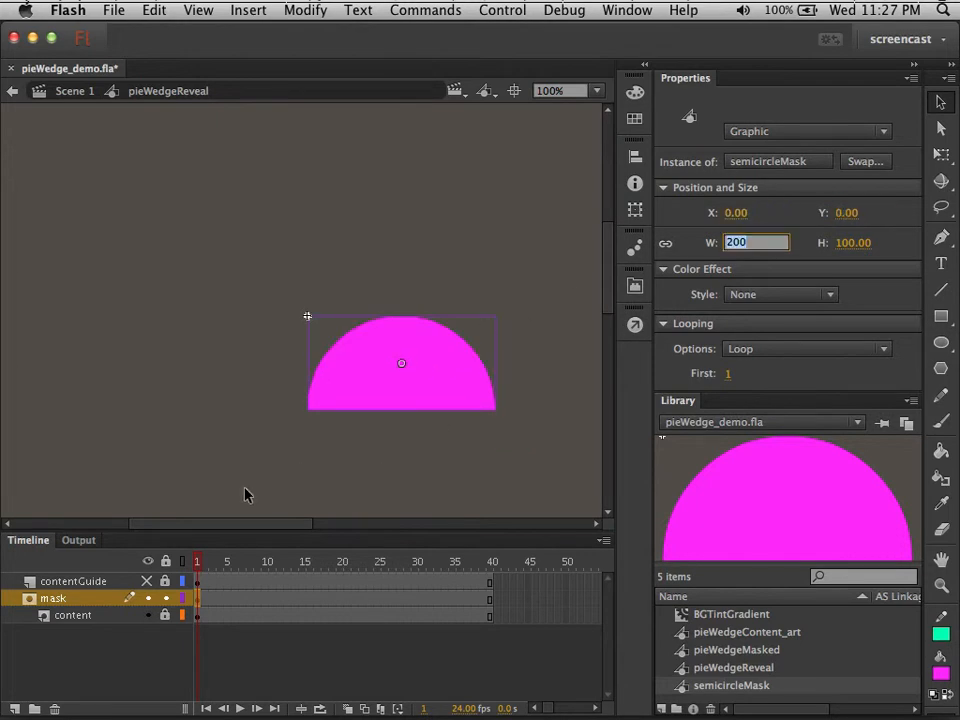
pyautogui.click(166, 598)
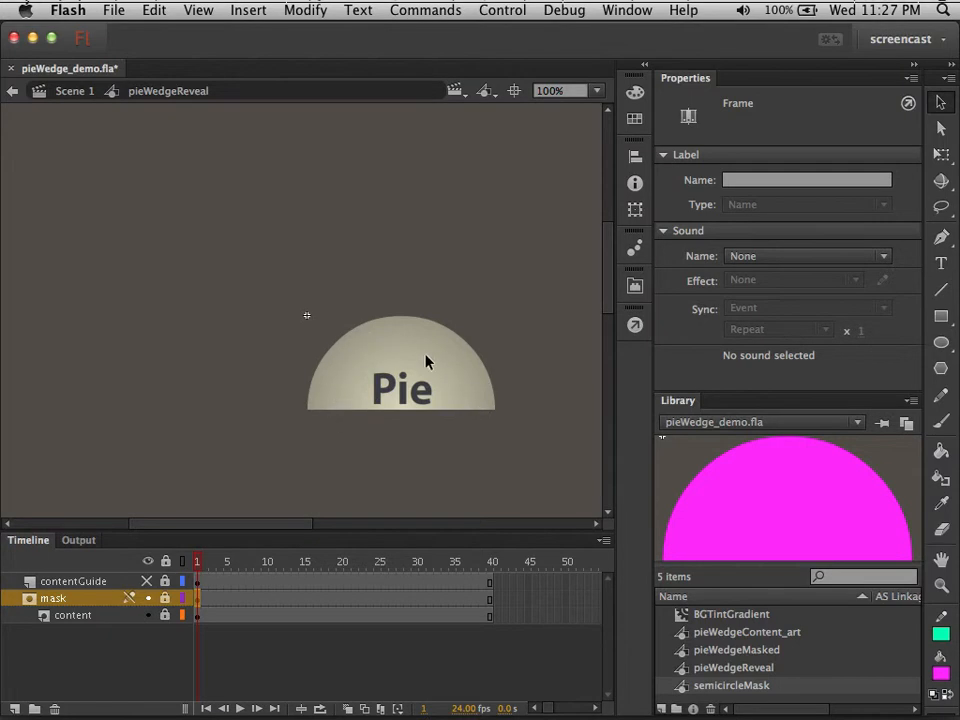
pyautogui.click(165, 598)
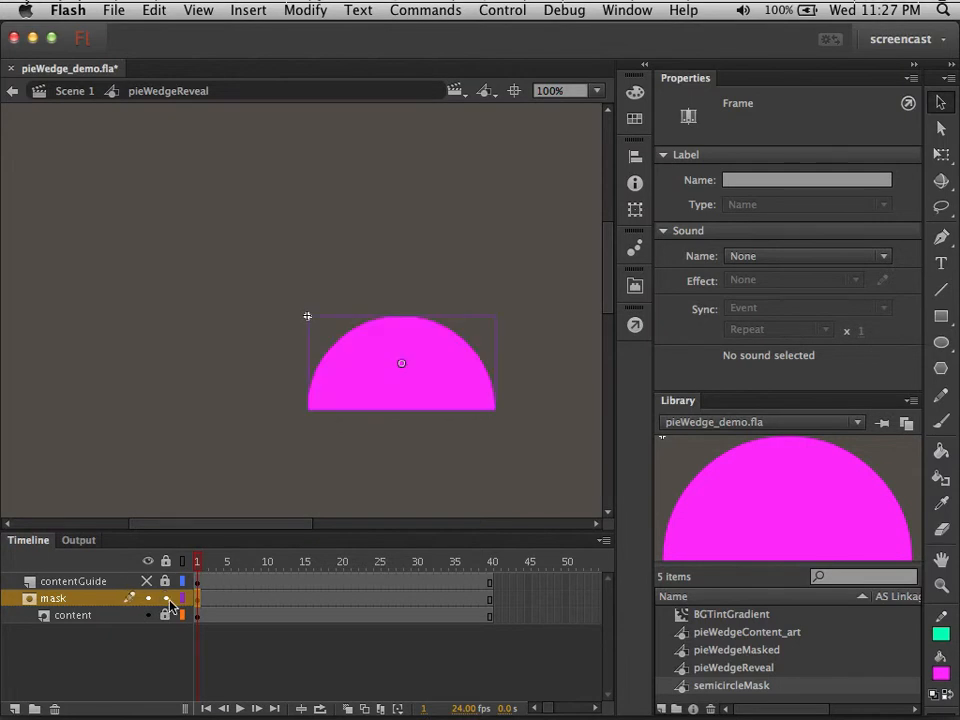
# Step: Move the semicircle's transformation point to the middle of its flat edge, rotate it 180° into the lower half, and preview the masking
pyautogui.click(465, 380)
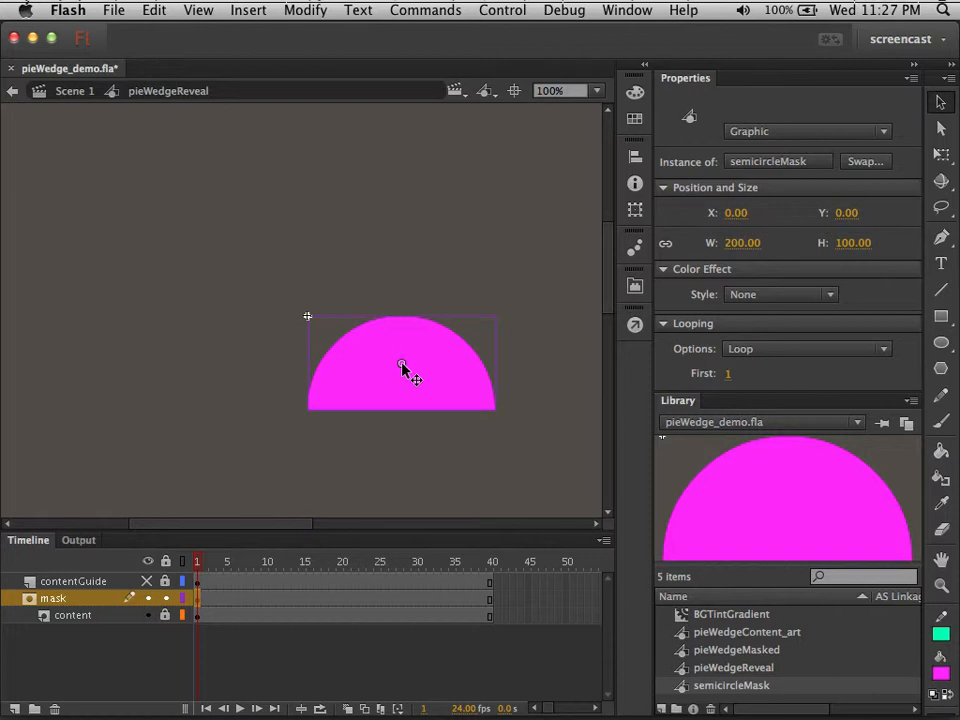
pyautogui.press('q')
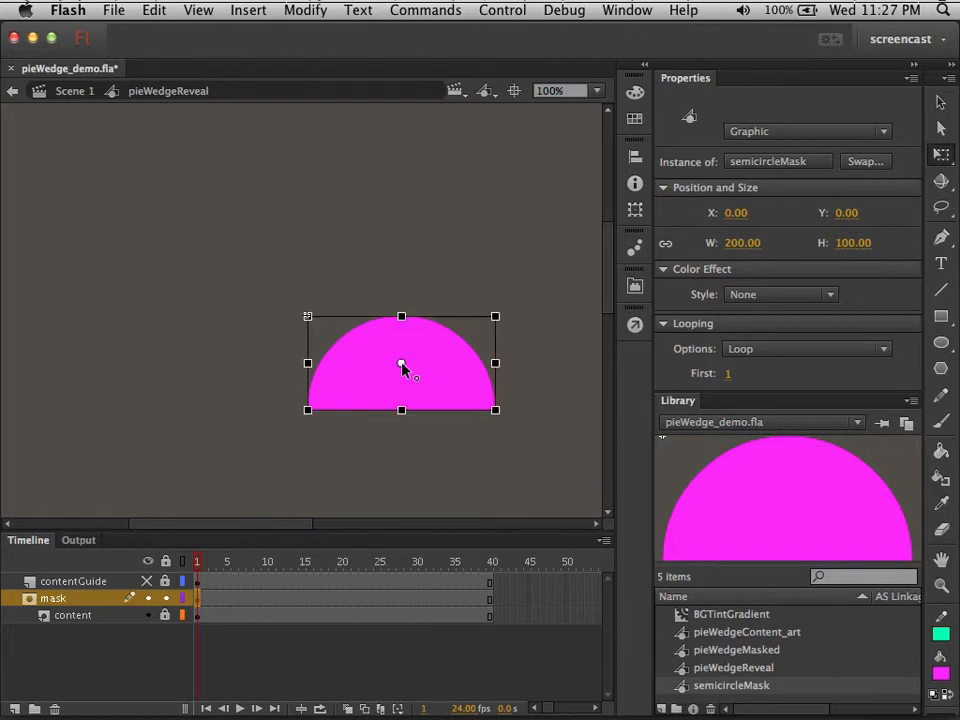
pyautogui.moveTo(401, 366); pyautogui.dragTo(405, 416)
pyautogui.moveTo(498, 305); pyautogui.dragTo(214, 338)
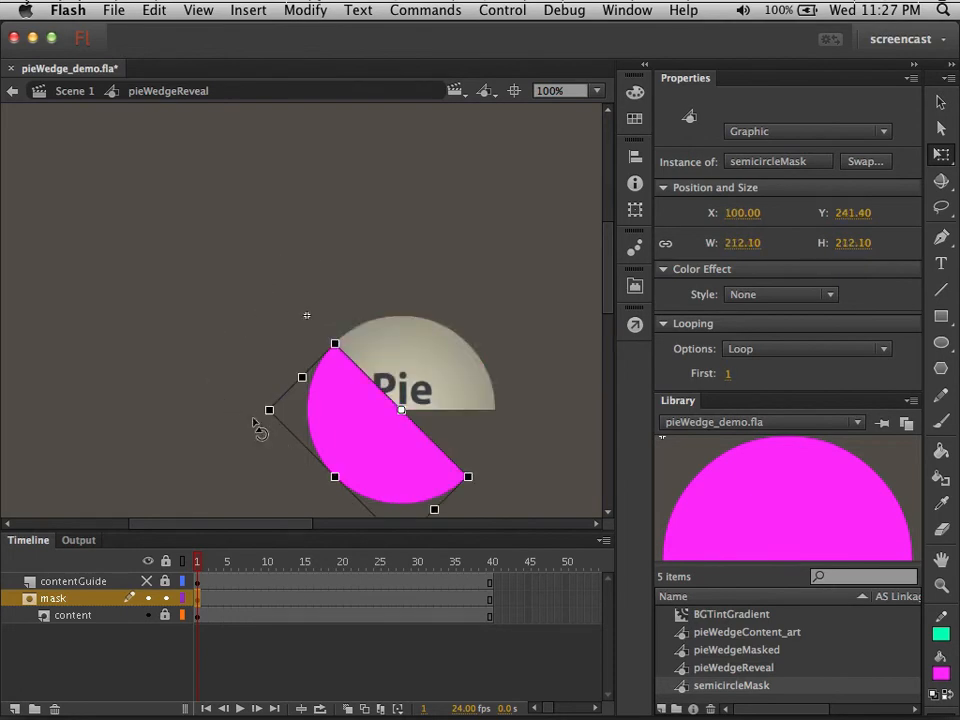
pyautogui.press('super+z')
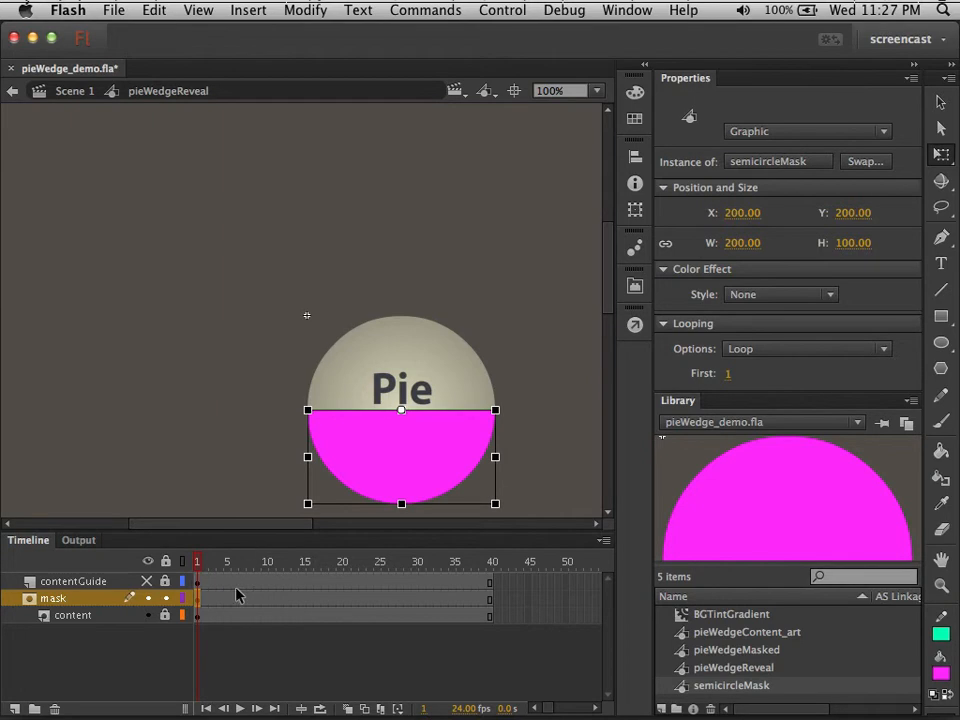
pyautogui.click(166, 599)
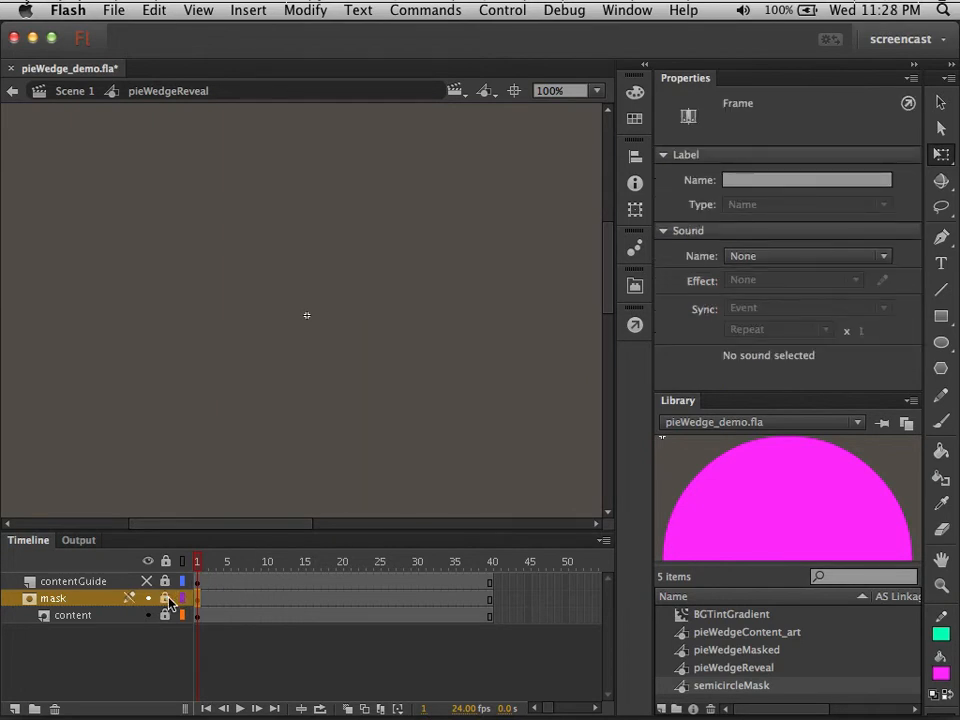
pyautogui.click(166, 599)
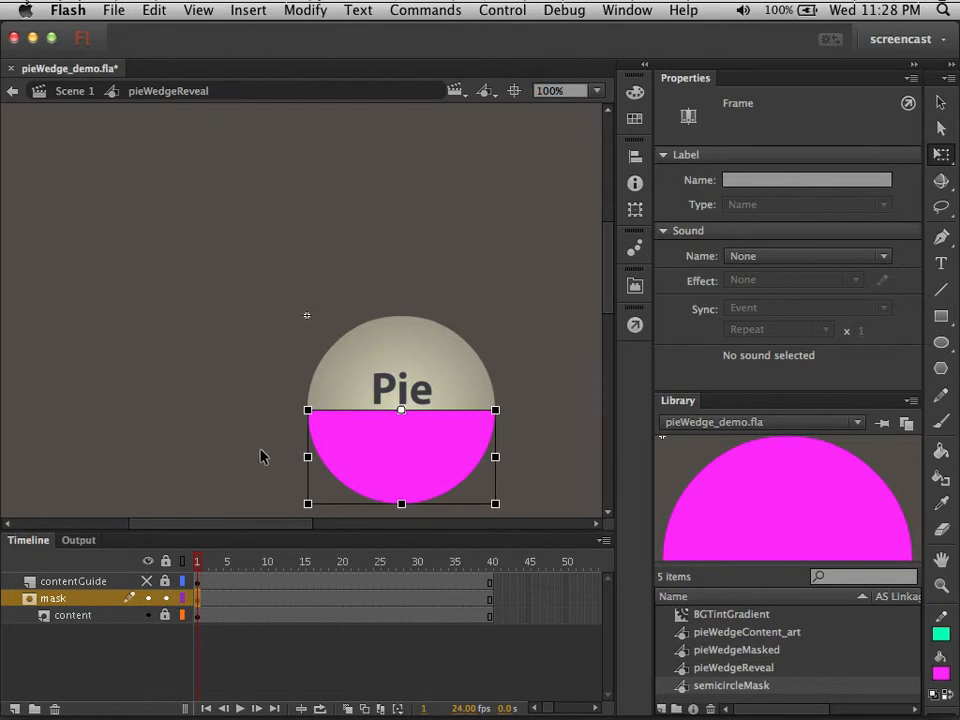
pyautogui.click(260, 456)
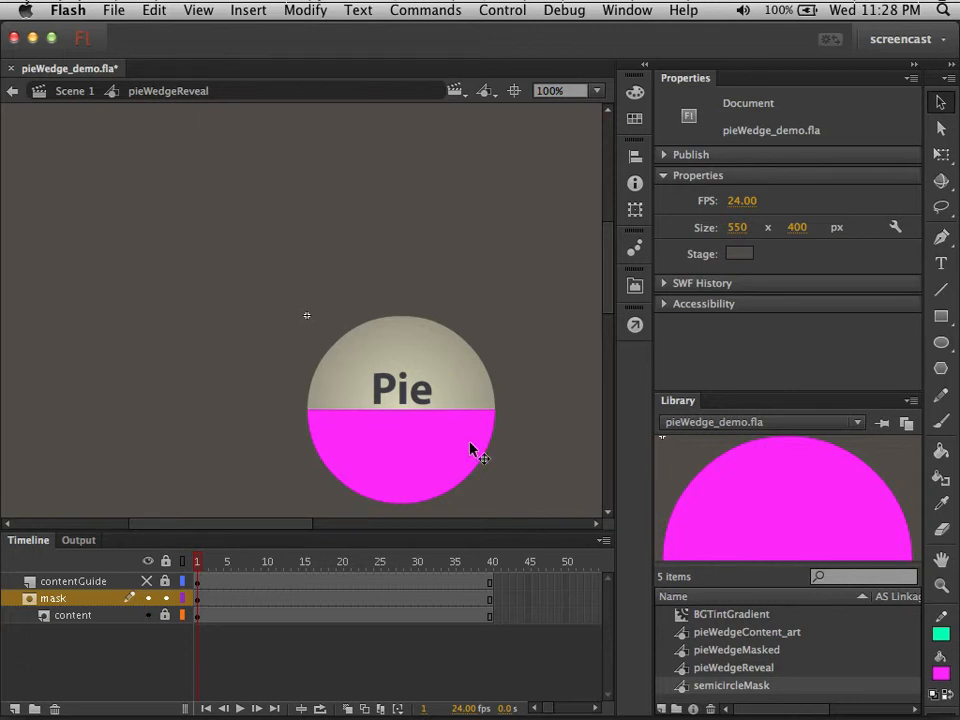
# Step: Insert a keyframe at frame 30 of the mask layer and create a classic tween from frame 1
pyautogui.click(417, 599)
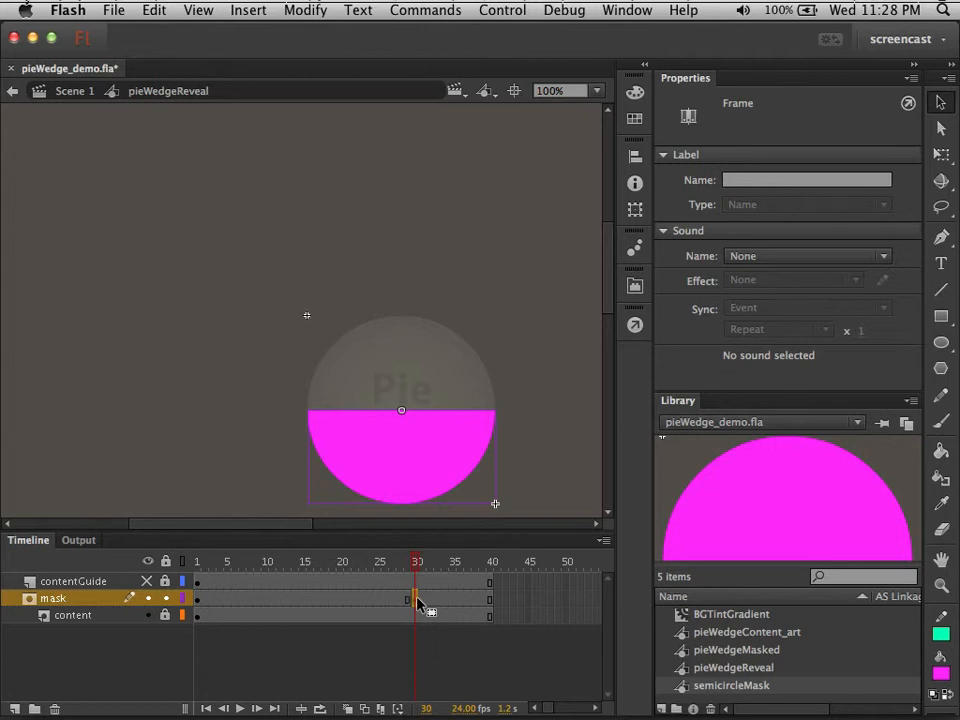
pyautogui.moveTo(407, 597); pyautogui.dragTo(413, 599)
pyautogui.click(197, 598)
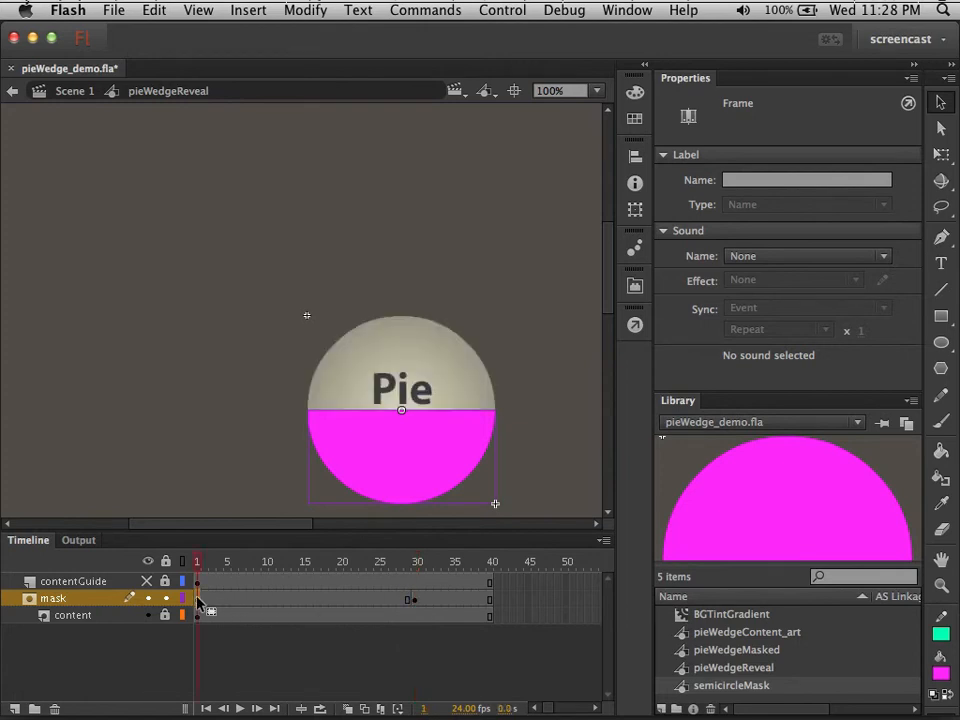
pyautogui.rightClick(198, 600)
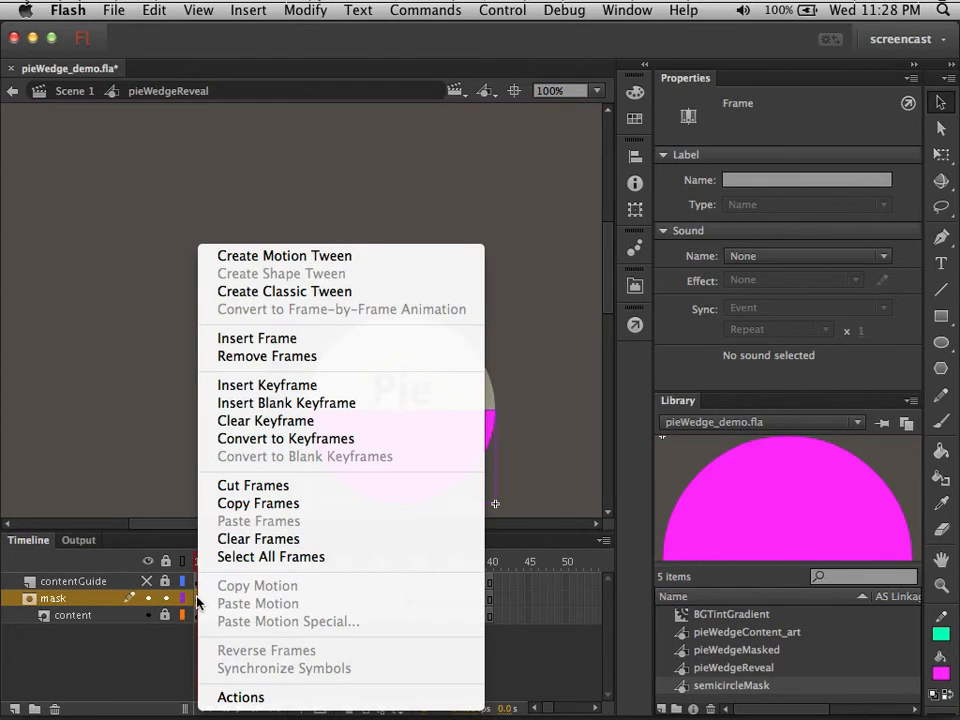
pyautogui.click(280, 295)
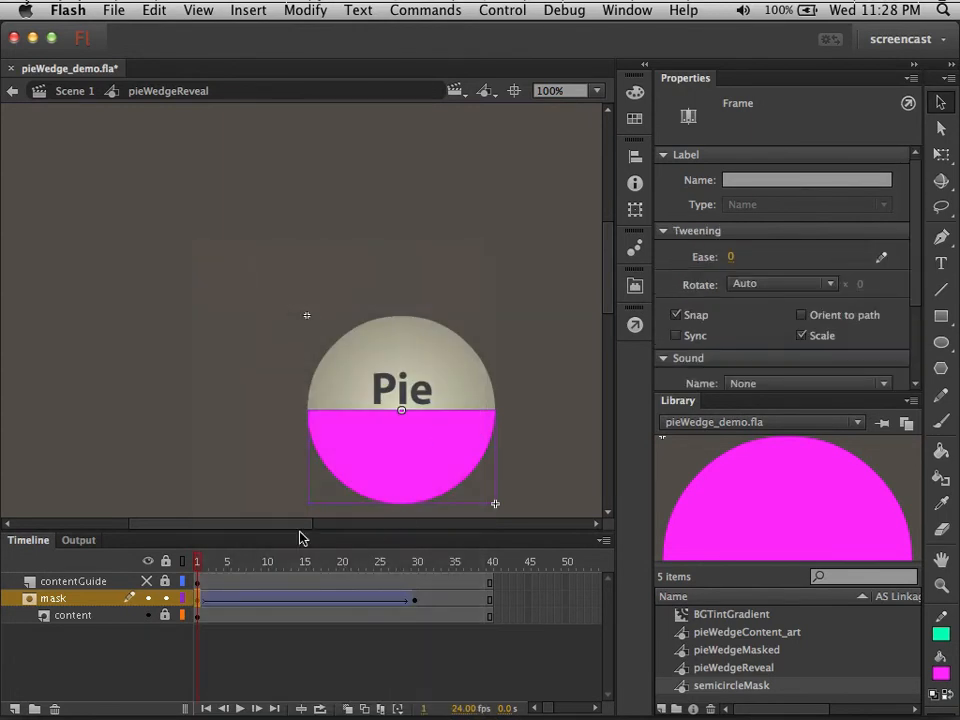
# Step: Set the mask layer's tween to rotate clockwise once and scrub the timeline to preview the rotation
pyautogui.click(743, 285)
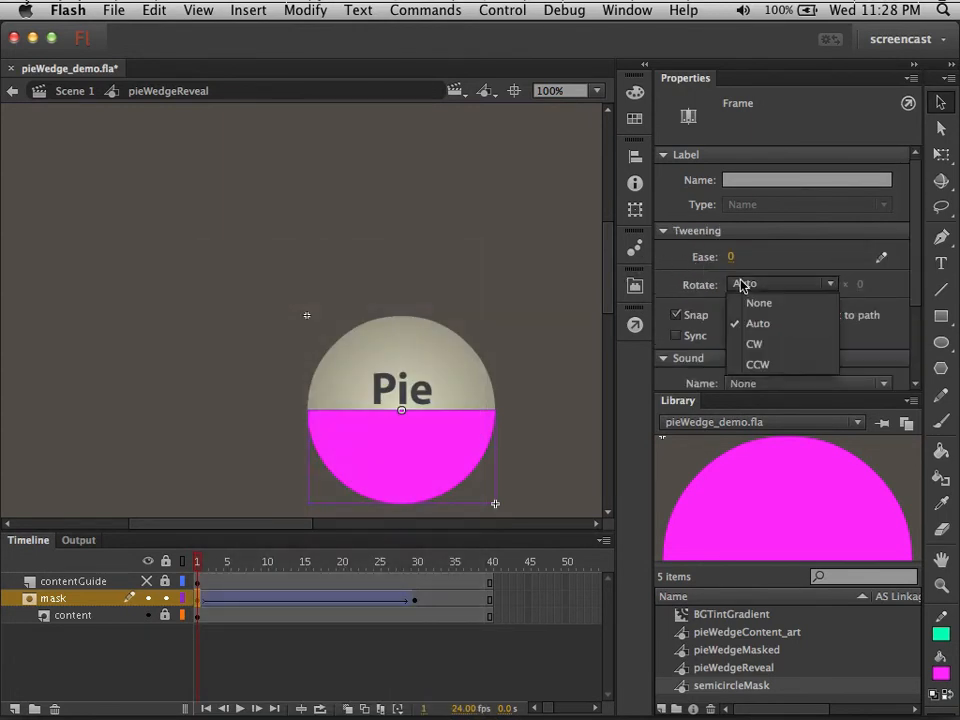
pyautogui.click(754, 343)
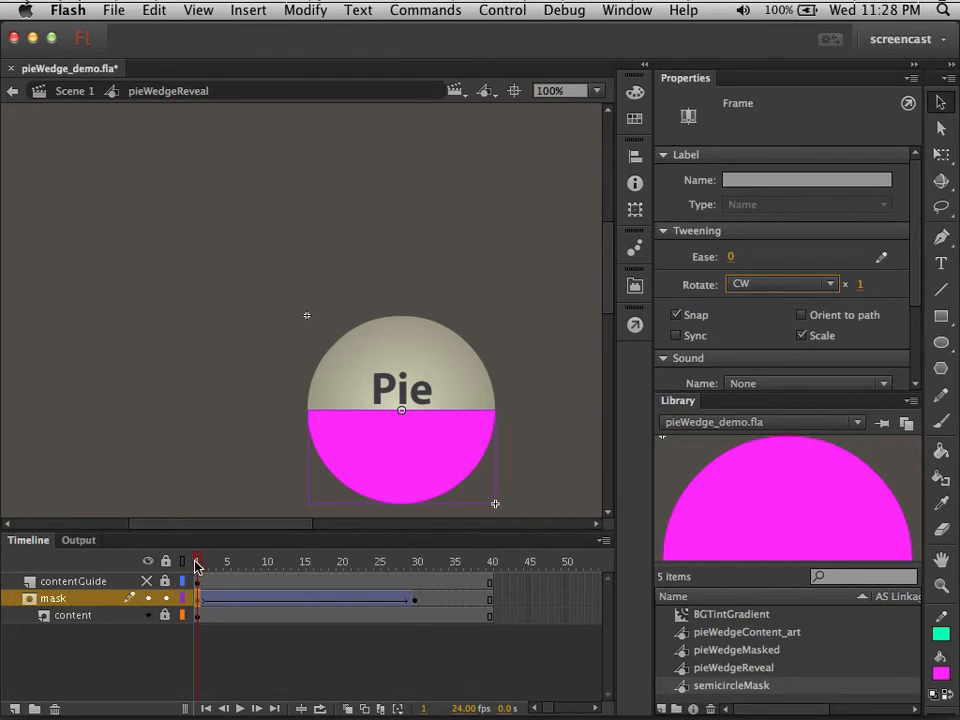
pyautogui.moveTo(197, 566)
pyautogui.mouseDown()
pyautogui.moveTo(452, 572)
pyautogui.moveTo(270, 566)
pyautogui.moveTo(199, 584)
pyautogui.moveTo(253, 570)
pyautogui.moveTo(431, 563)
pyautogui.moveTo(186, 580)
pyautogui.mouseUp()
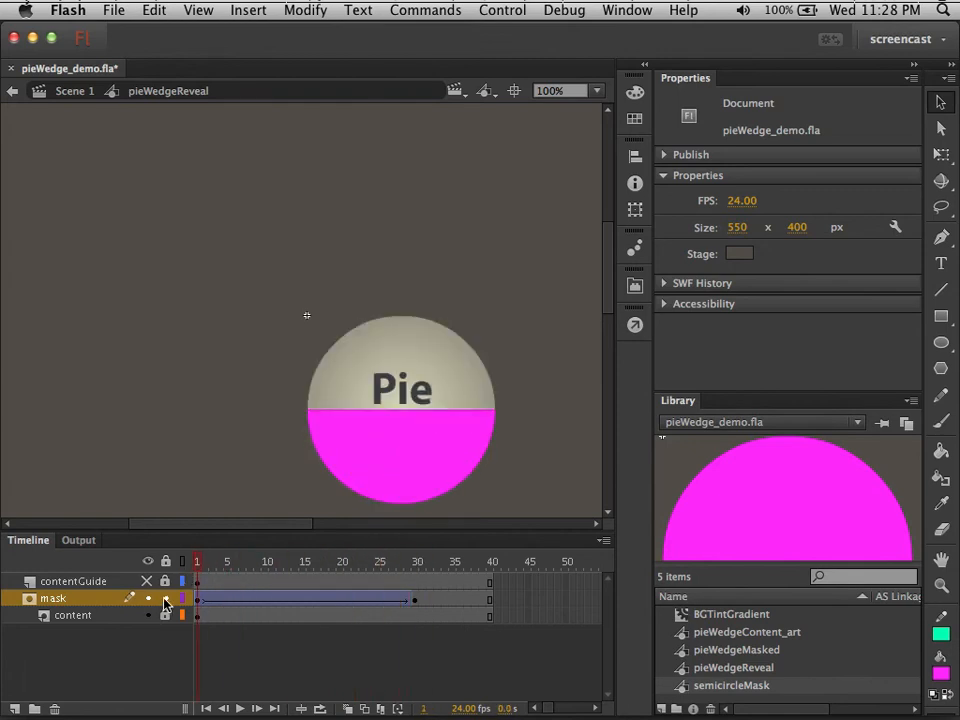
# Step: Hide the mask layer, unlock content, and set its pieWedgeMasked instance's looping option to Single Frame
pyautogui.click(147, 599)
pyautogui.click(166, 616)
pyautogui.click(400, 365)
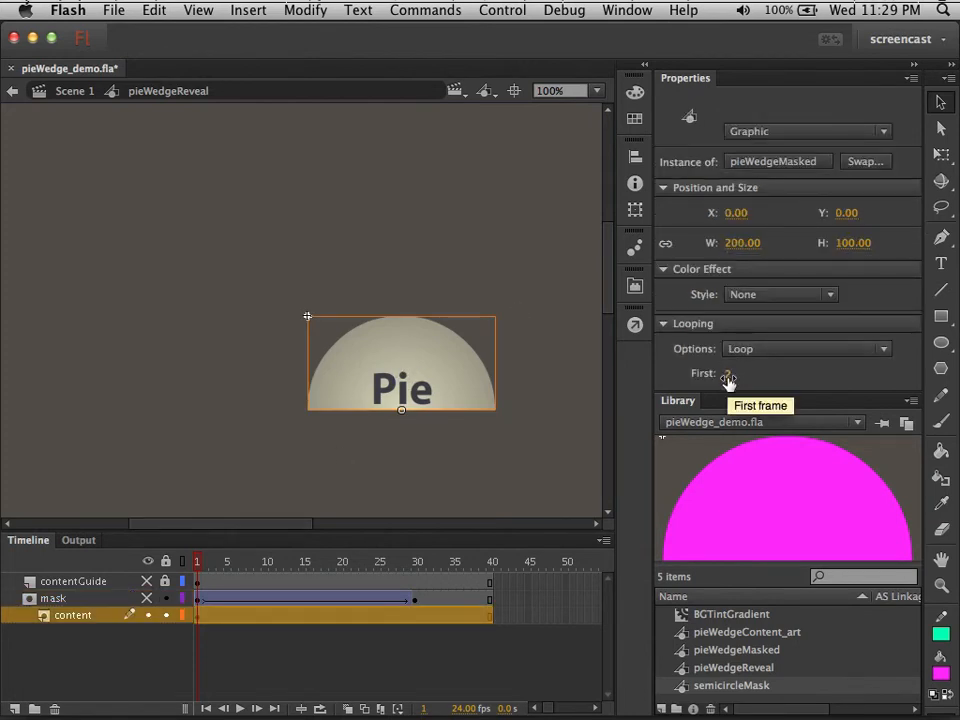
pyautogui.click(767, 349)
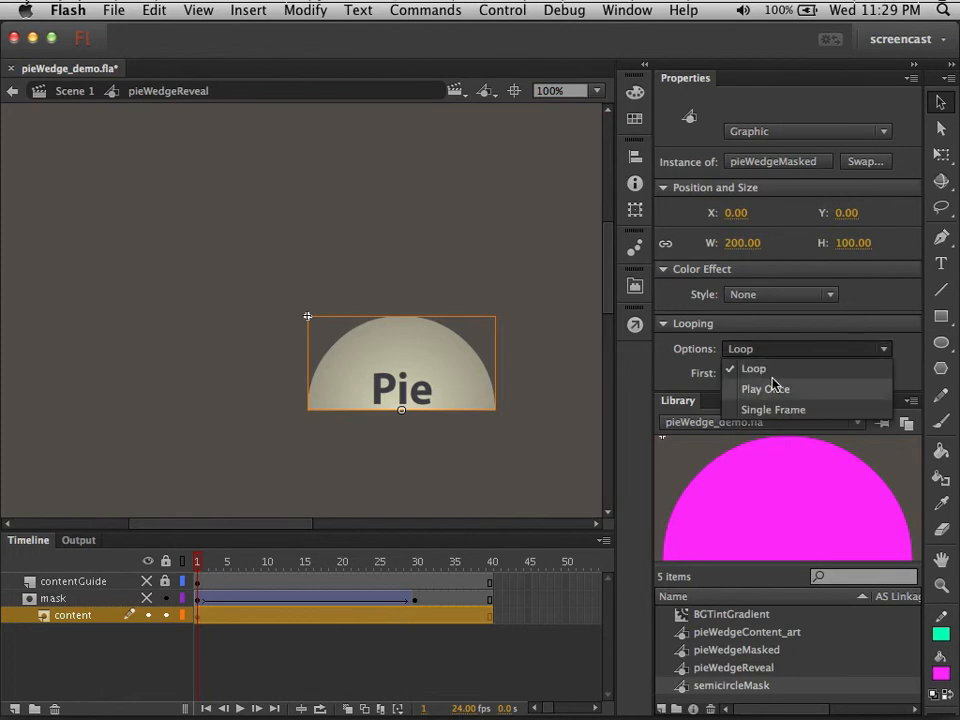
pyautogui.click(776, 409)
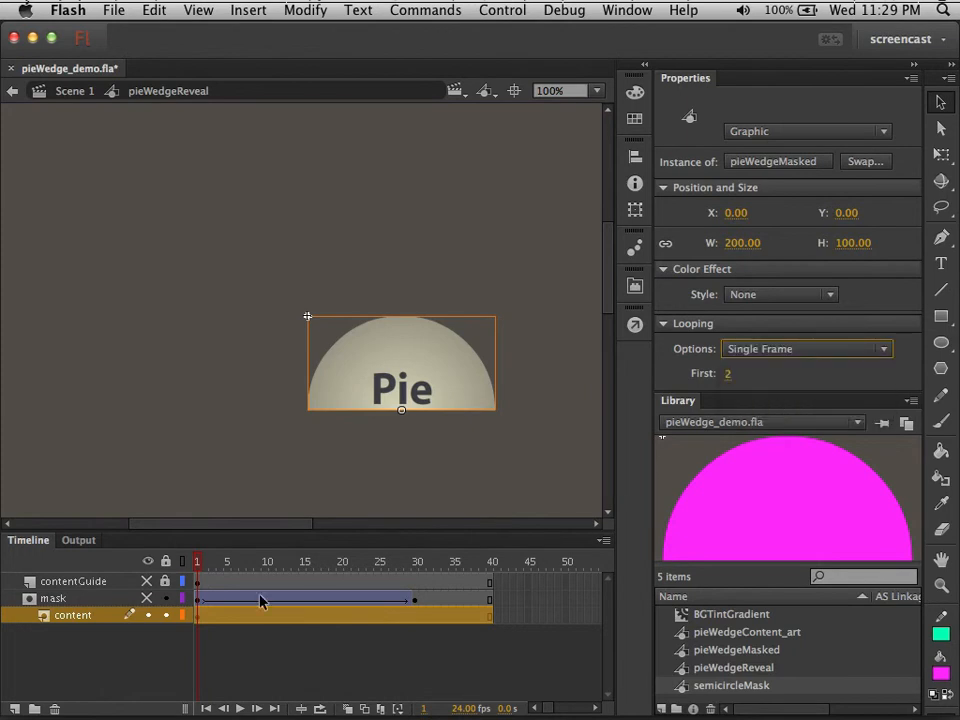
# Step: Relock content, show the mask and contentGuide layers again, and scrub the masked reveal up to frame 16
pyautogui.click(166, 614)
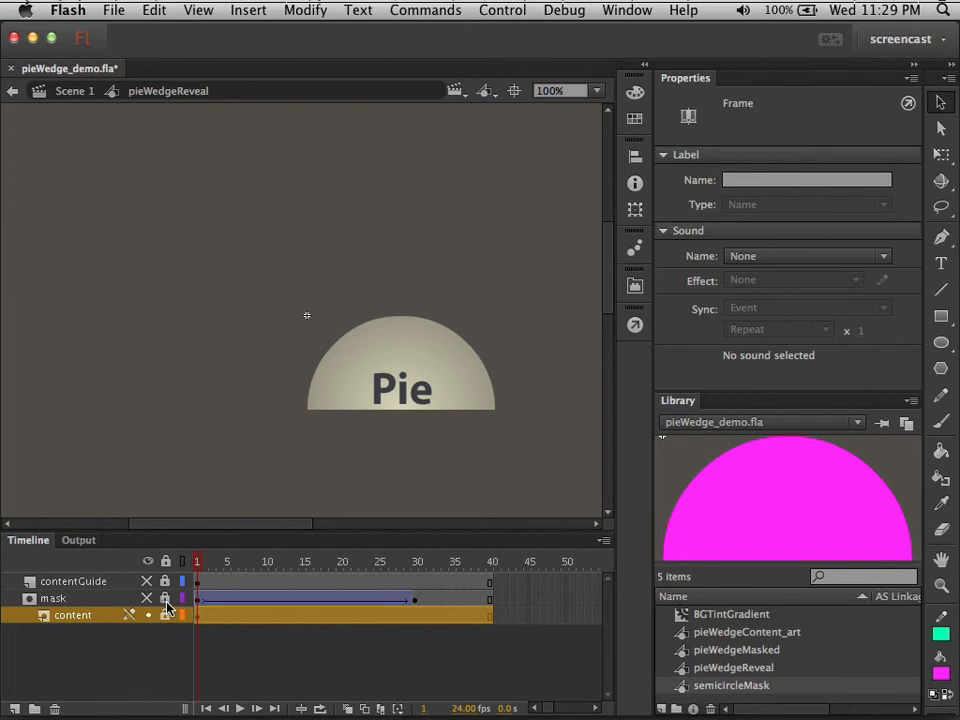
pyautogui.click(148, 598)
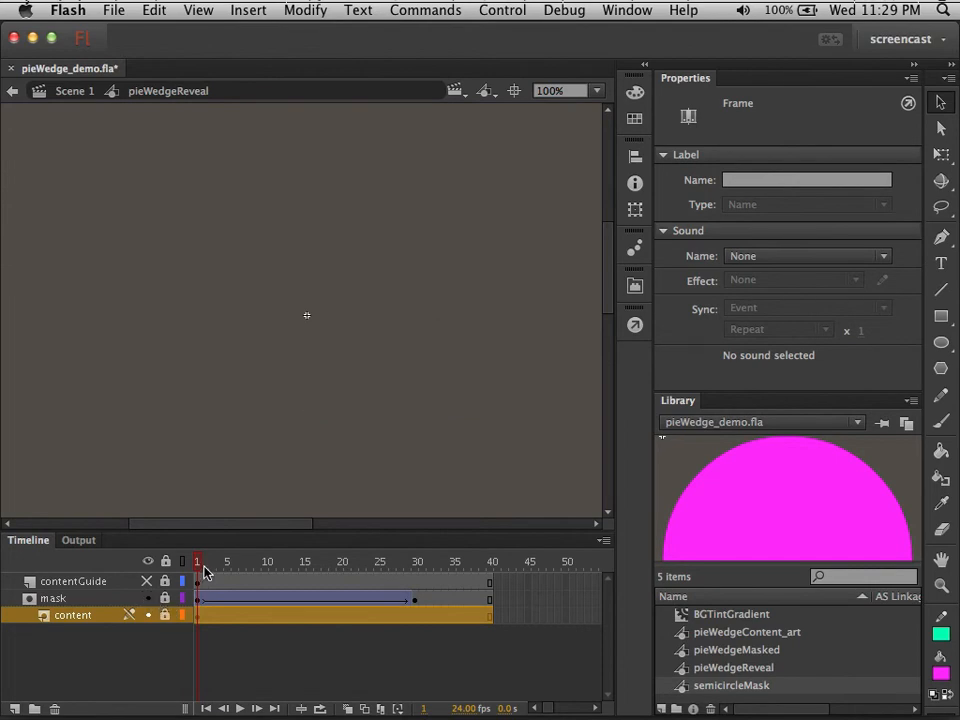
pyautogui.click(146, 582)
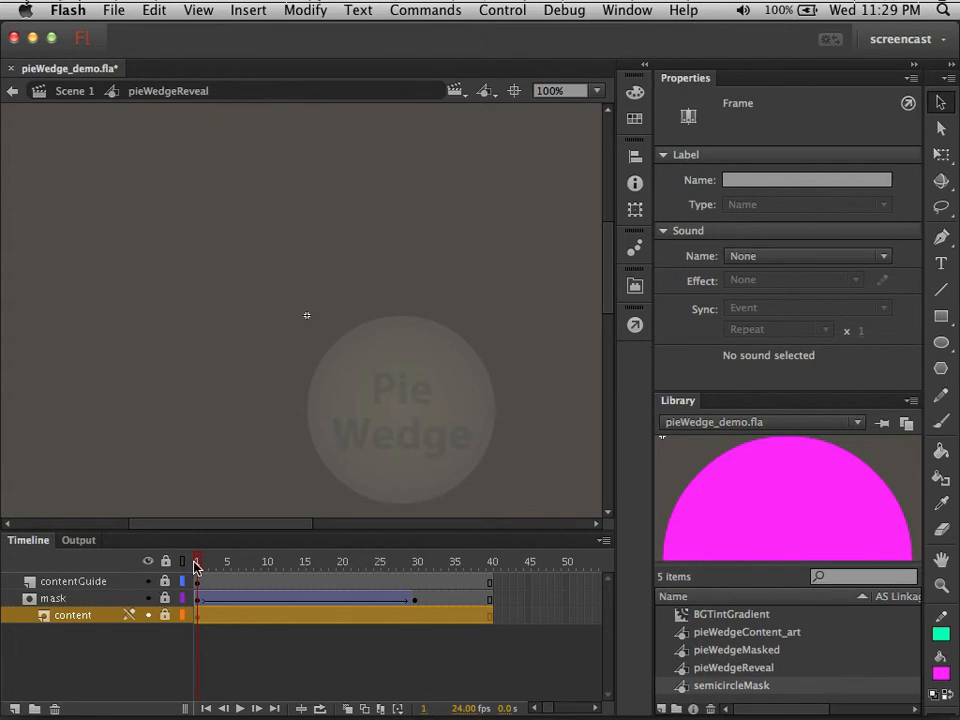
pyautogui.moveTo(200, 566); pyautogui.dragTo(303, 568)
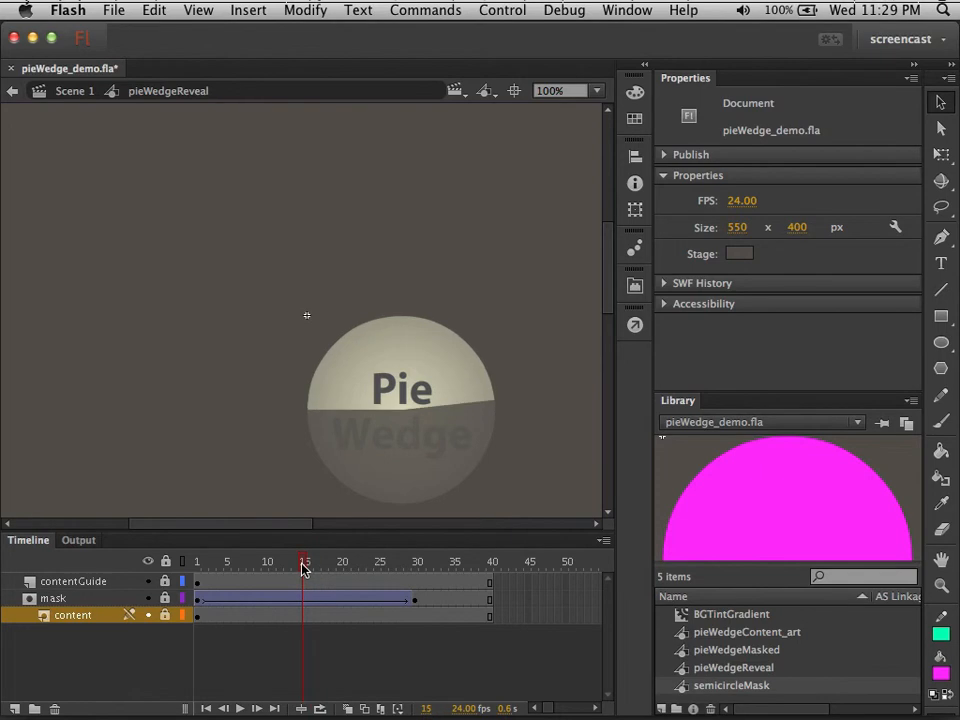
pyautogui.moveTo(306, 569); pyautogui.dragTo(310, 570)
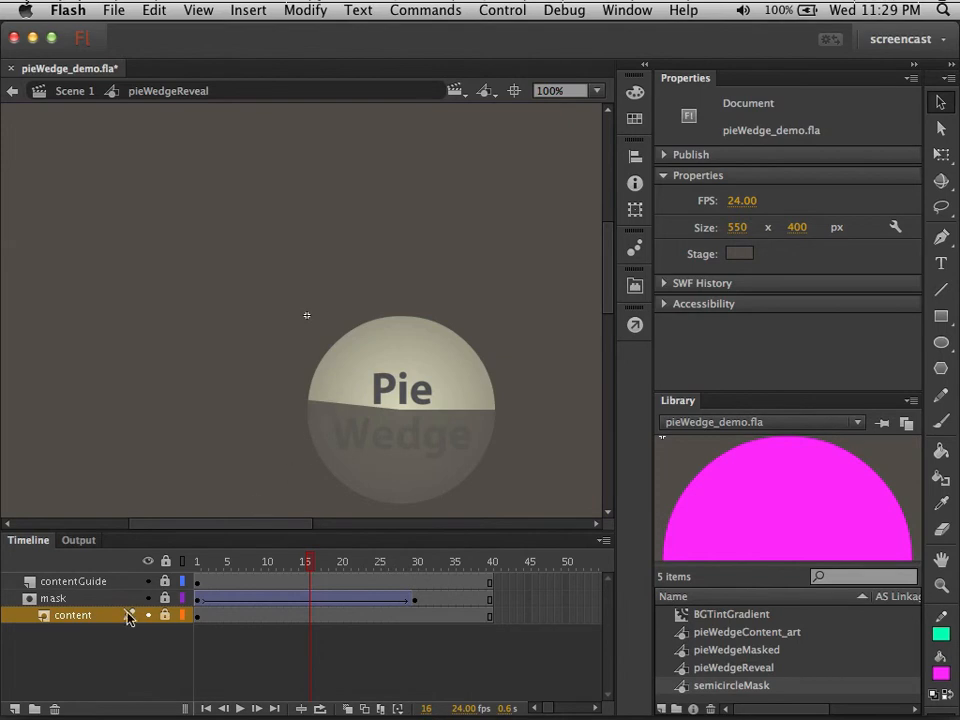
# Step: Add a new layer directly above the mask layer and insert a blank keyframe at frame 16
pyautogui.click(60, 601)
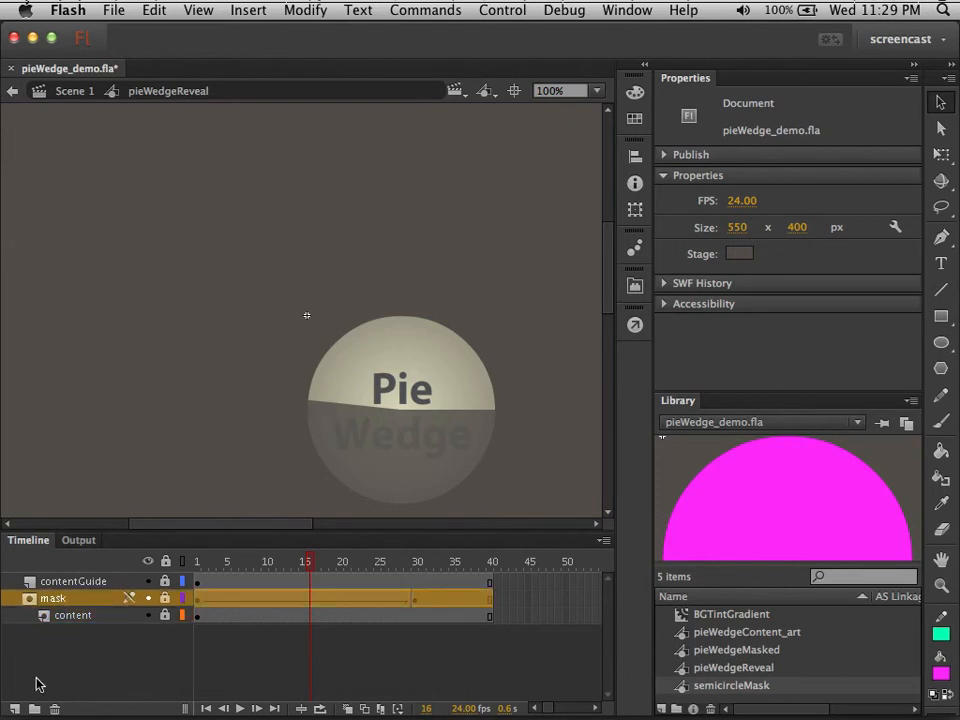
pyautogui.click(15, 708)
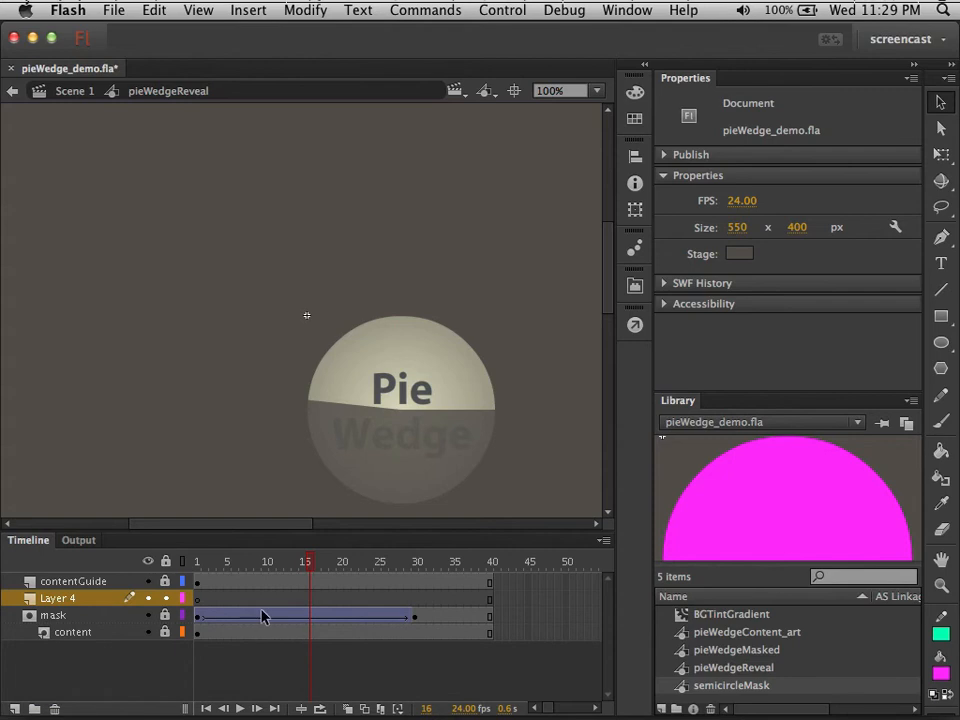
pyautogui.click(310, 599)
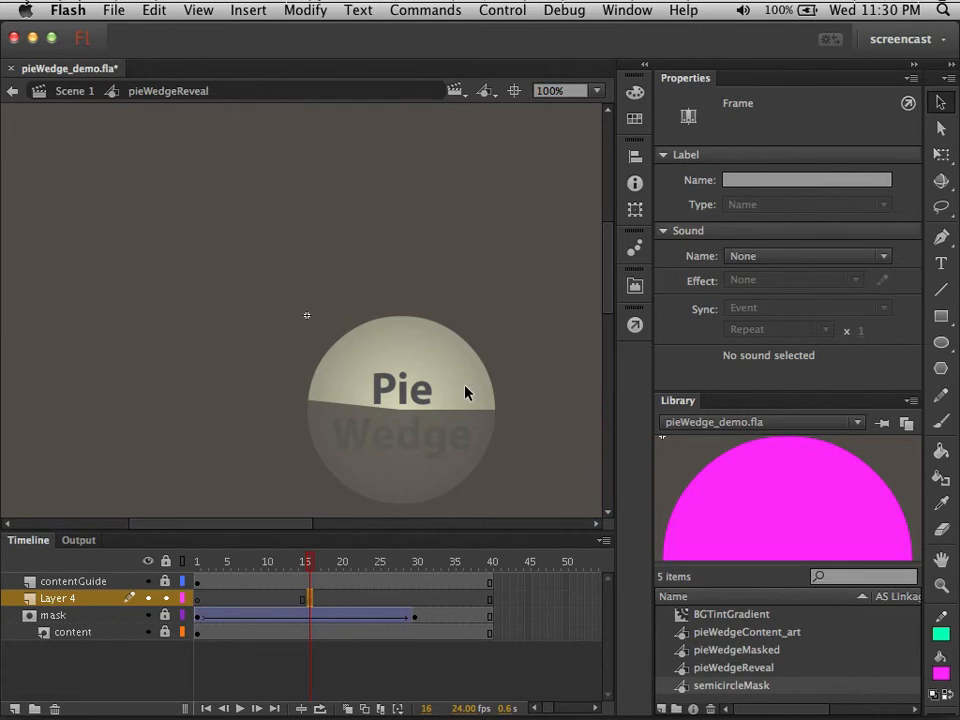
# Step: Place a pieWedgeMasked instance in frame 16 of the new layer at X 0, Y 0
pyautogui.click(684, 649)
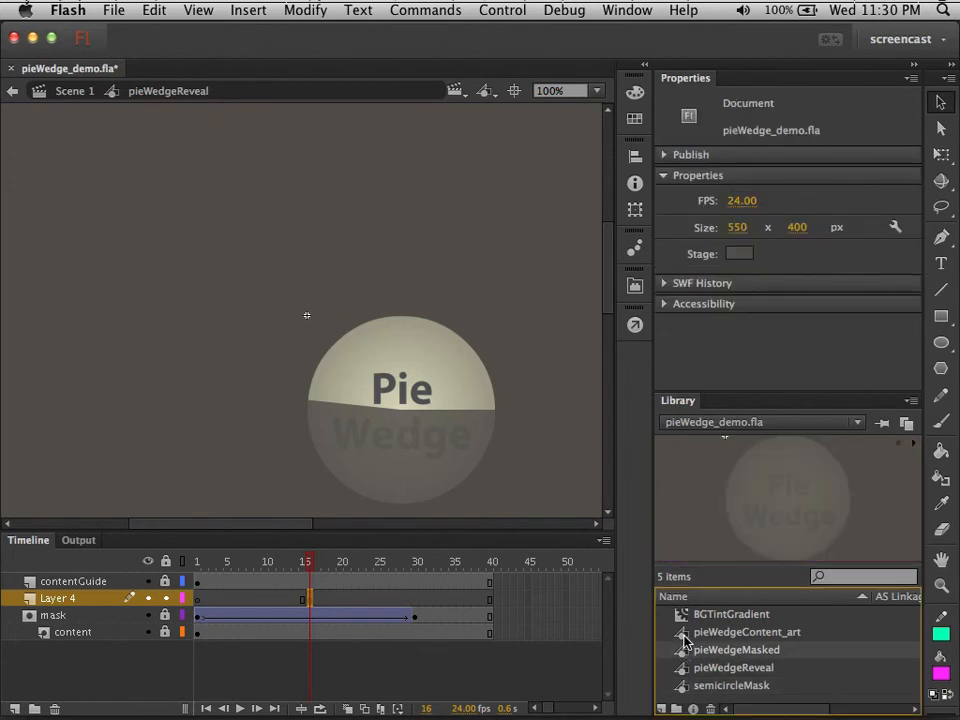
pyautogui.moveTo(684, 649); pyautogui.dragTo(397, 415)
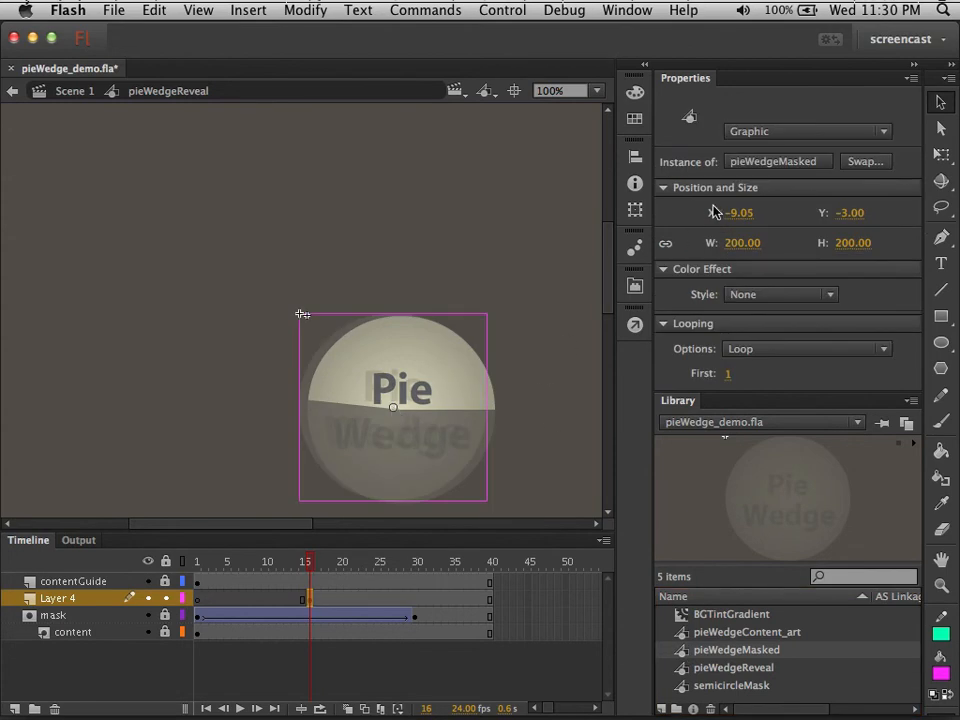
pyautogui.click(740, 214)
pyautogui.write('0')
pyautogui.press('Tab')
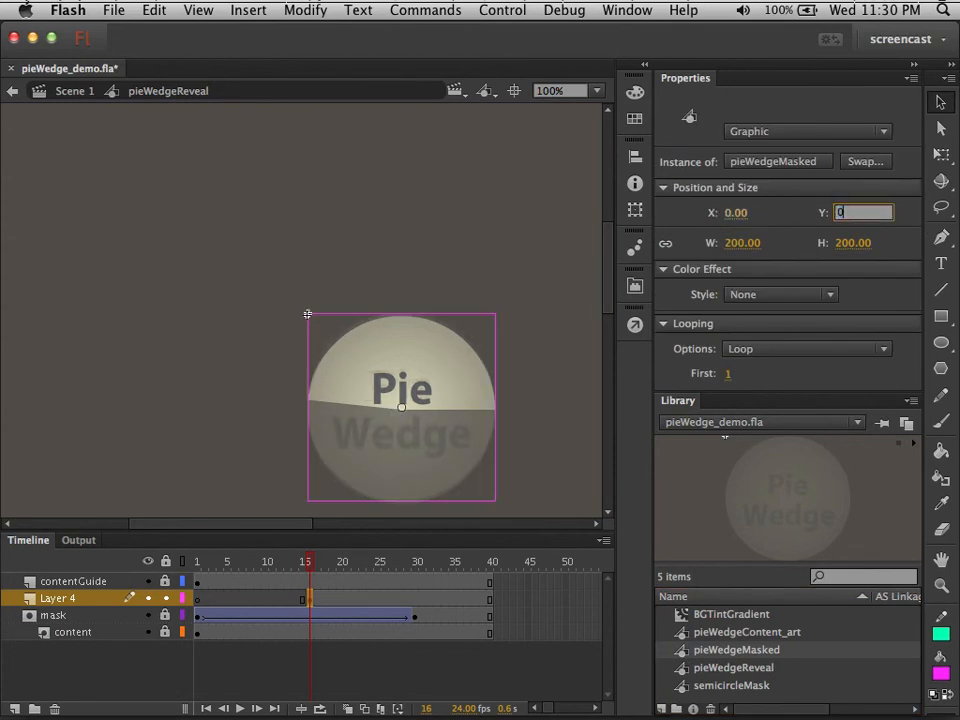
pyautogui.write('0')
pyautogui.press('Tab')
pyautogui.click(446, 374)
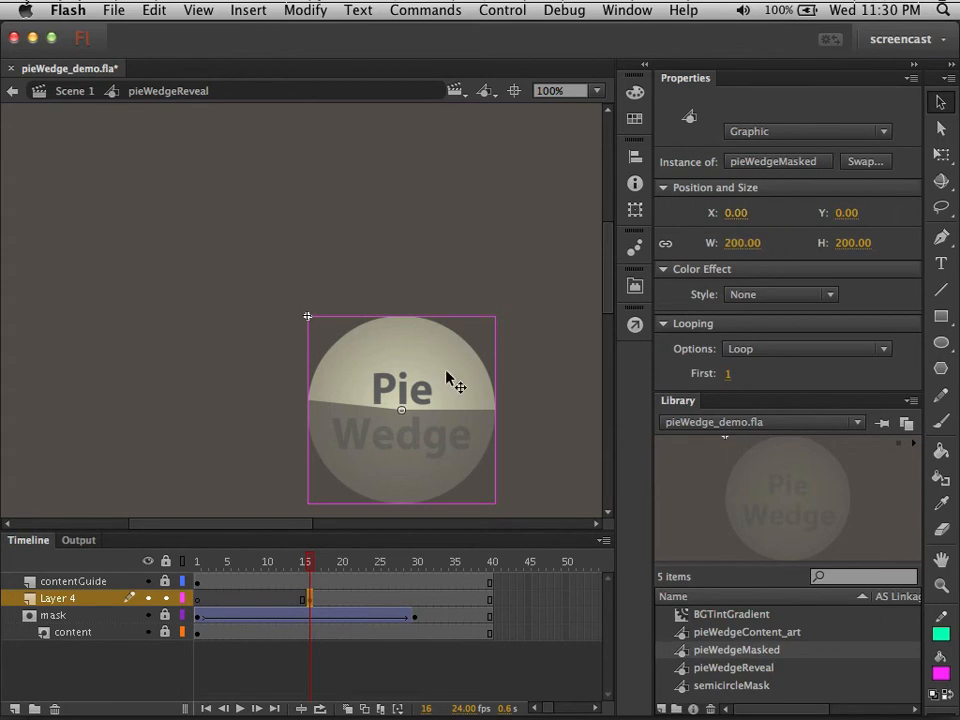
# Step: Set the new pieWedgeMasked instance's looping to Single Frame with first frame 2
pyautogui.click(789, 351)
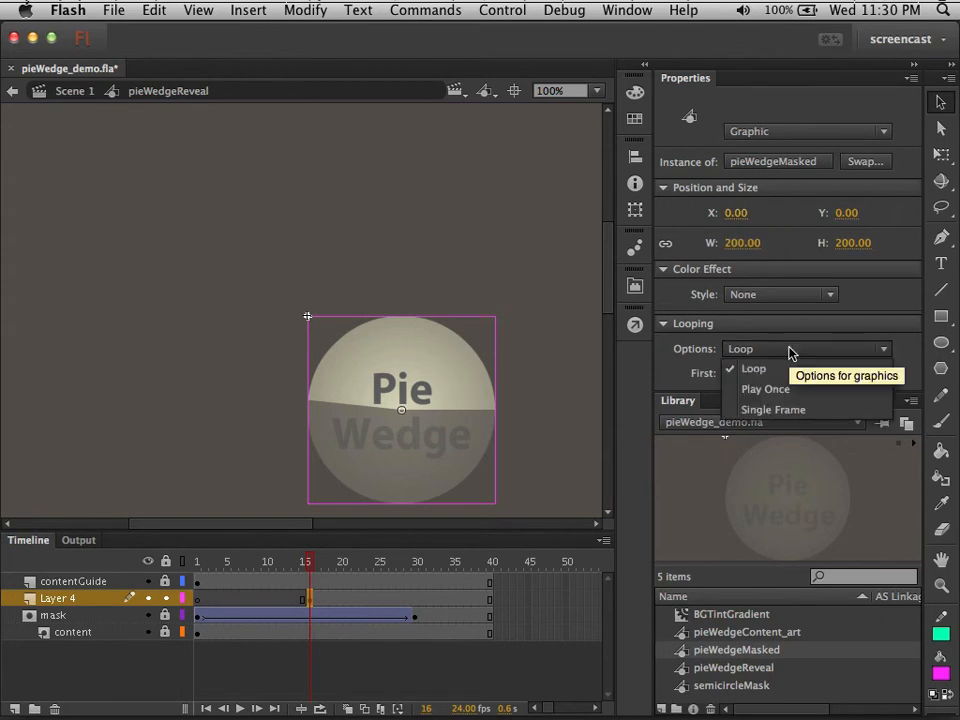
pyautogui.click(789, 419)
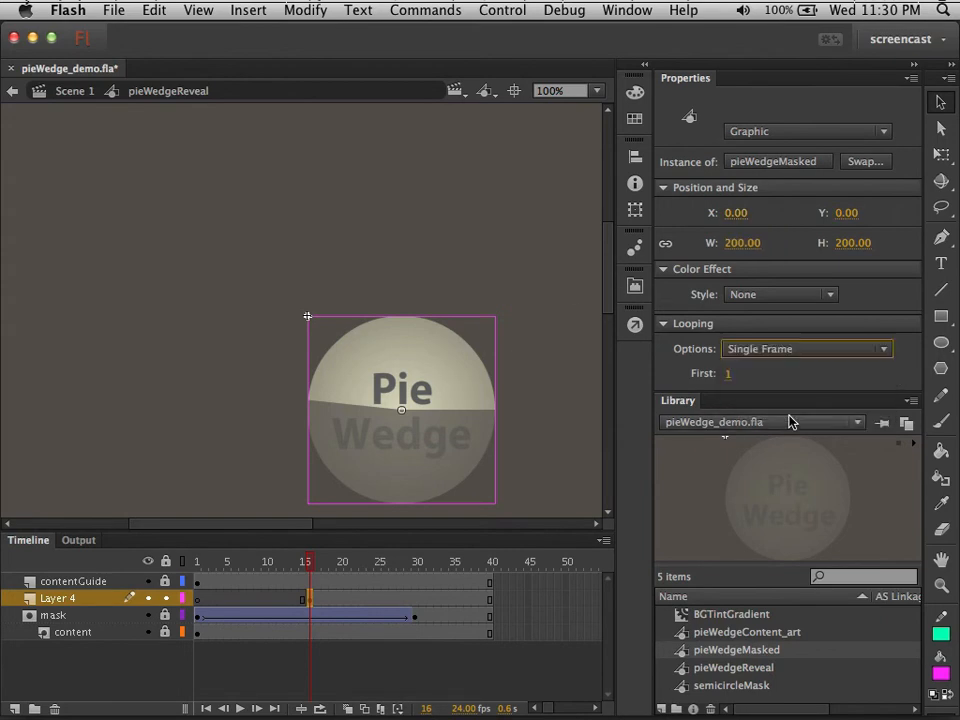
pyautogui.click(729, 373)
pyautogui.write('2')
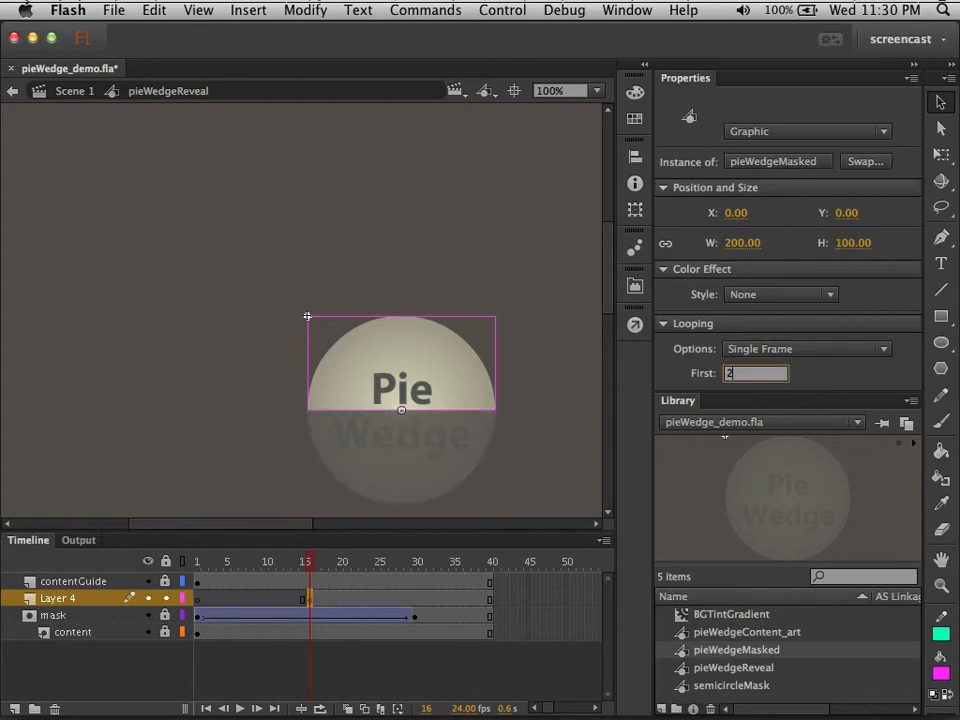
pyautogui.press('Return')
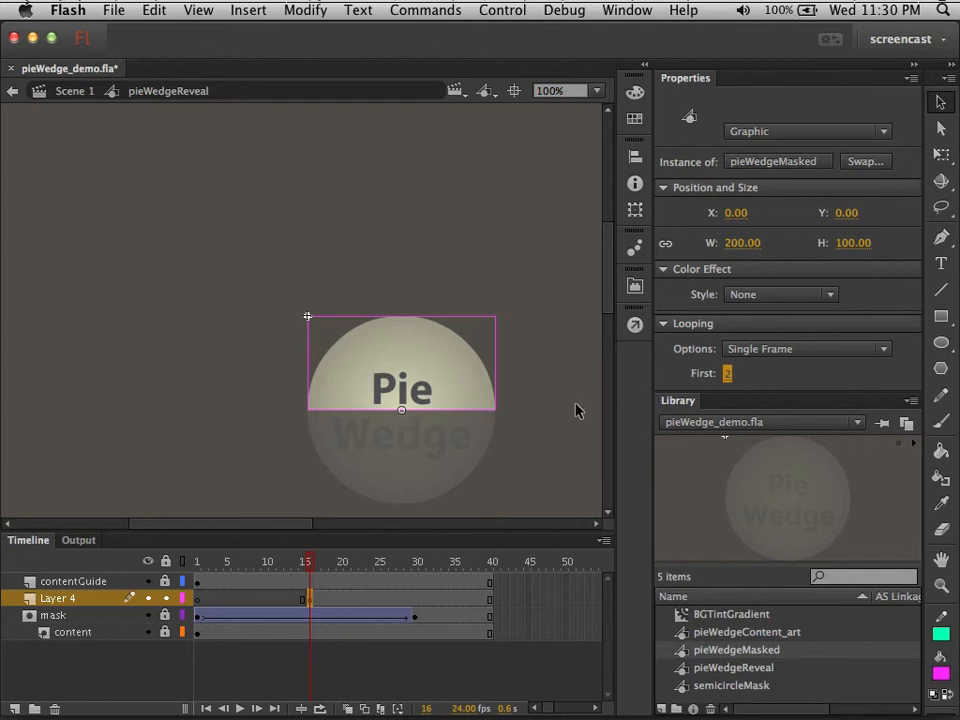
pyautogui.click(257, 439)
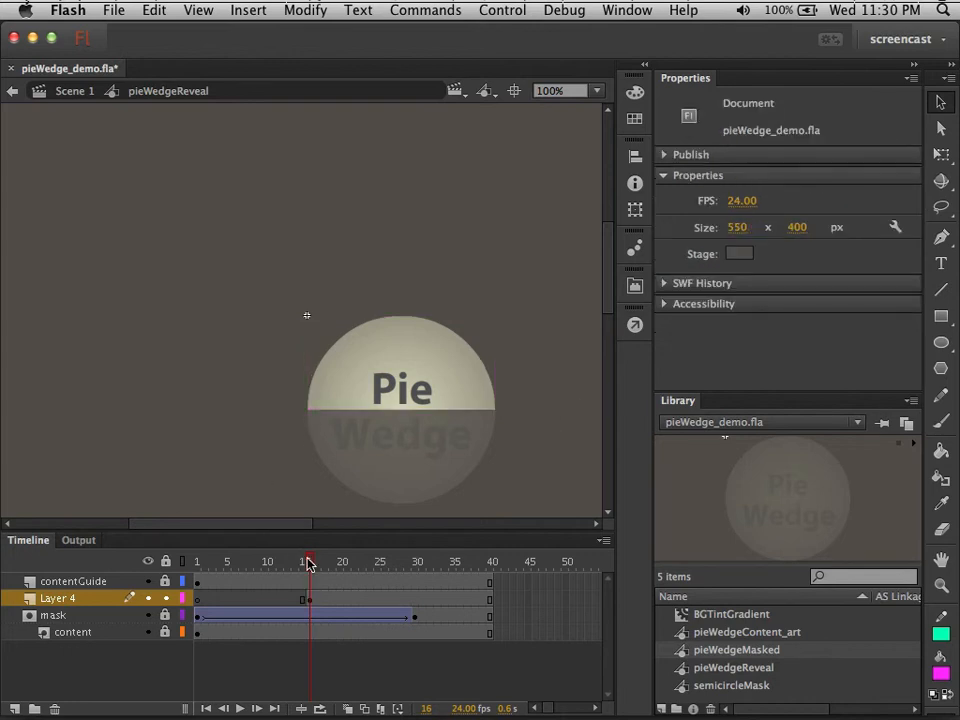
# Step: Scrub around frames 15 to 22, unlocking the mask layer to examine the semicircle's rotation, and return to frame 16
pyautogui.moveTo(309, 565)
pyautogui.mouseDown()
pyautogui.moveTo(193, 574)
pyautogui.moveTo(303, 575)
pyautogui.mouseUp()
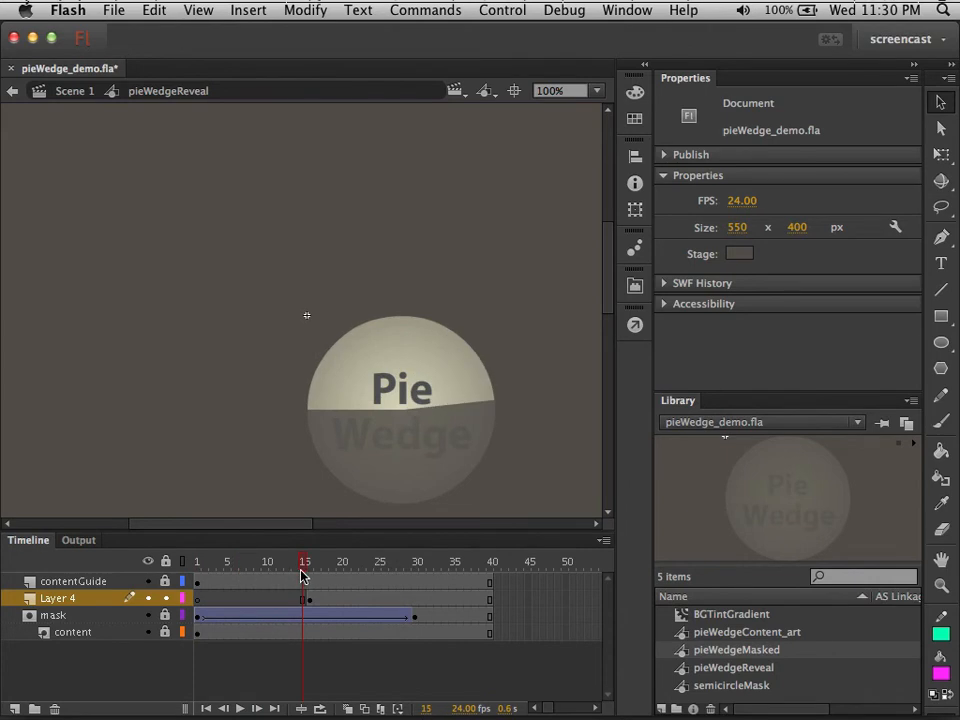
pyautogui.moveTo(303, 575); pyautogui.dragTo(353, 575)
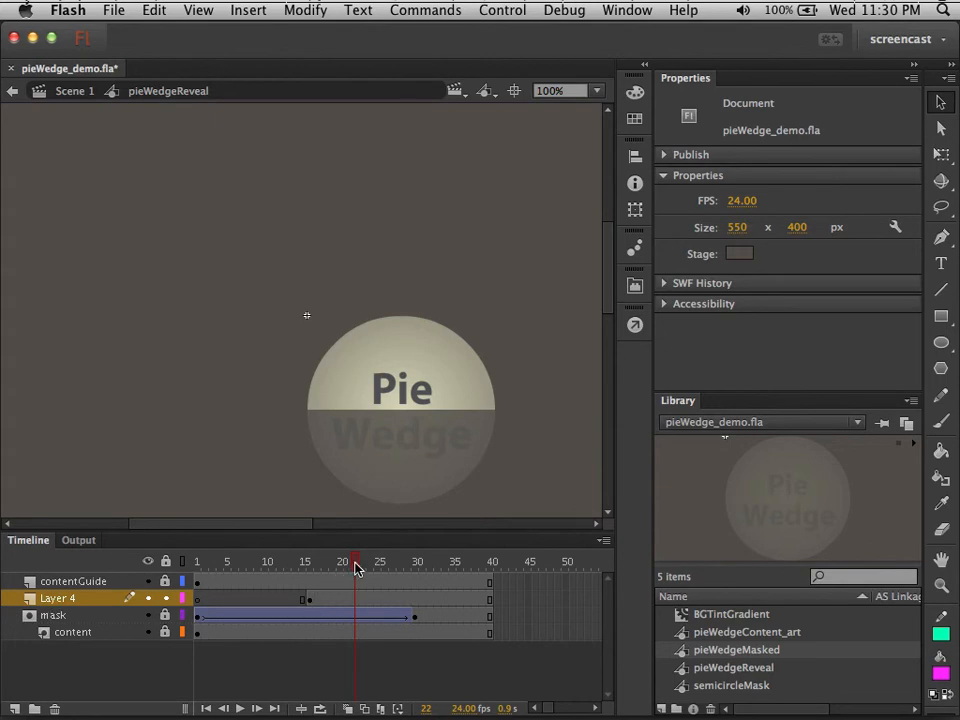
pyautogui.moveTo(357, 568)
pyautogui.mouseDown()
pyautogui.moveTo(421, 571)
pyautogui.moveTo(345, 574)
pyautogui.mouseUp()
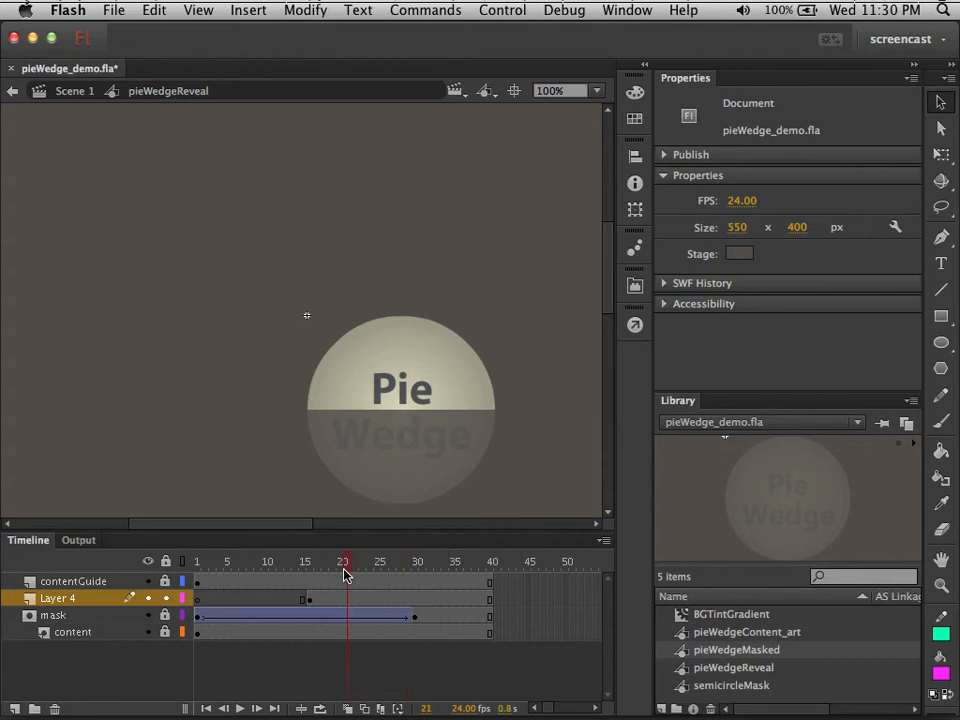
pyautogui.click(166, 616)
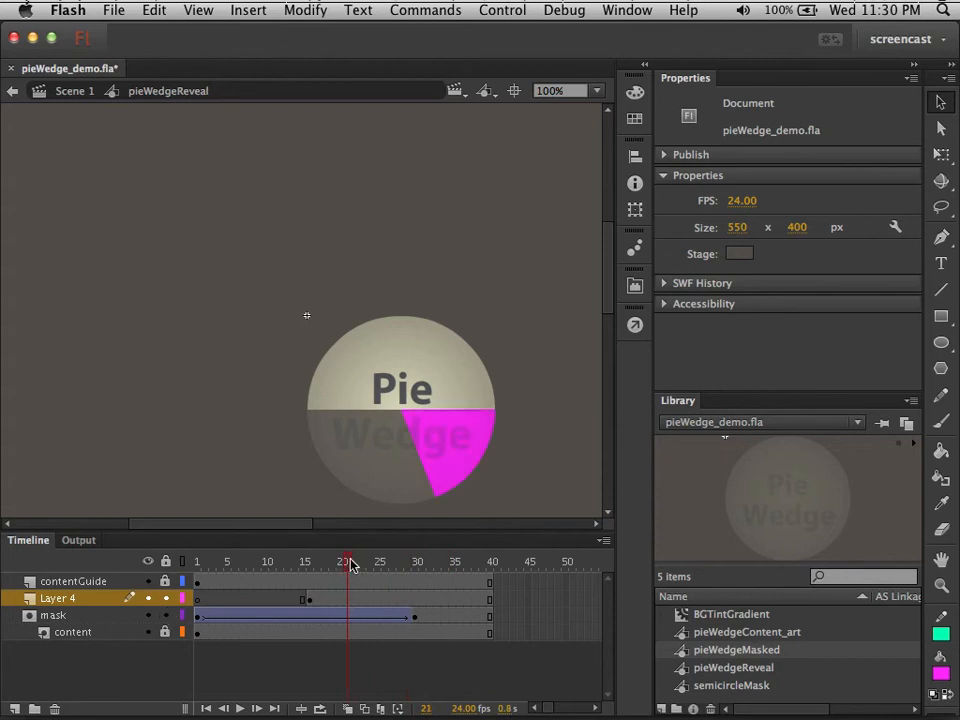
pyautogui.moveTo(348, 565); pyautogui.dragTo(310, 570)
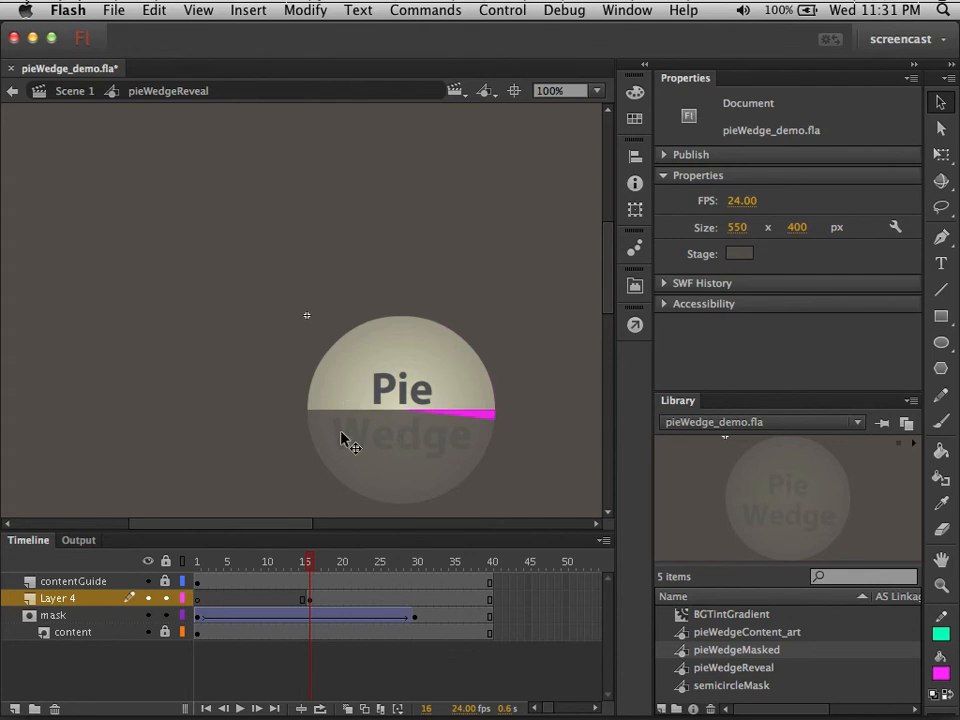
# Step: Insert a keyframe at frame 16 of the content layer, unlock that layer, and hide all the others
pyautogui.click(312, 636)
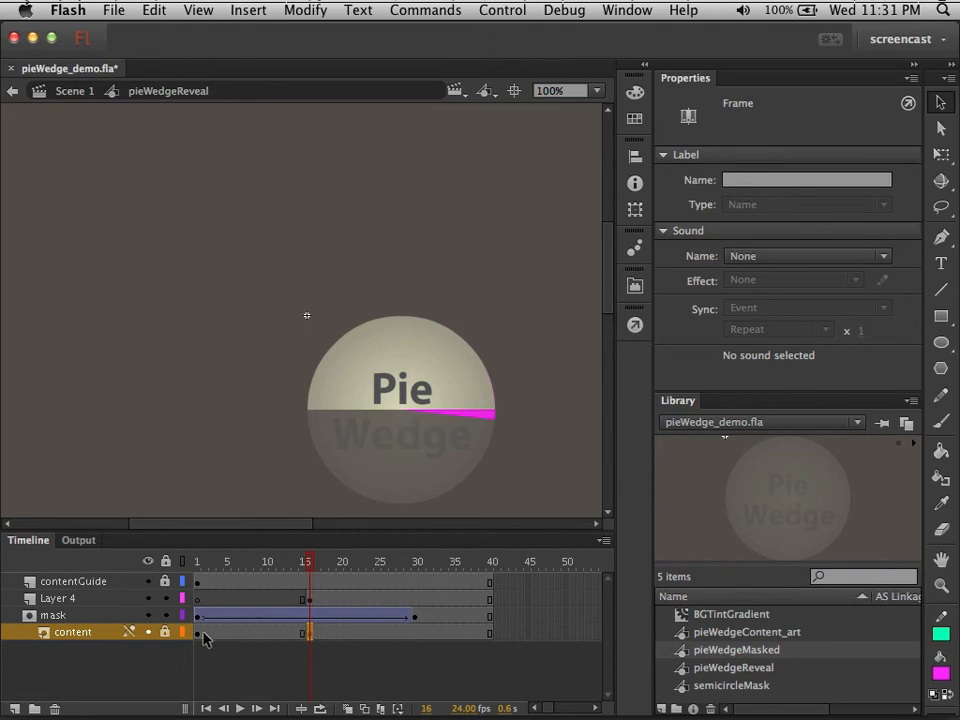
pyautogui.click(166, 633)
pyautogui.click(353, 486)
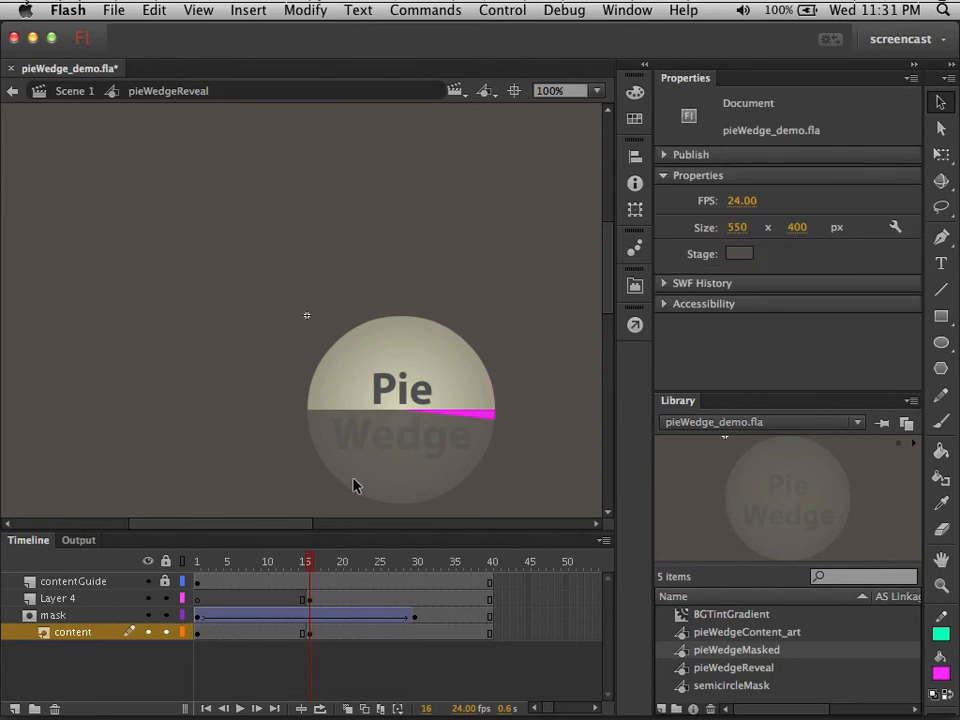
pyautogui.keyDown('alt'); pyautogui.click(148, 633); pyautogui.keyUp('alt')
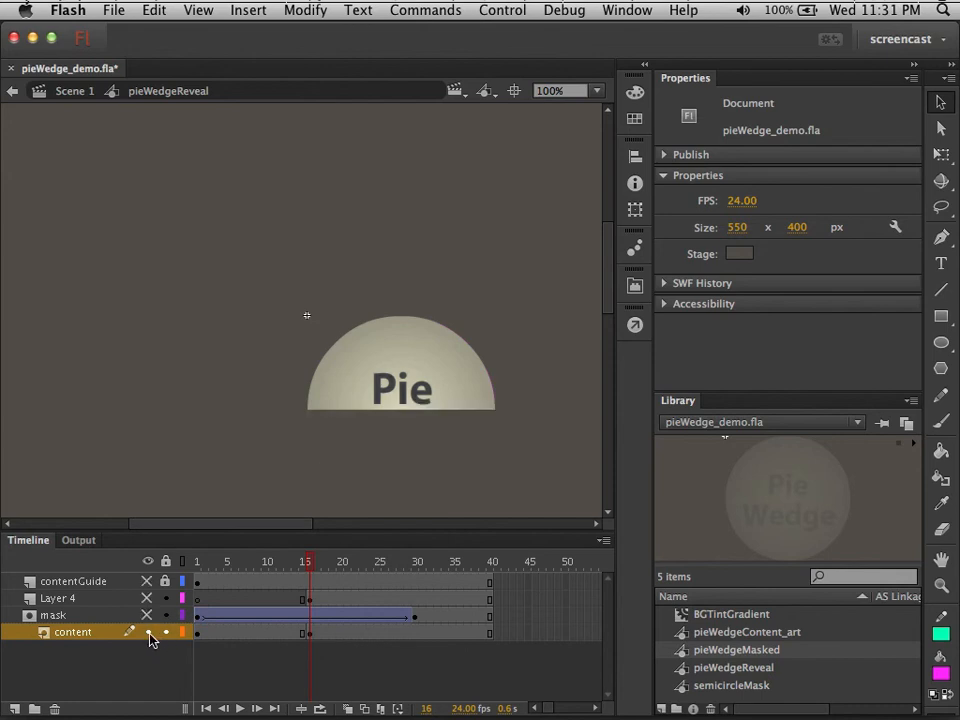
# Step: Set the first frame of the content layer's pieWedgeMasked instance at frame 16 to 3
pyautogui.click(308, 633)
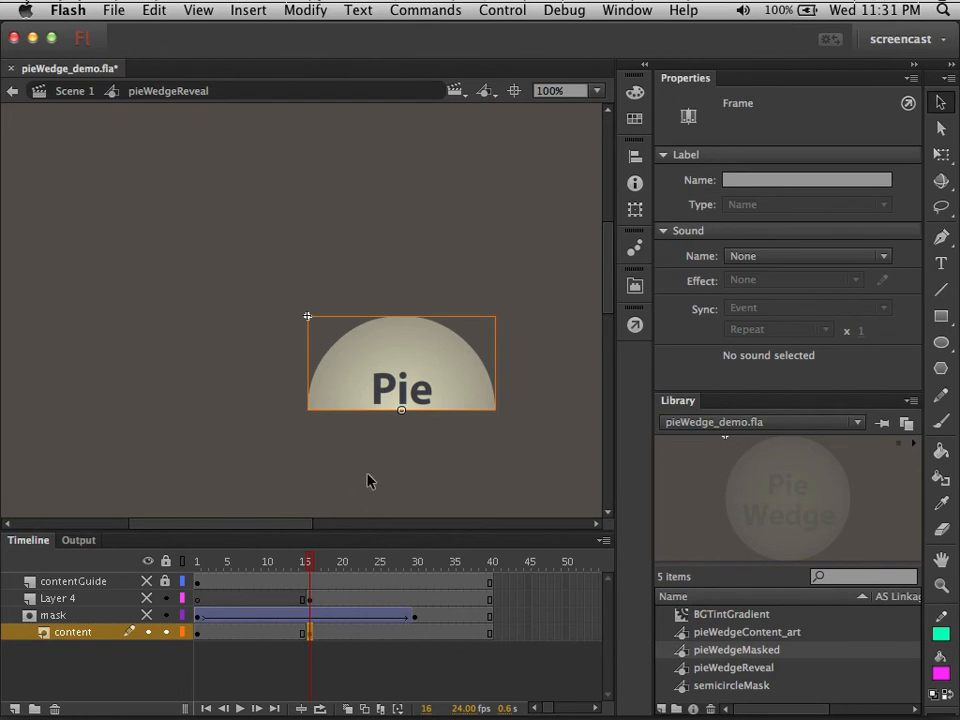
pyautogui.click(438, 387)
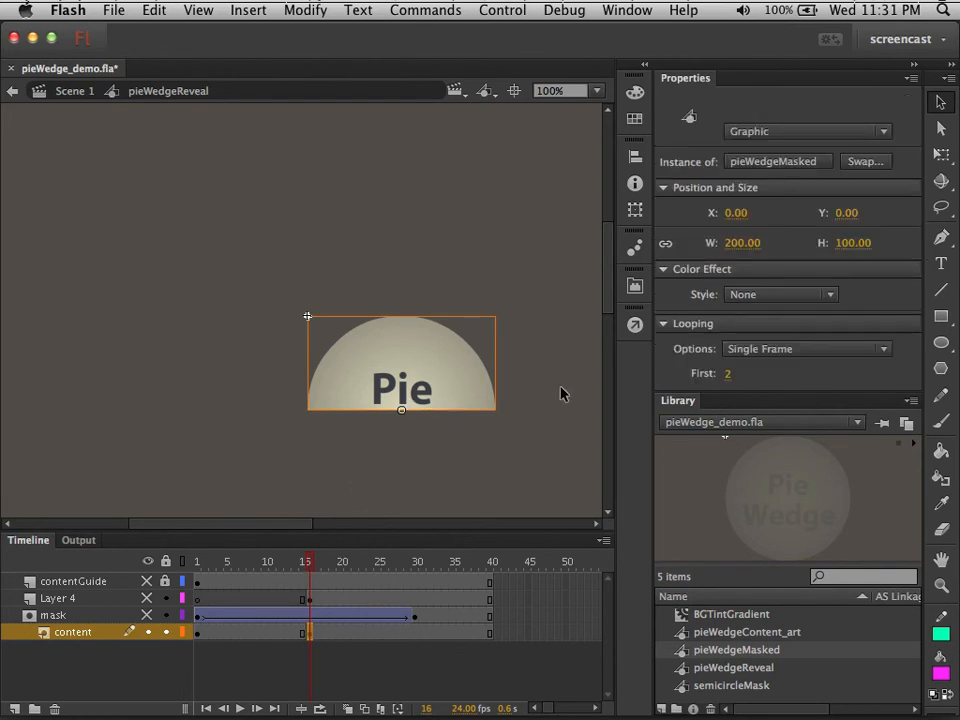
pyautogui.click(728, 373)
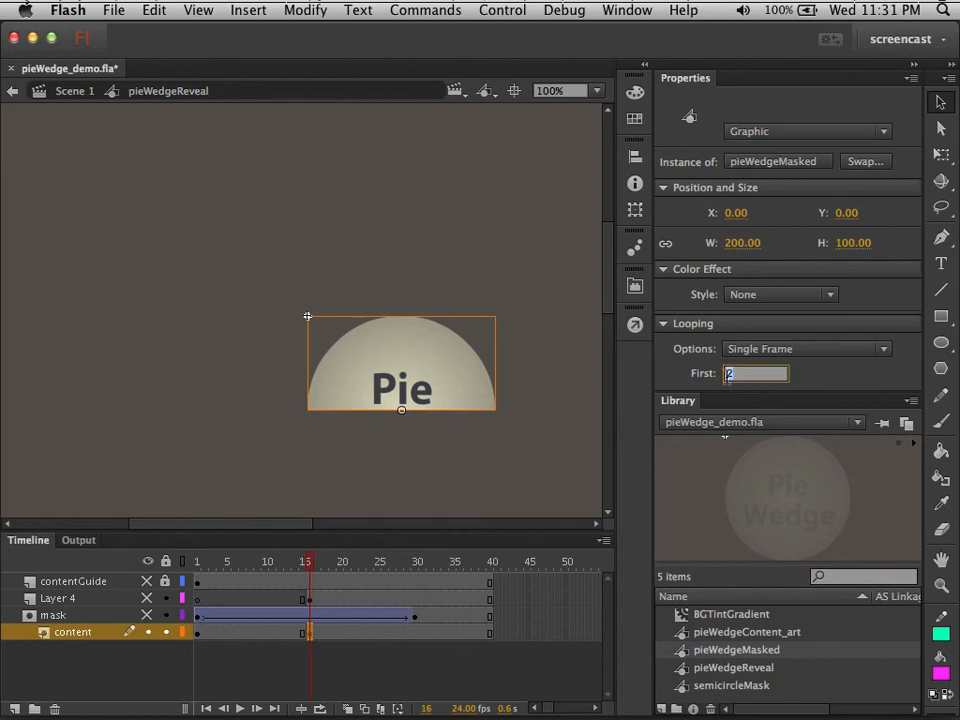
pyautogui.write('3')
pyautogui.press('Return')
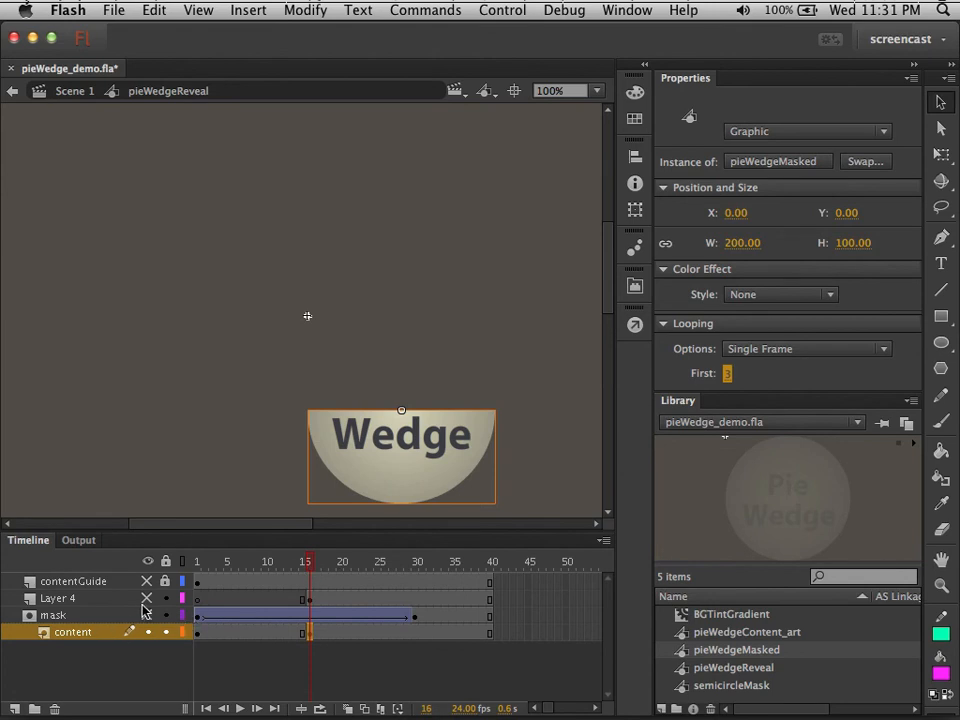
# Step: Unhide Layer 4 and scrub frames 1 to 16 to check its artwork together with the content layer's
pyautogui.click(197, 563)
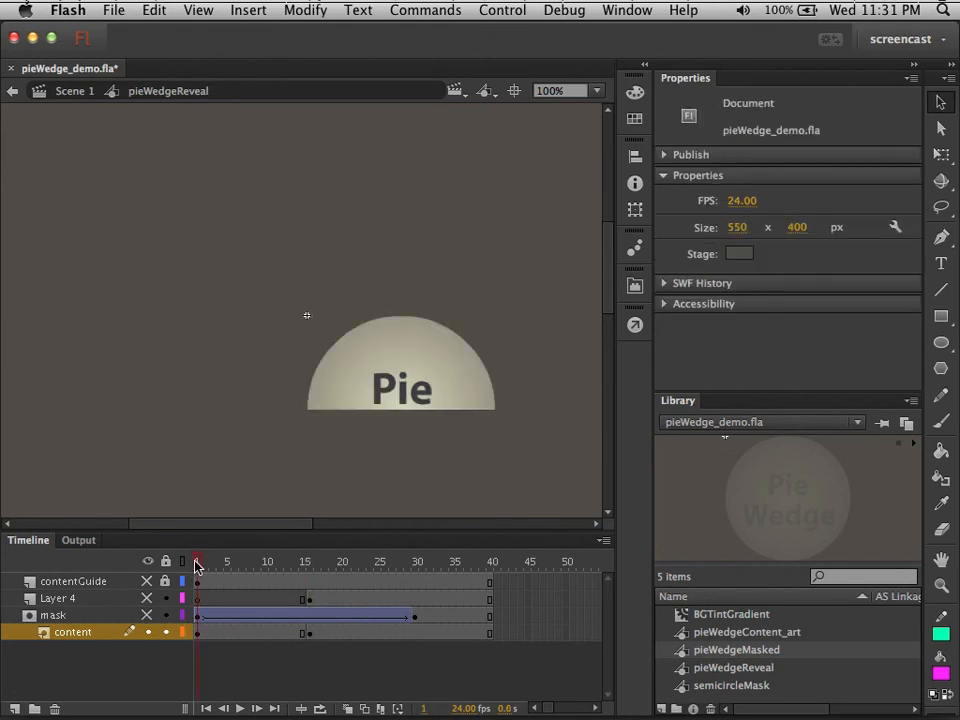
pyautogui.moveTo(197, 566); pyautogui.dragTo(300, 571)
pyautogui.moveTo(302, 572)
pyautogui.mouseDown()
pyautogui.moveTo(381, 576)
pyautogui.moveTo(309, 578)
pyautogui.mouseUp()
pyautogui.click(309, 600)
pyautogui.click(309, 600)
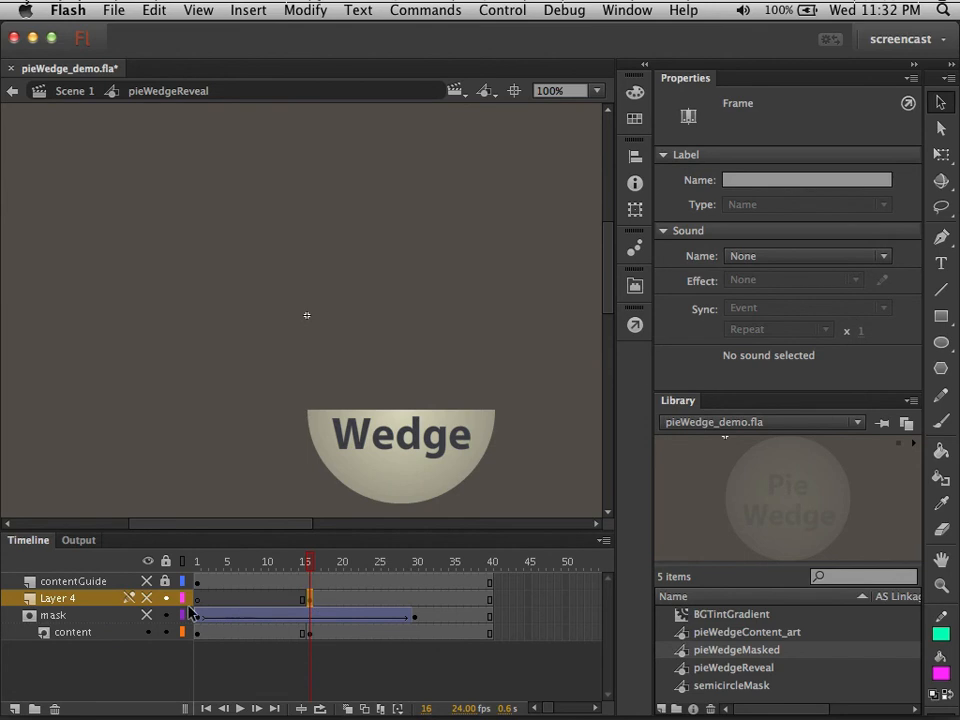
pyautogui.click(147, 598)
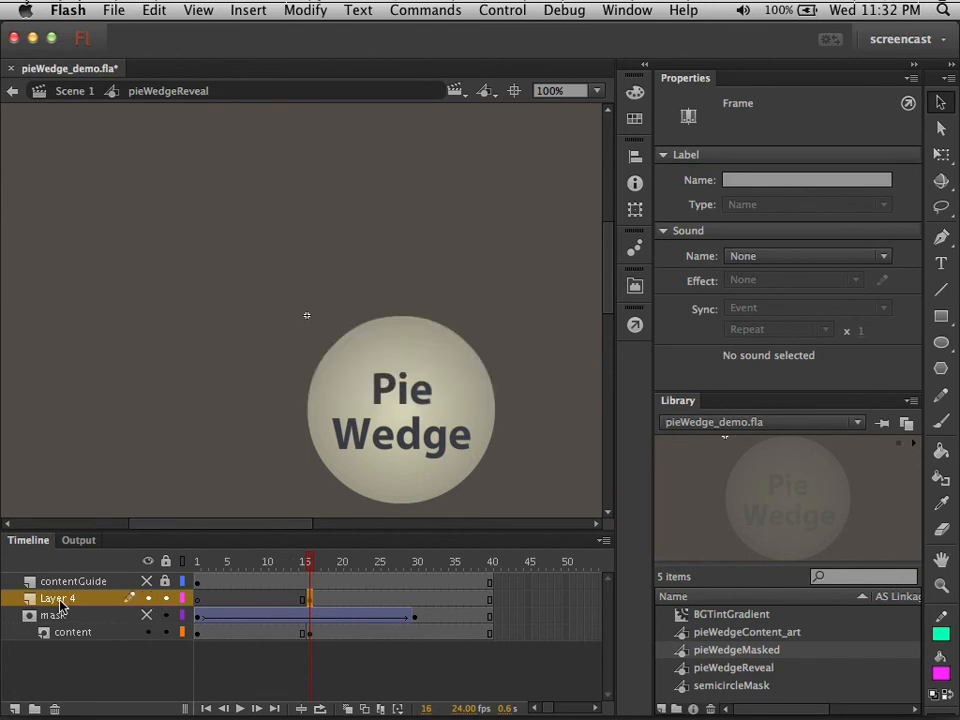
pyautogui.click(197, 563)
pyautogui.moveTo(197, 566); pyautogui.dragTo(306, 566)
# Step: Unhide the mask layer, lock the mask and content layers, and scrub from frame 15 to 32 to preview the masked reveal
pyautogui.click(145, 616)
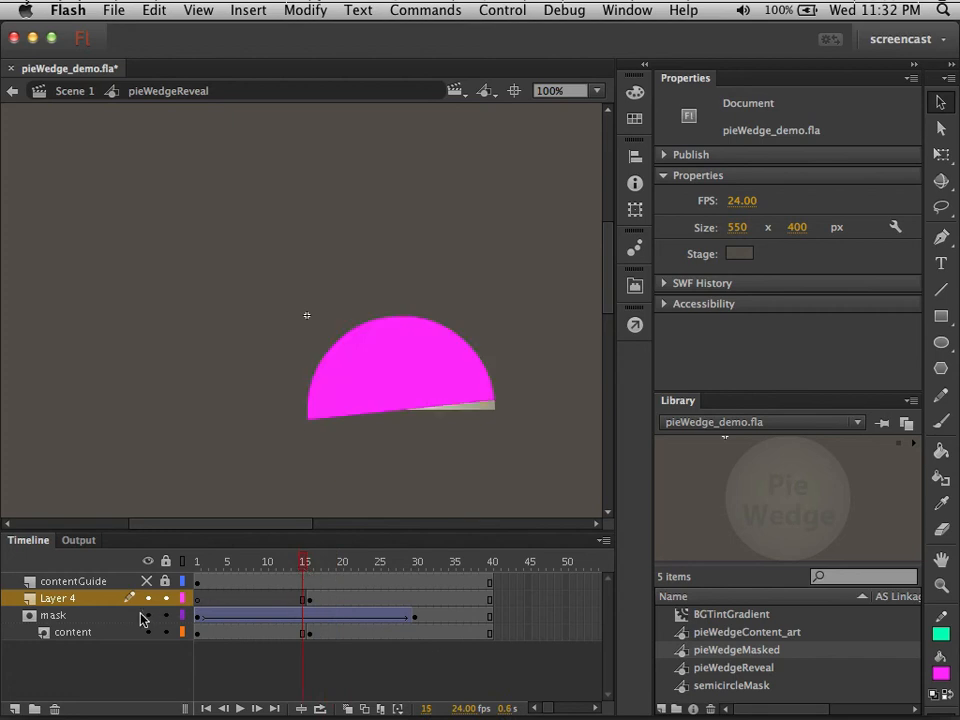
pyautogui.moveTo(303, 566)
pyautogui.mouseDown()
pyautogui.moveTo(189, 575)
pyautogui.moveTo(415, 570)
pyautogui.moveTo(303, 570)
pyautogui.mouseUp()
pyautogui.click(166, 615)
pyautogui.click(166, 632)
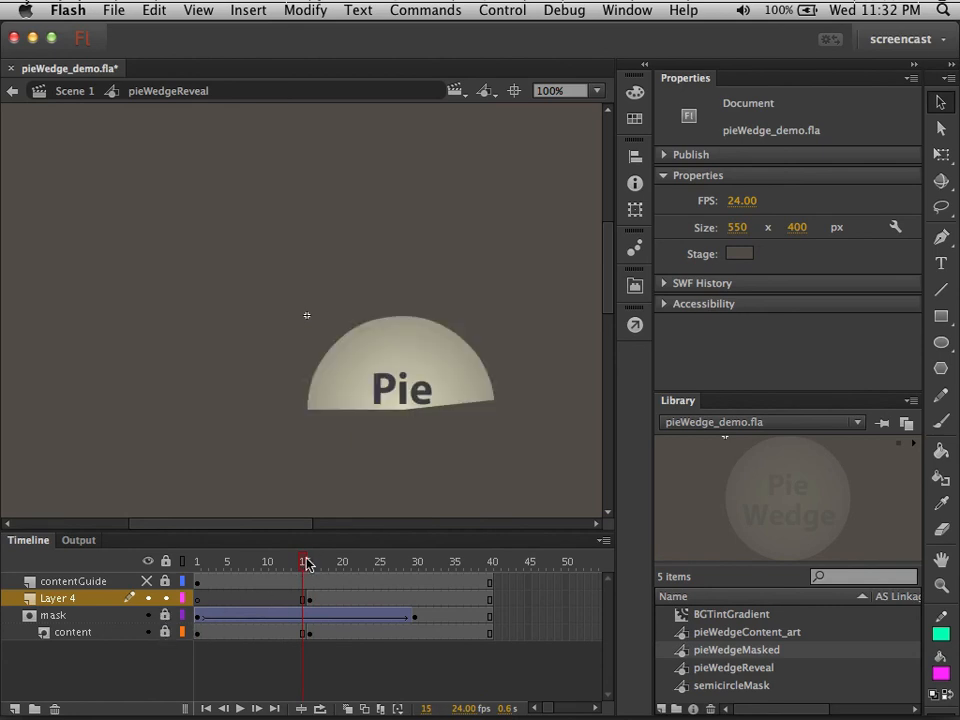
pyautogui.moveTo(305, 563); pyautogui.dragTo(431, 578)
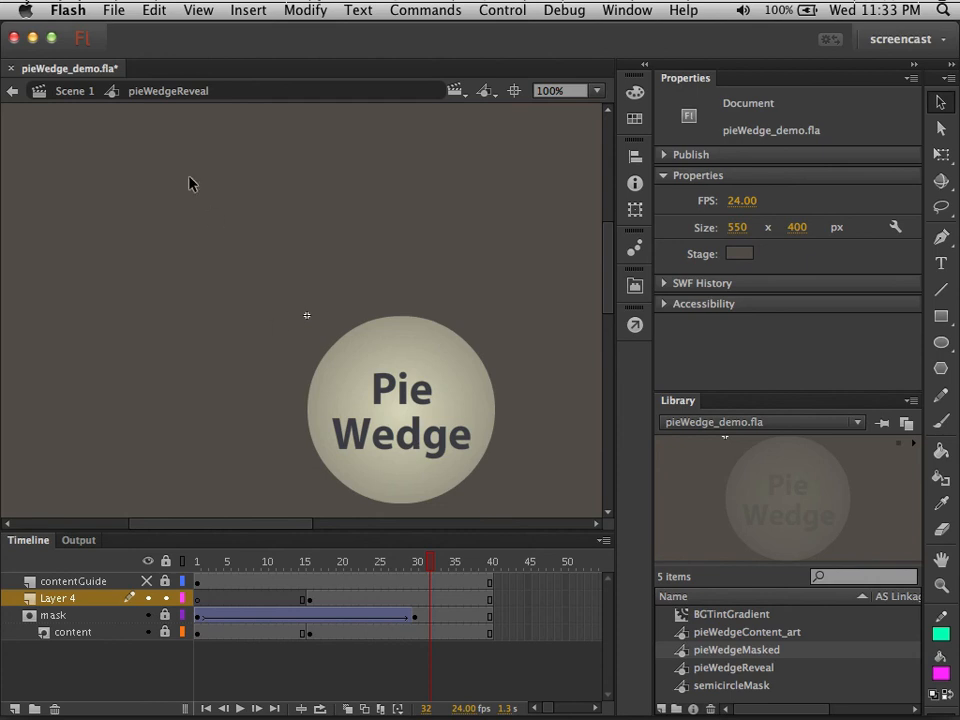
# Step: Return to Scene 1 and extend the content and BGTint layers to frame 50 with inserted frames
pyautogui.click(72, 91)
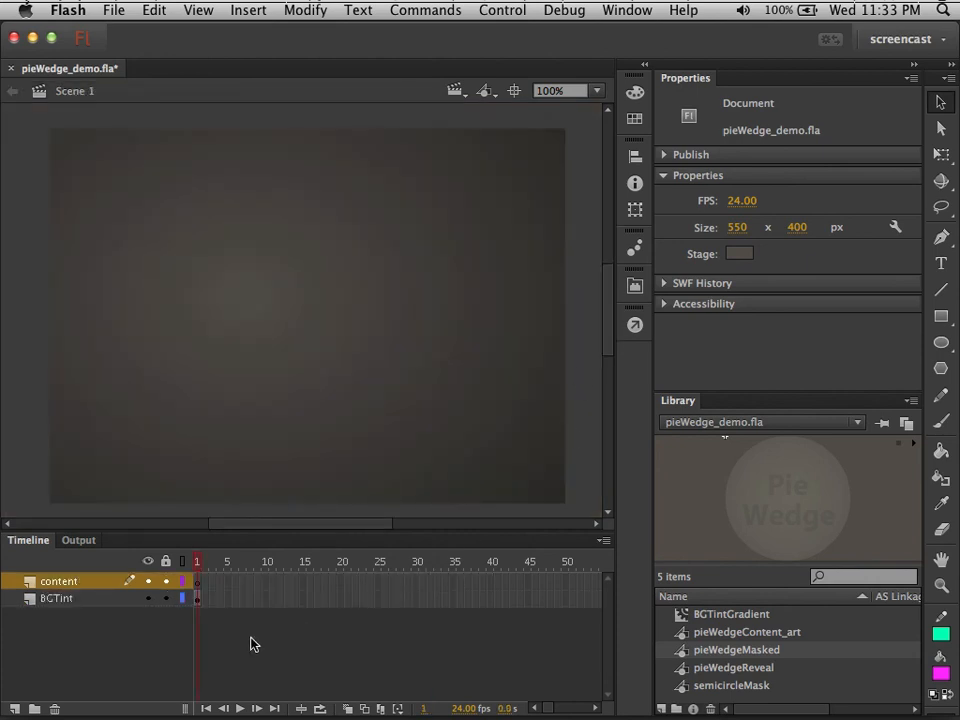
pyautogui.click(564, 586)
pyautogui.rightClick(564, 586)
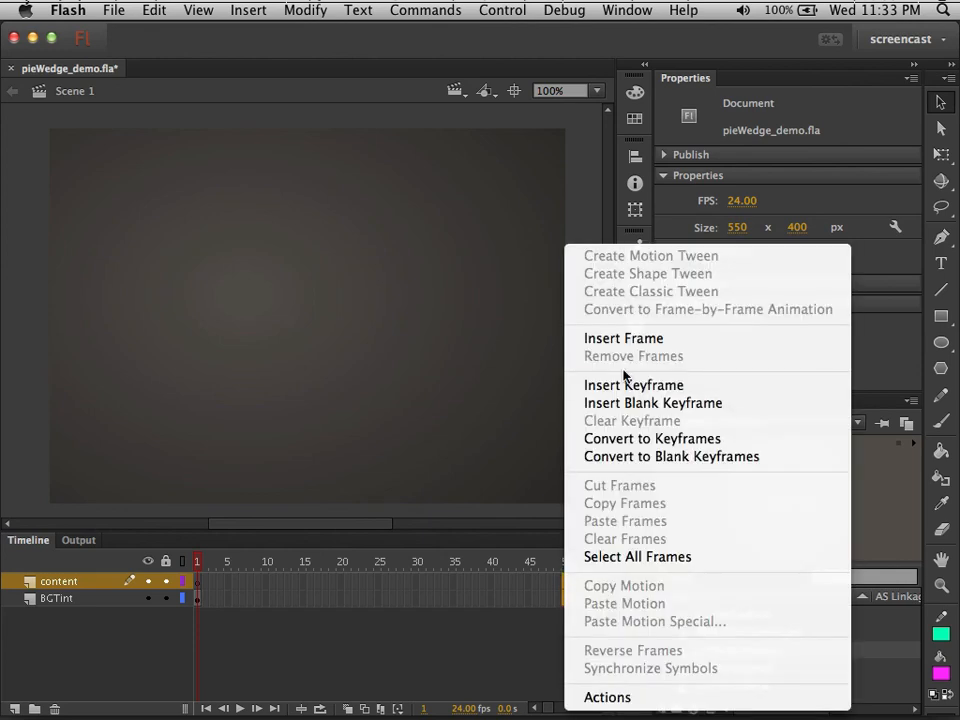
pyautogui.click(628, 338)
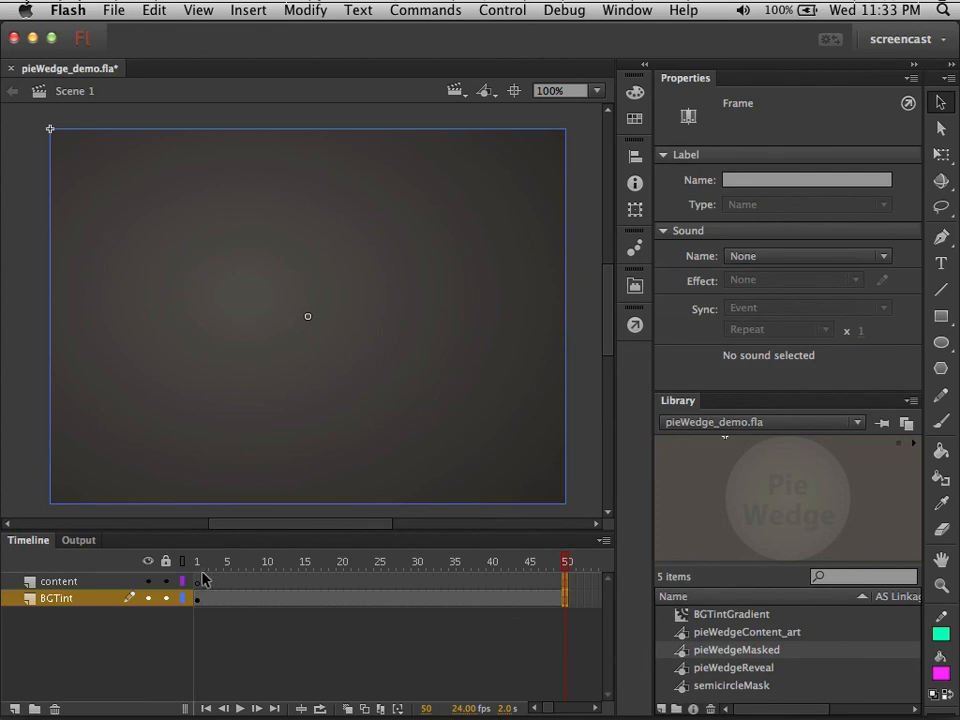
# Step: Place a pieWedgeReveal instance on the content layer at frame 1, lock BGTint, and move the instance to about X 195, Y 98
pyautogui.click(201, 583)
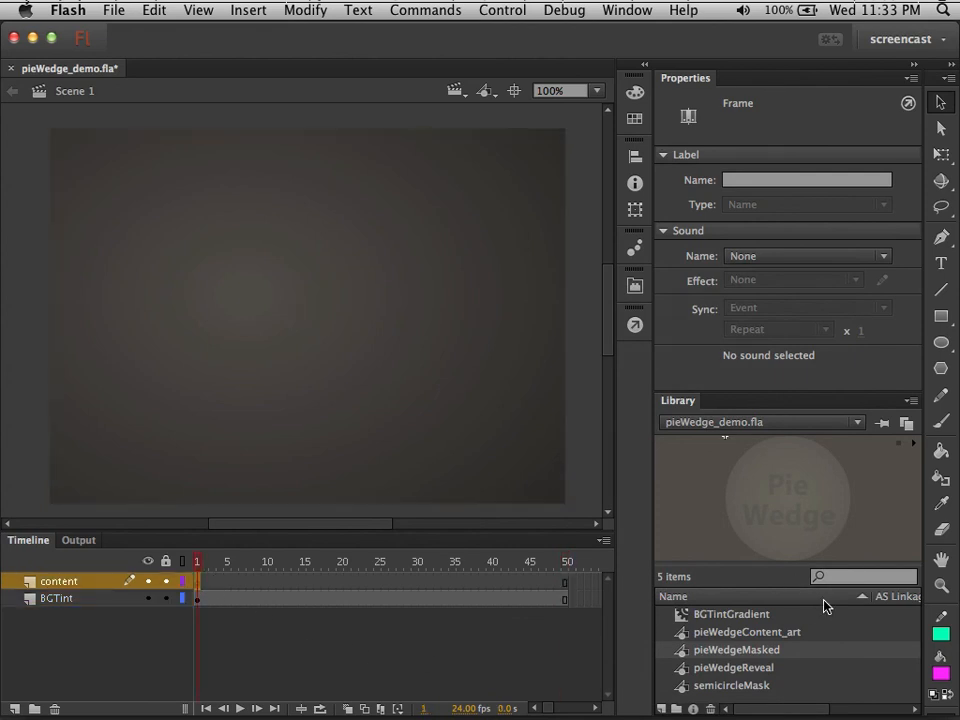
pyautogui.click(746, 677)
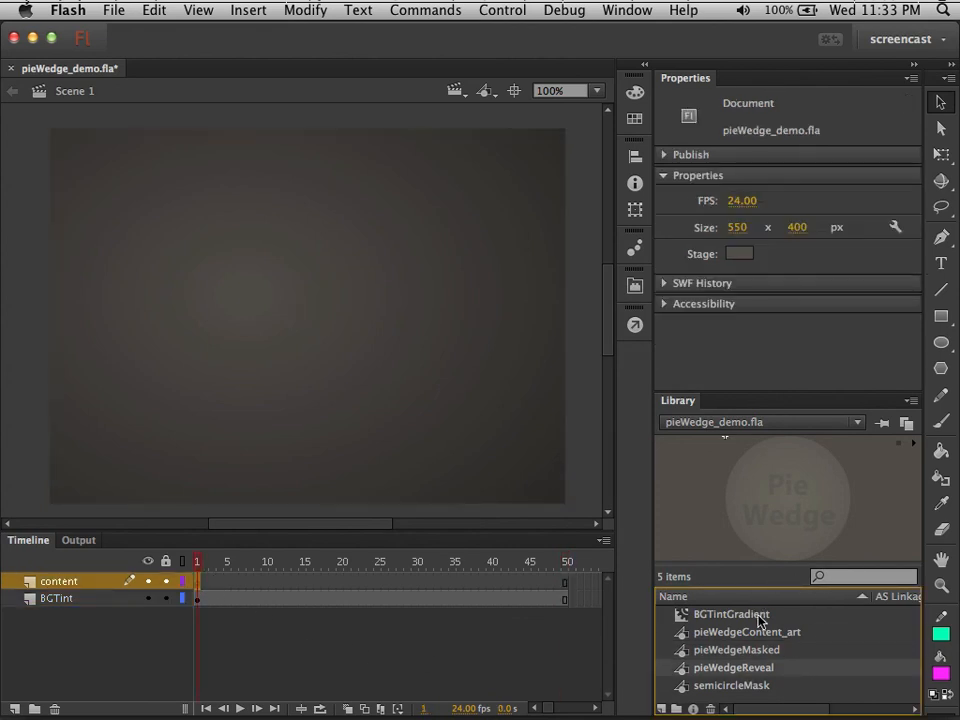
pyautogui.moveTo(356, 284); pyautogui.dragTo(340, 295)
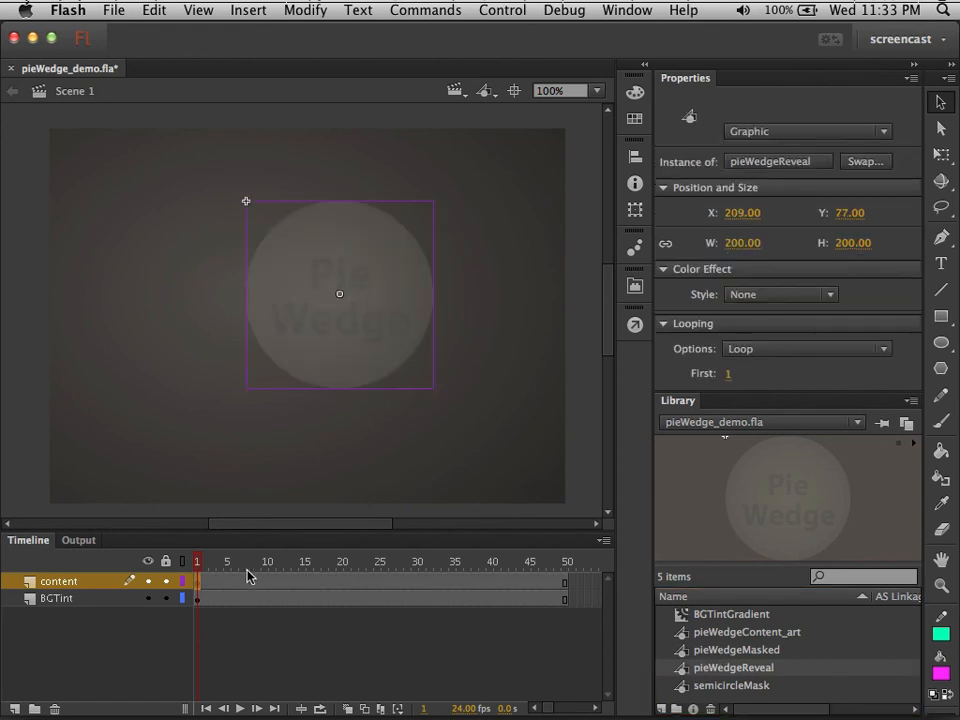
pyautogui.click(166, 600)
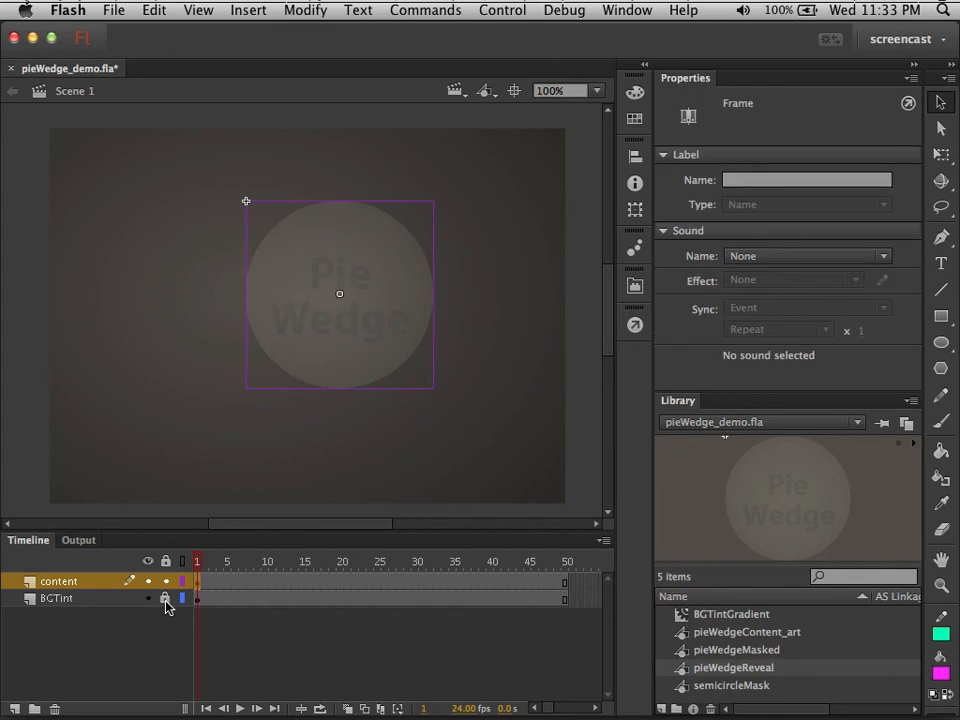
pyautogui.moveTo(326, 326); pyautogui.dragTo(313, 347)
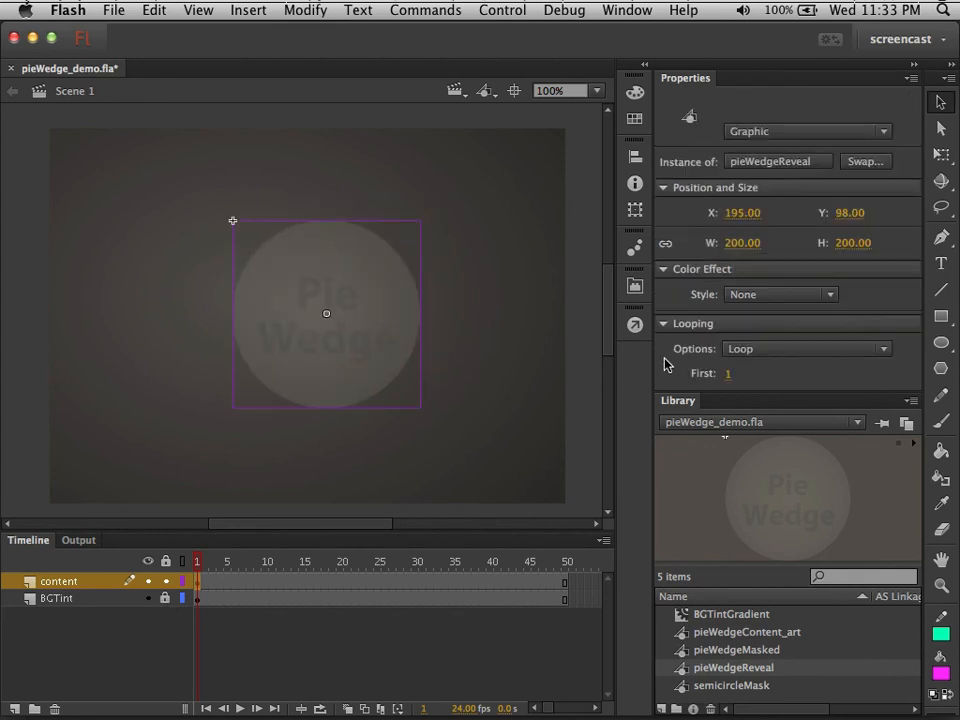
# Step: Set the pieWedgeReveal instance's looping to Play Once and scrub from frame 1 to 20 to preview it
pyautogui.click(752, 352)
pyautogui.click(770, 390)
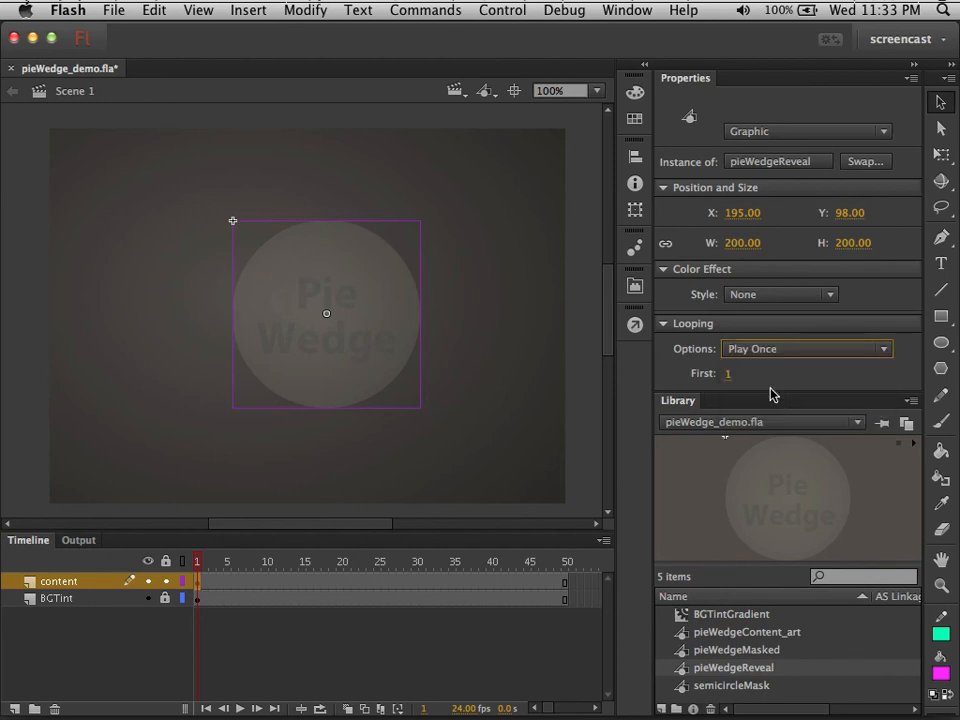
pyautogui.moveTo(198, 570); pyautogui.dragTo(343, 568)
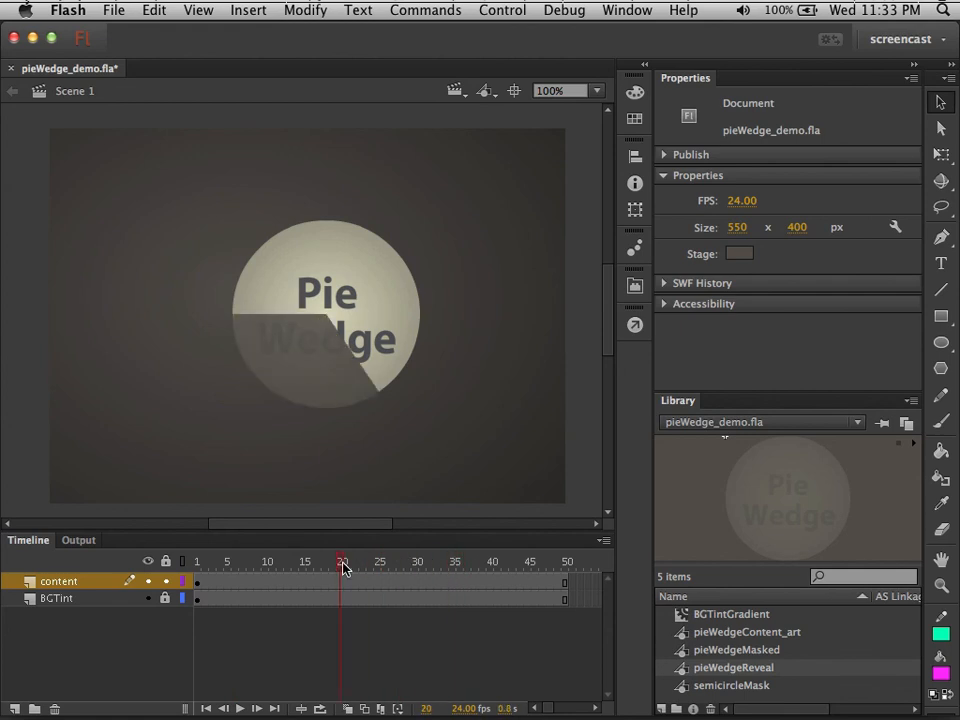
# Step: Test the movie, watch the reveal in the pieWedge_demo.swf preview, and close the preview
pyautogui.press('super+Return')
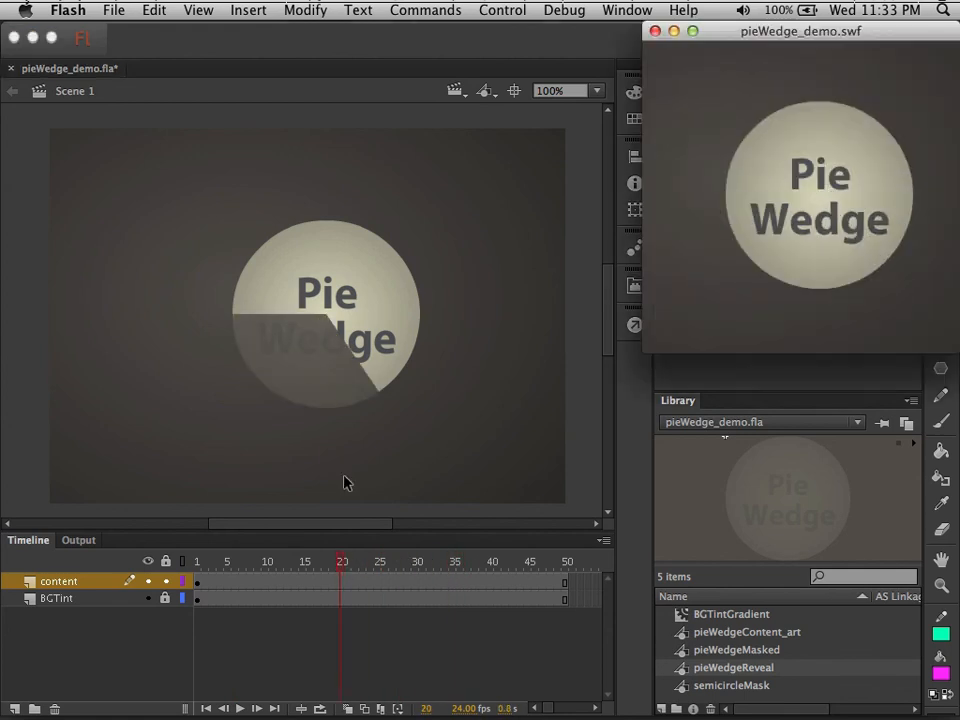
pyautogui.moveTo(745, 40); pyautogui.dragTo(563, 127)
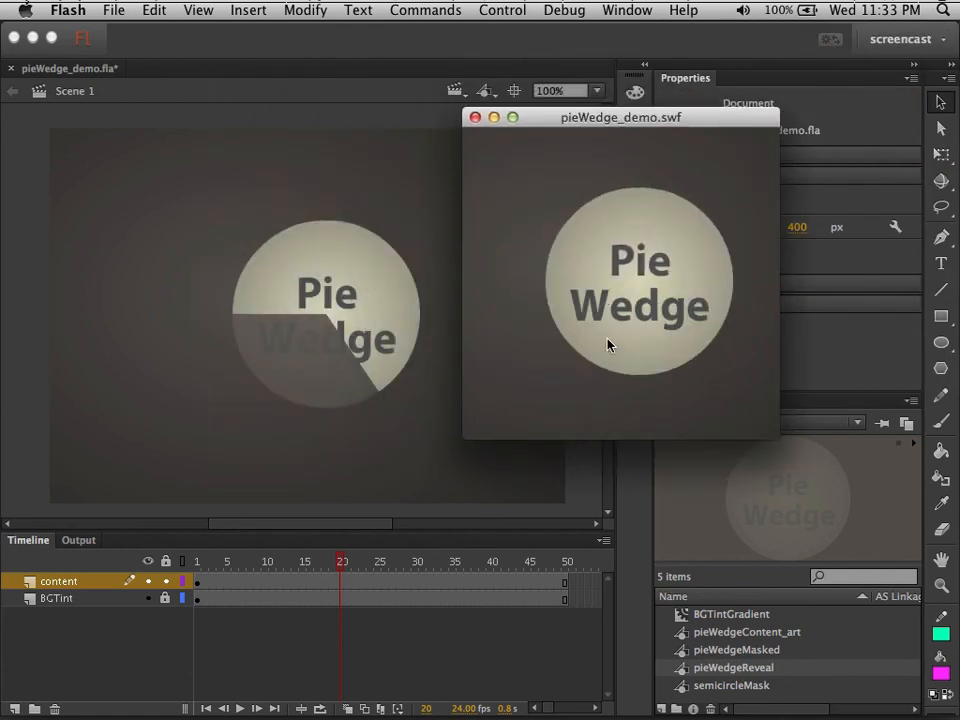
pyautogui.click(476, 118)
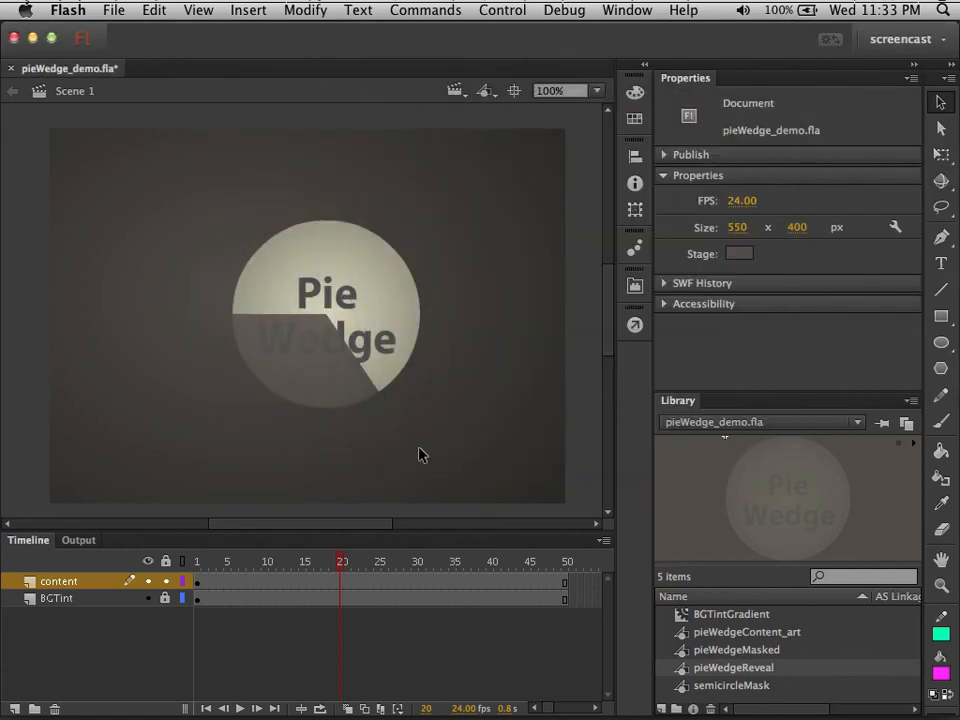
# Step: Open the pieWedgeReveal symbol from the library and convert its contentGuide layer to a guide layer
pyautogui.moveTo(343, 566); pyautogui.dragTo(189, 581)
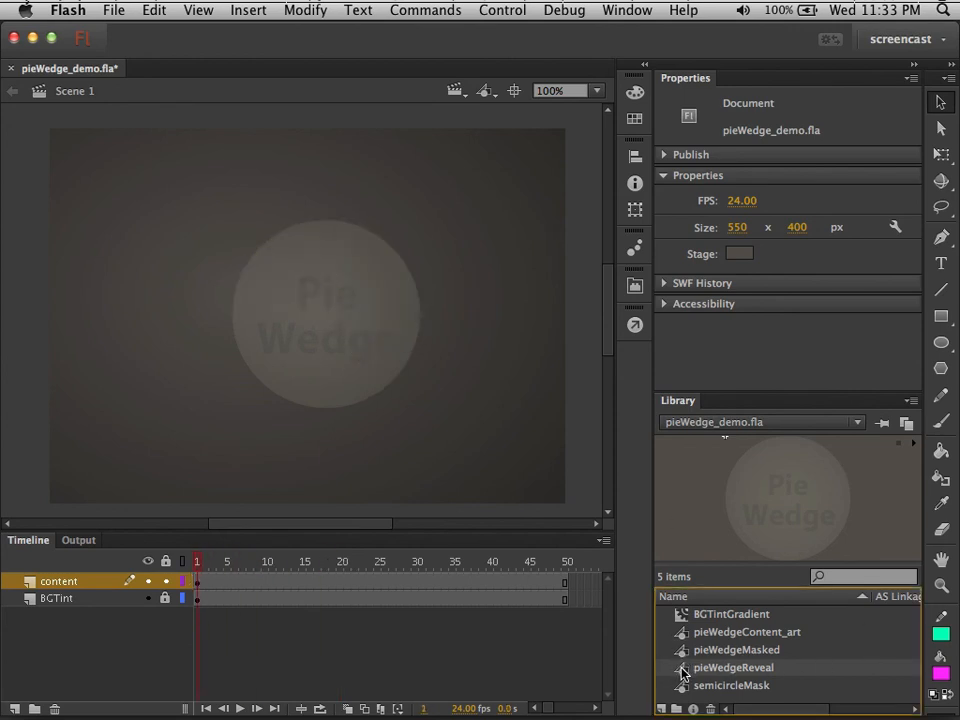
pyautogui.doubleClick(681, 673)
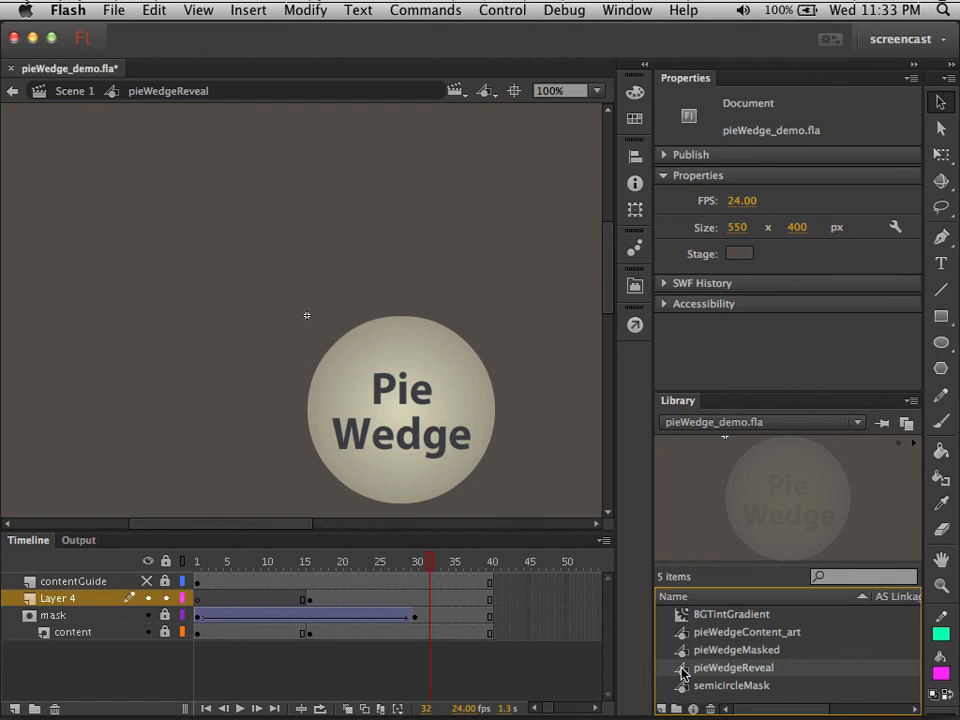
pyautogui.click(29, 584)
pyautogui.rightClick(29, 584)
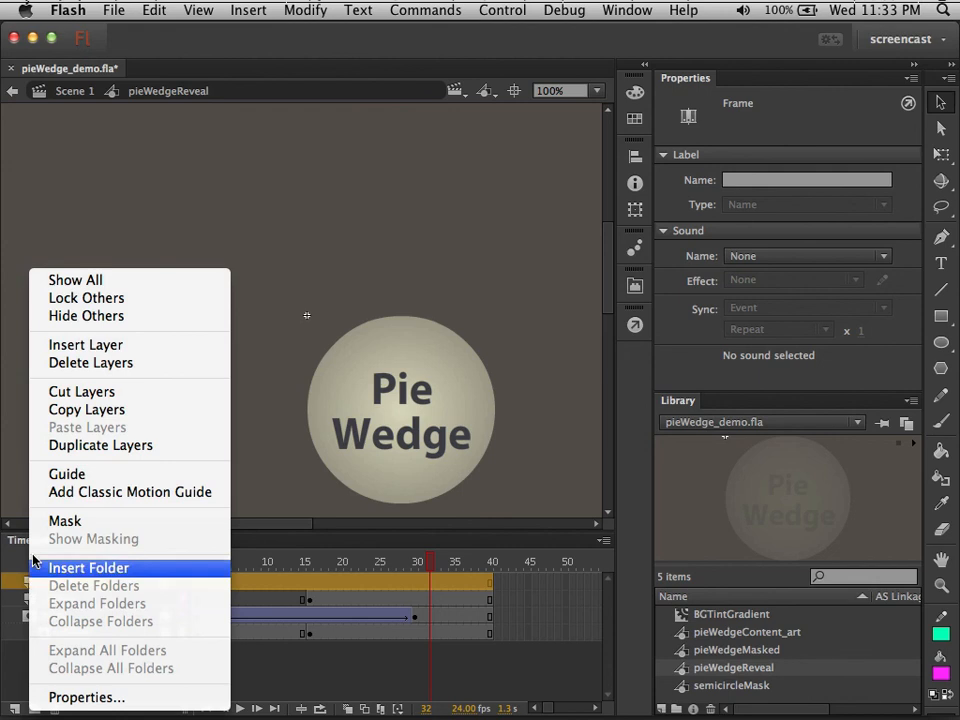
pyautogui.click(60, 475)
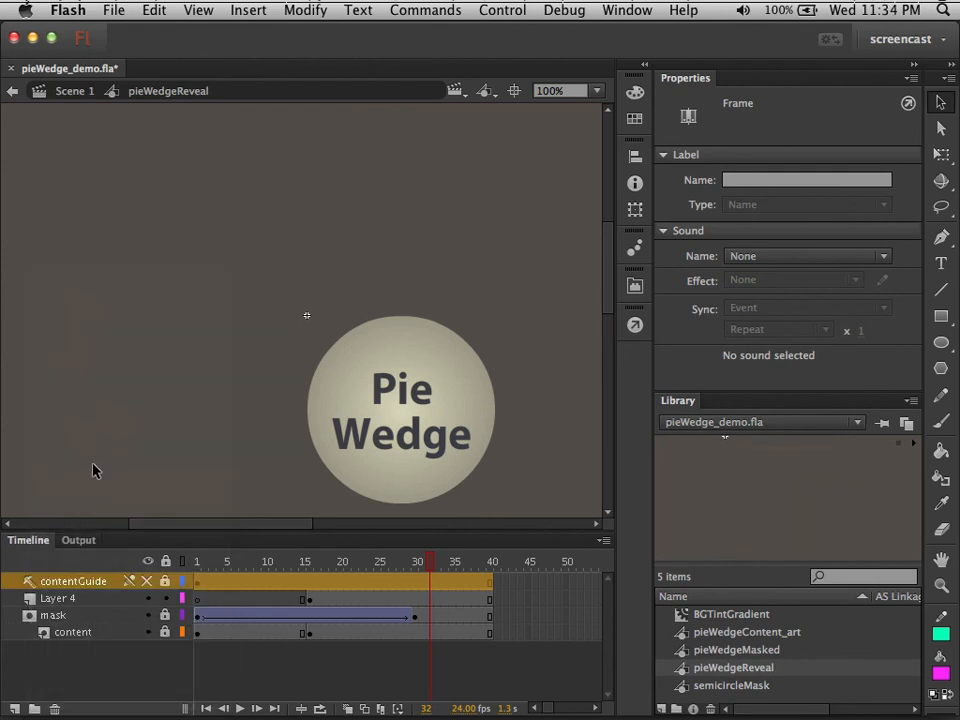
pyautogui.click(166, 455)
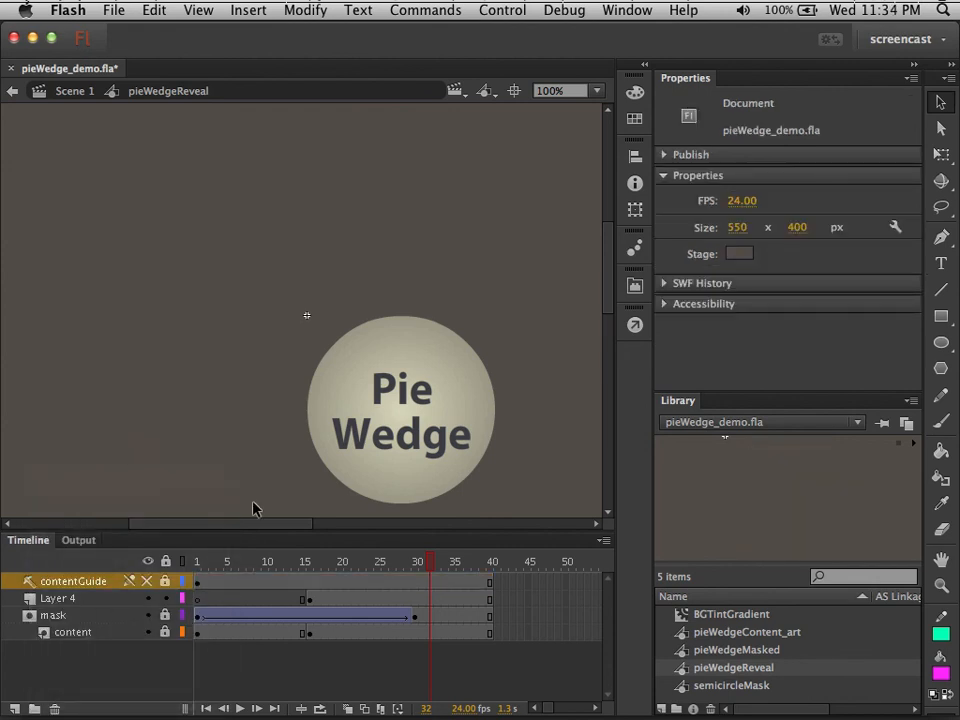
# Step: Return to Scene 1 and scrub from frame 1 to 34 to examine the reveal without the faint guide artwork
pyautogui.click(68, 93)
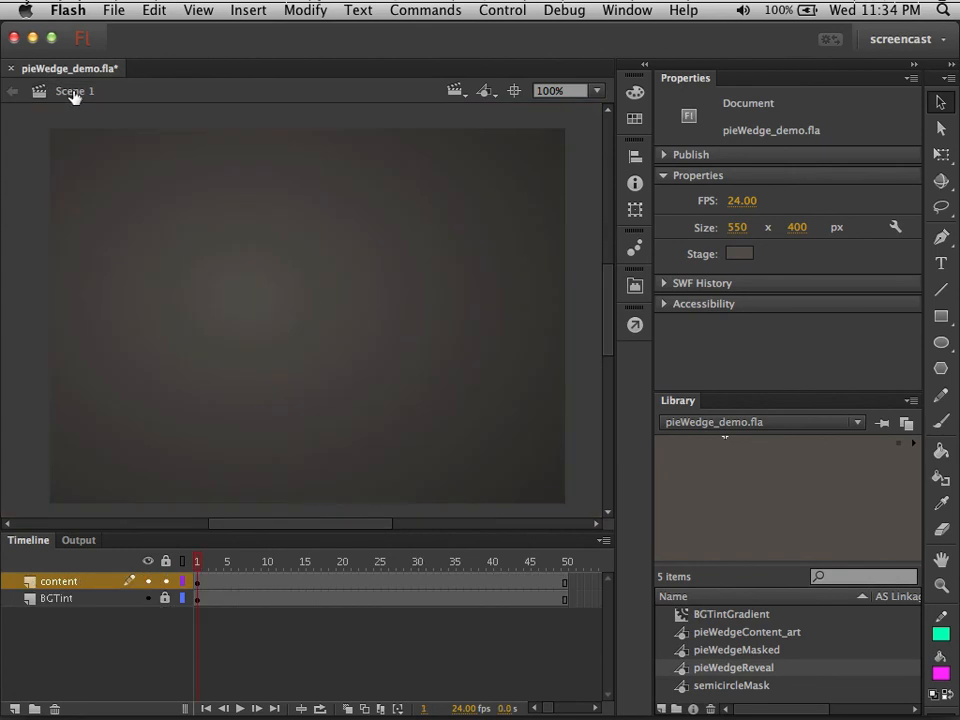
pyautogui.click(197, 582)
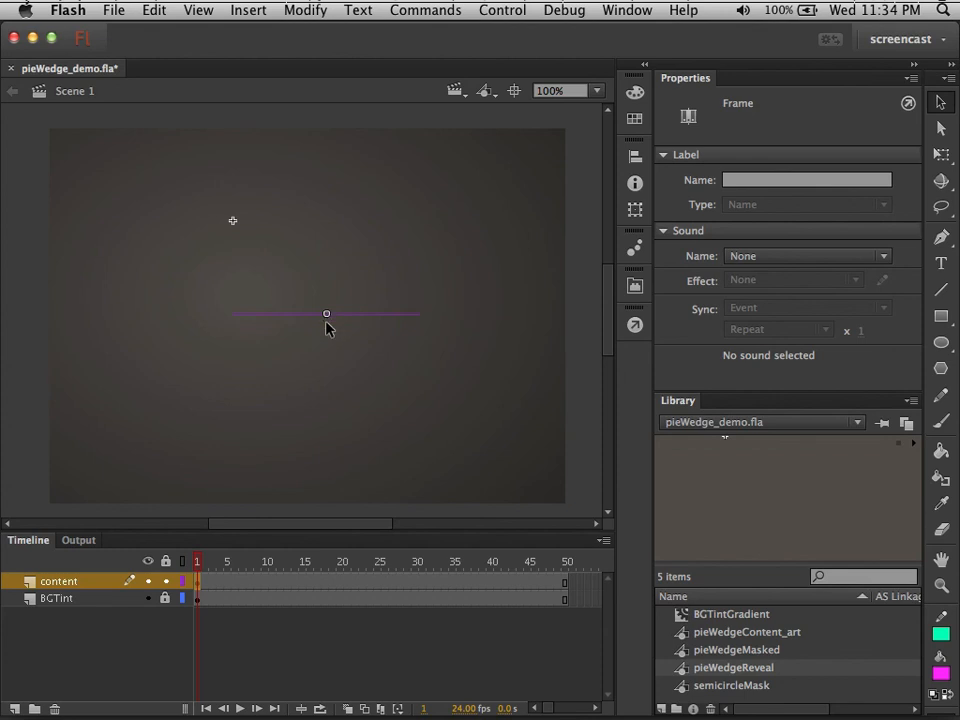
pyautogui.click(206, 567)
pyautogui.moveTo(206, 567); pyautogui.dragTo(447, 551)
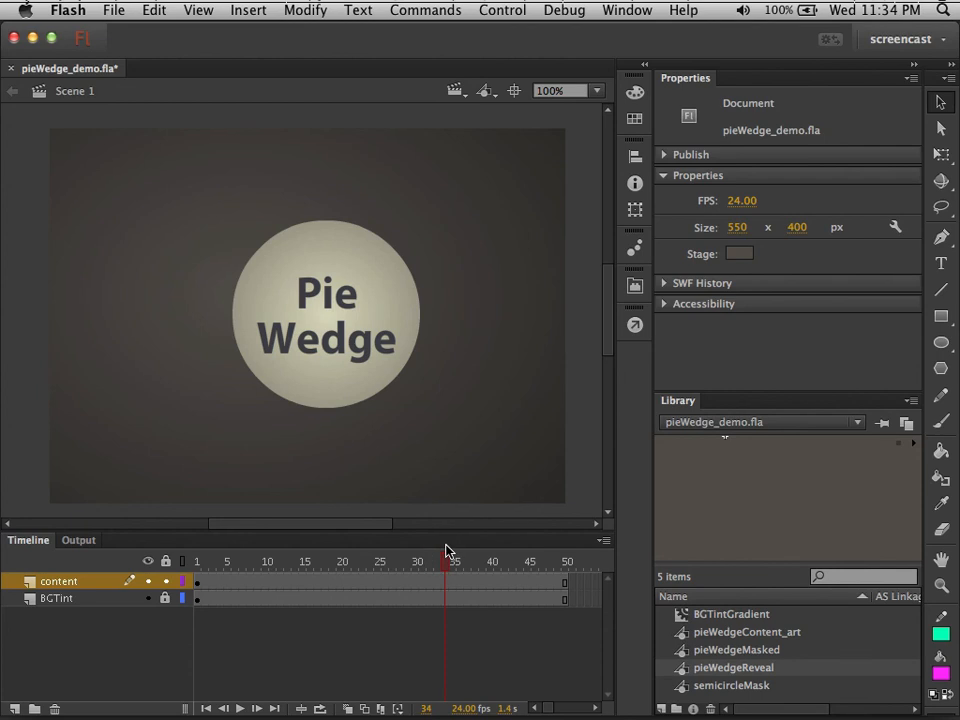